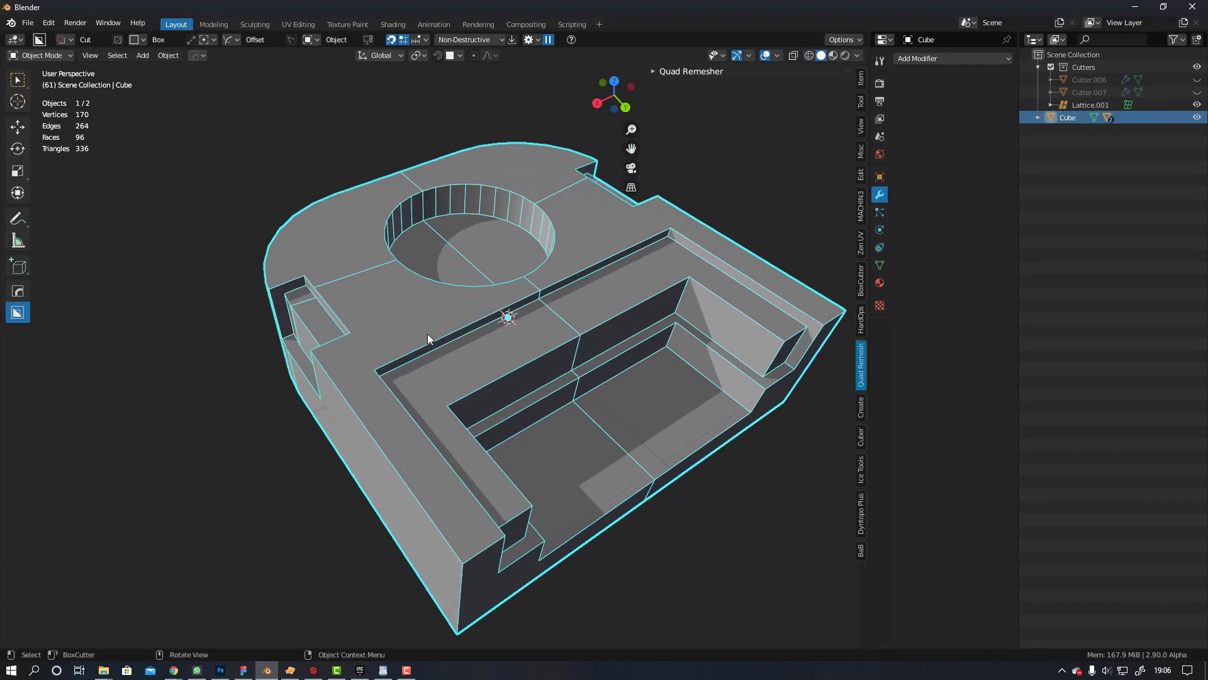
- Sharpen the cube with the HardOps Ssharp operation at 30° sharpness and auto smooth
{"action": "middle_click_drag", "start_coordinate": [451, 318], "coordinate": [410, 327]}
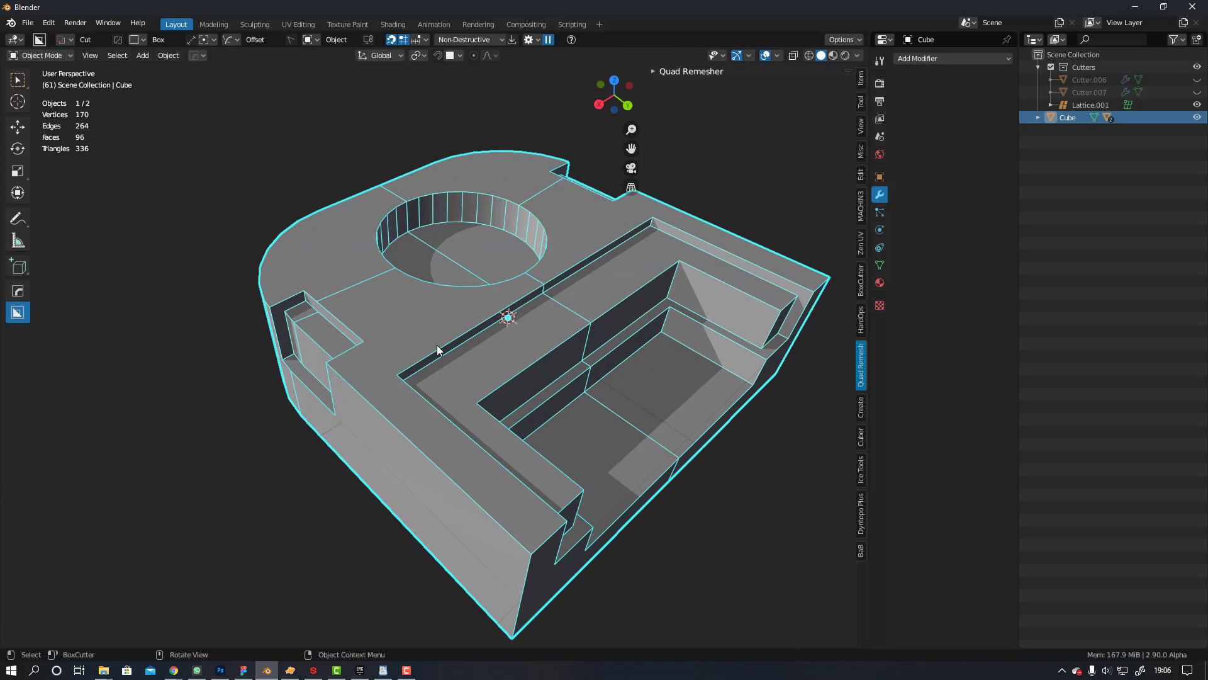
{"action": "key", "text": "q"}
{"action": "left_click", "coordinate": [399, 341]}
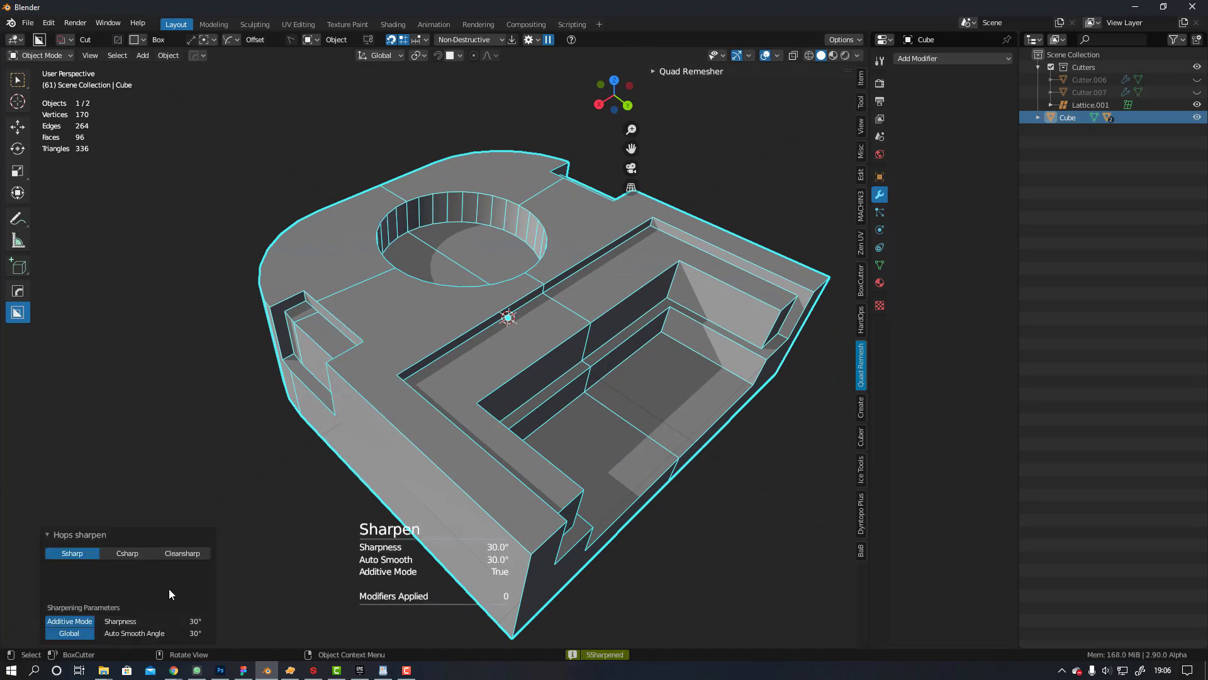
- Add a HardOps bevel to the cube with 7 segments and a width of about 0.013 m
{"action": "key", "text": "q"}
{"action": "left_click", "coordinate": [352, 354]}
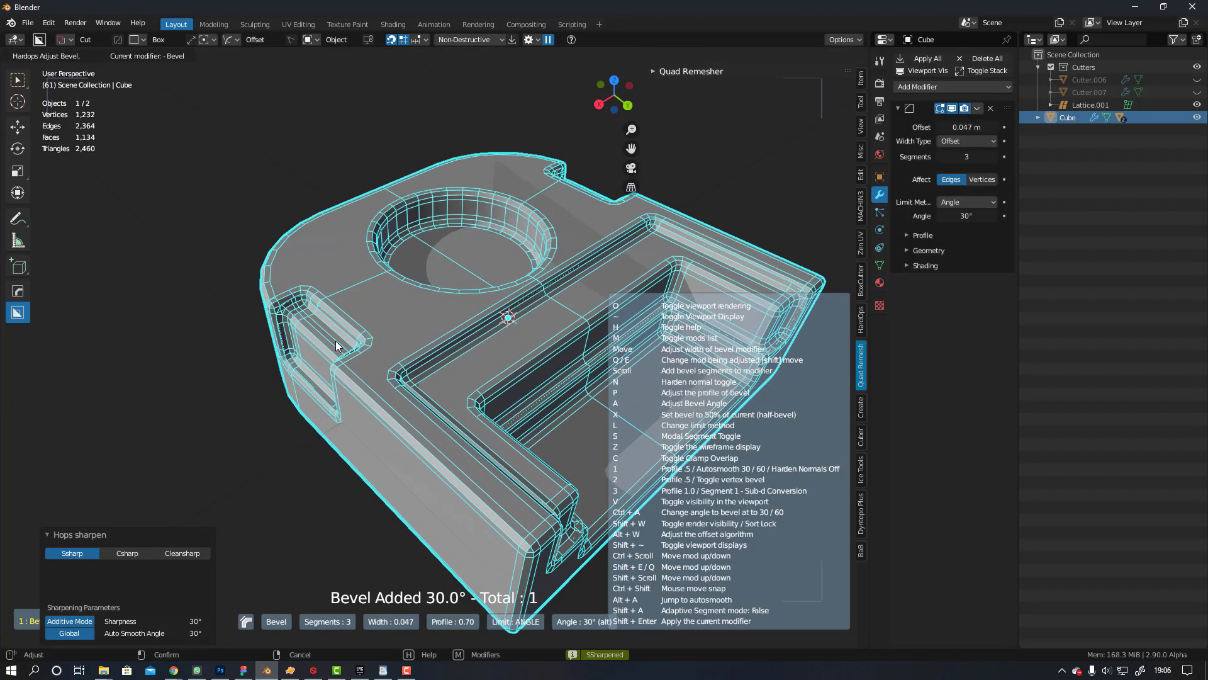
{"action": "scroll", "coordinate": [353, 337], "scroll_direction": "up", "scroll_amount": 1}
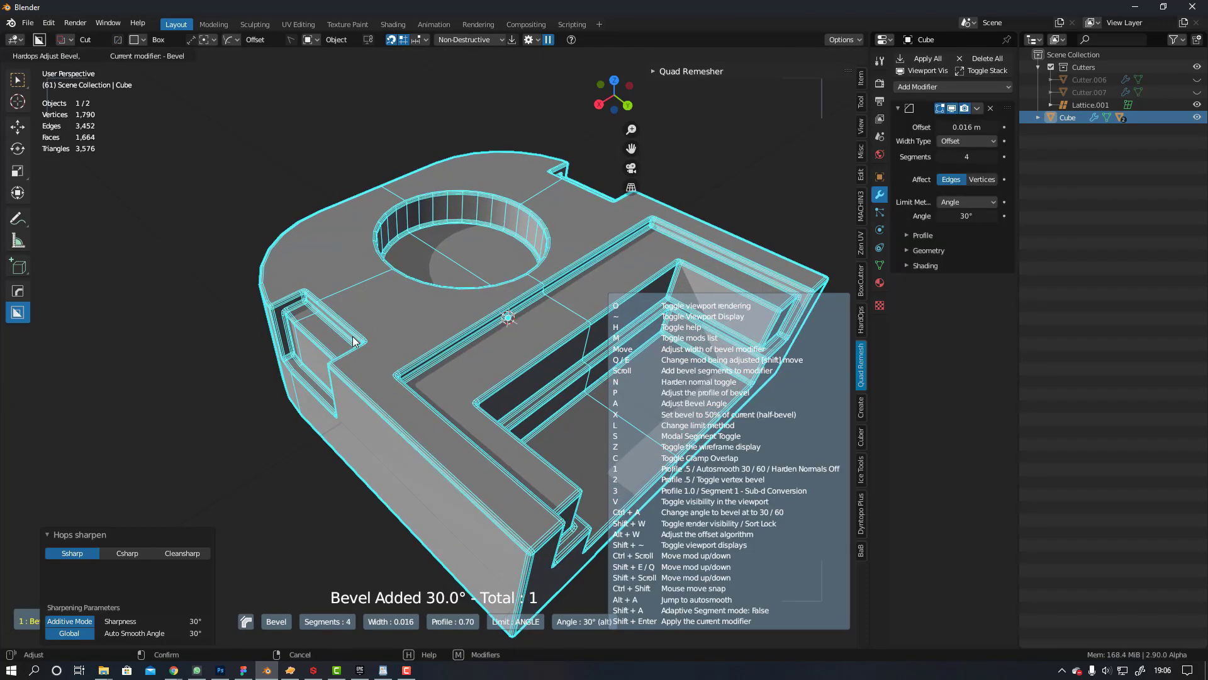
{"action": "scroll", "coordinate": [352, 339], "scroll_direction": "up", "scroll_amount": 3}
{"action": "left_click", "coordinate": [354, 337]}
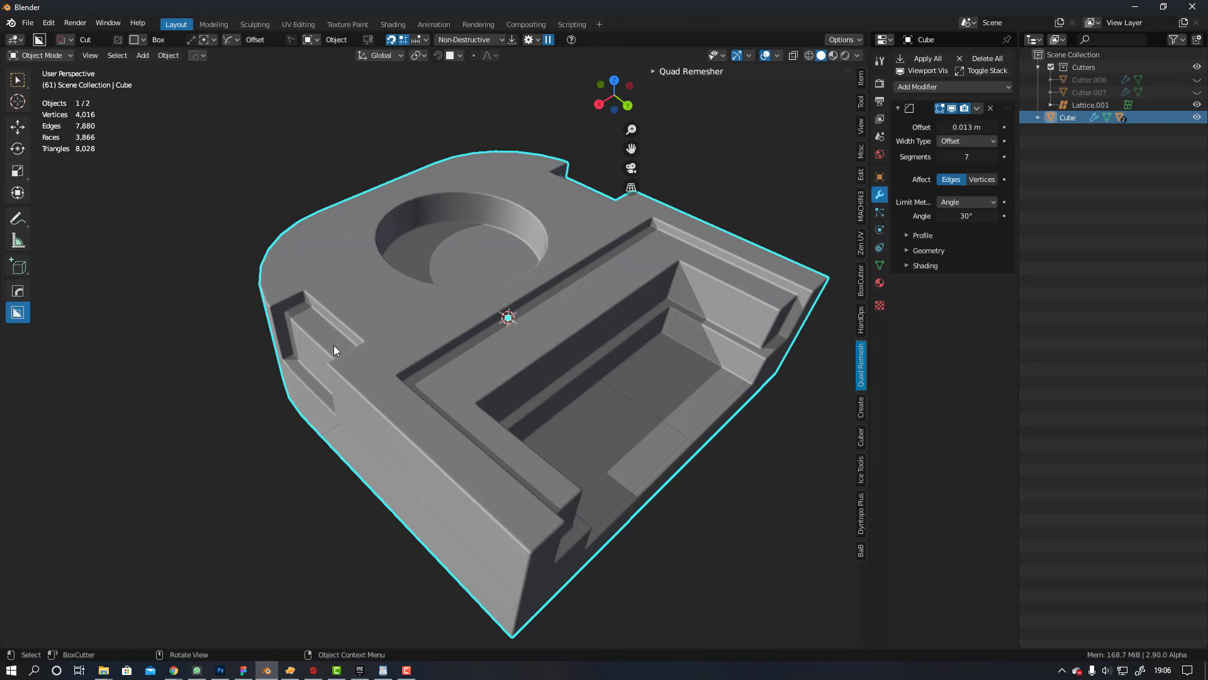
- Inspect the bevelled edges around the side notch and rounded corner with the wireframe overlay displayed
{"action": "middle_click_drag", "start_coordinate": [334, 346], "coordinate": [397, 324]}
{"action": "scroll", "coordinate": [391, 303], "scroll_direction": "up", "scroll_amount": 4}
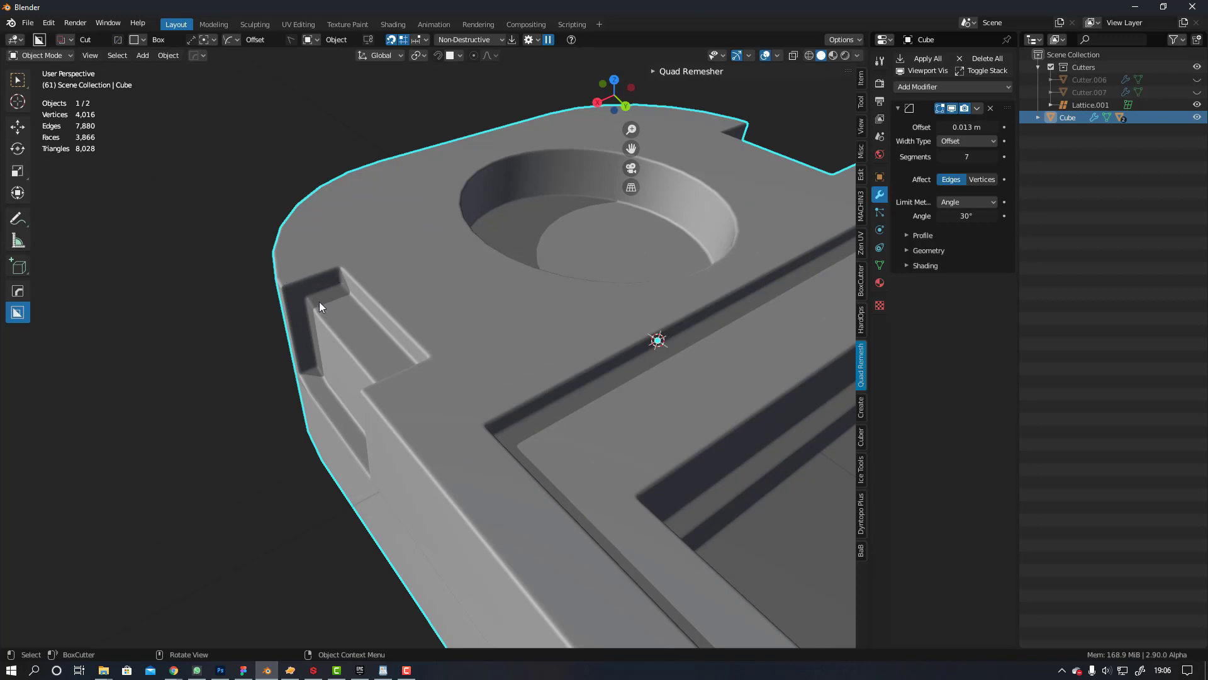
{"action": "middle_click_drag", "start_coordinate": [319, 301], "coordinate": [375, 302]}
{"action": "scroll", "coordinate": [384, 352], "scroll_direction": "down", "scroll_amount": 1}
{"action": "scroll", "coordinate": [345, 383], "scroll_direction": "up", "scroll_amount": 3}
{"action": "key", "text": "shift+z"}
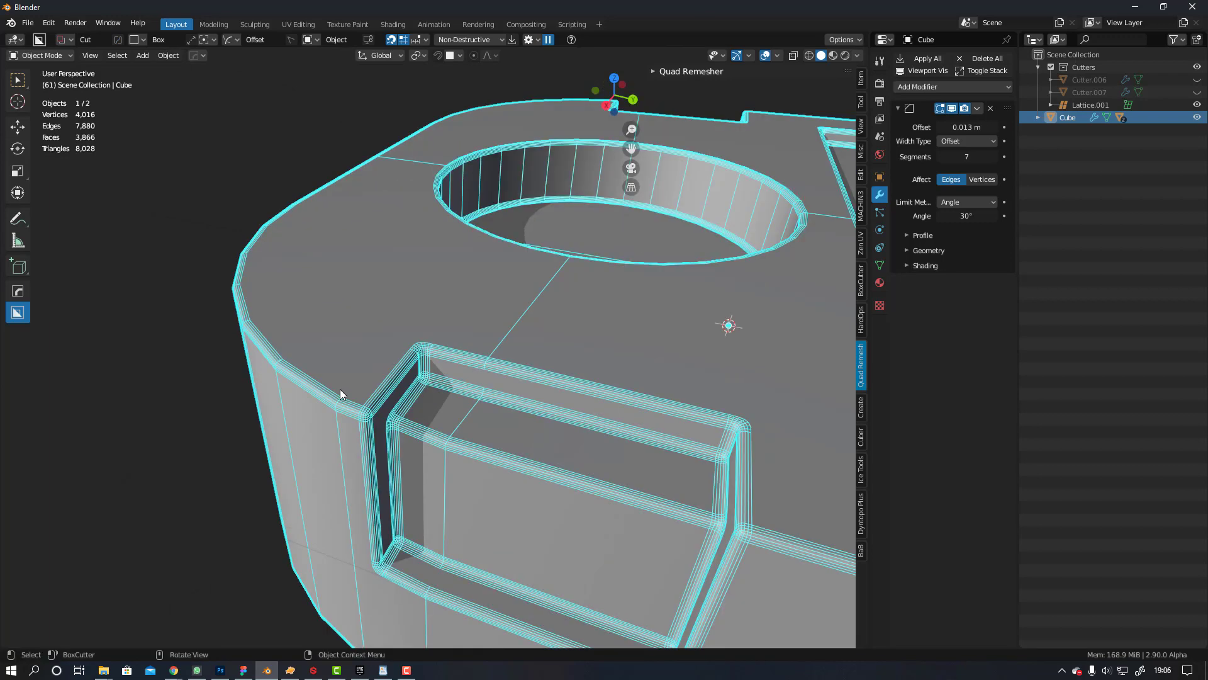
{"action": "scroll", "coordinate": [340, 394], "scroll_direction": "up", "scroll_amount": 1}
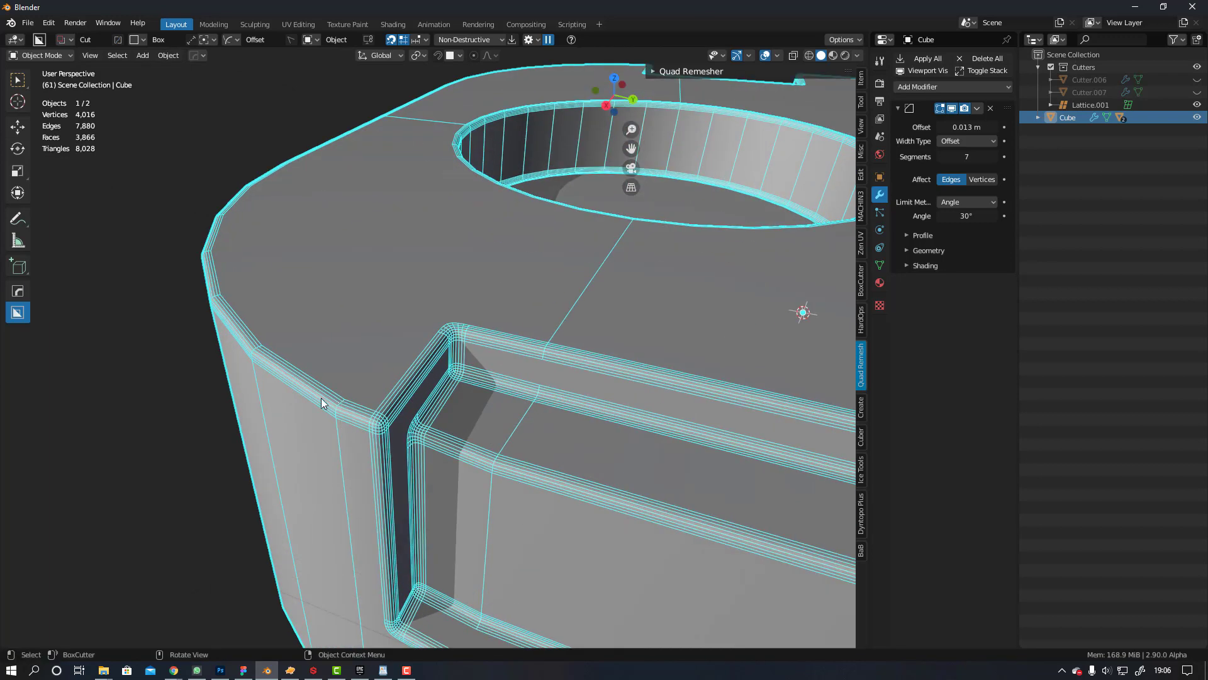
{"action": "scroll", "coordinate": [421, 373], "scroll_direction": "down", "scroll_amount": 2}
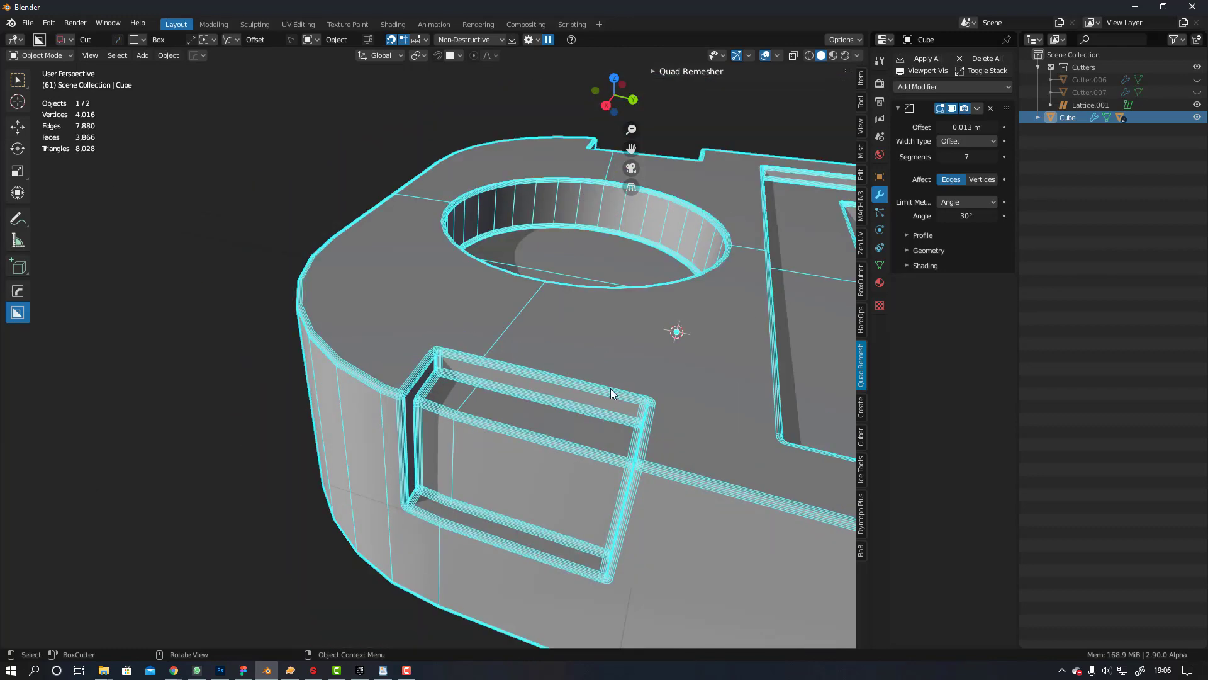
{"action": "middle_click_drag", "start_coordinate": [651, 395], "coordinate": [476, 374]}
{"action": "scroll", "coordinate": [477, 373], "scroll_direction": "down", "scroll_amount": 1}
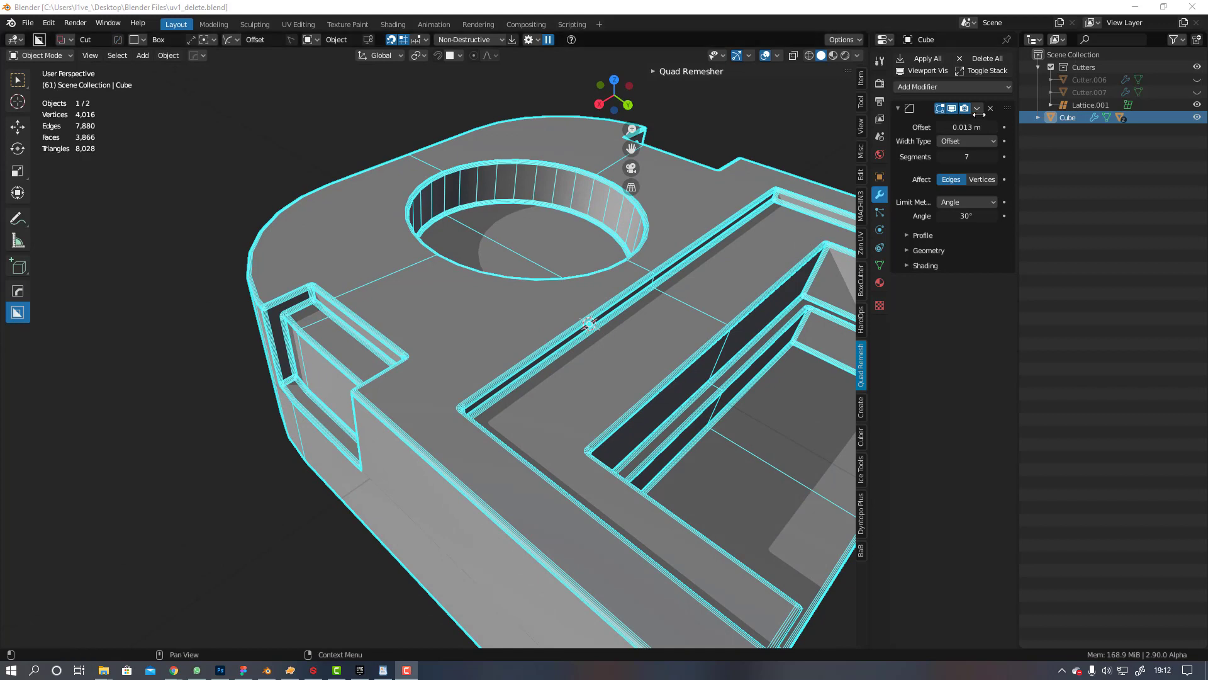
- Delete the two hidden cutter objects, the lattice and the Cutters collection from the scene
{"action": "left_click", "coordinate": [1088, 80]}
{"action": "left_click", "coordinate": [1090, 90], "text": "shift"}
{"action": "key", "text": "x"}
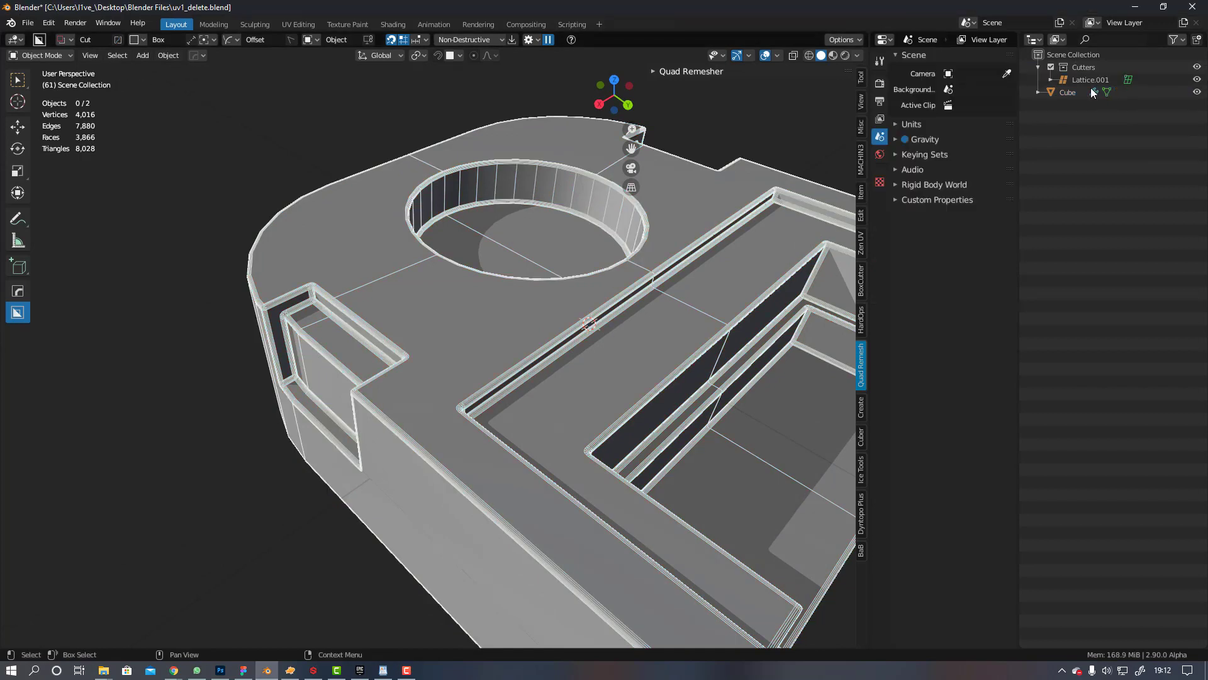
{"action": "left_click", "coordinate": [1089, 81]}
{"action": "key", "text": "x"}
{"action": "left_click", "coordinate": [1081, 65]}
- Rename the cube object to CUbe_low
{"action": "double_click", "coordinate": [1068, 67]}
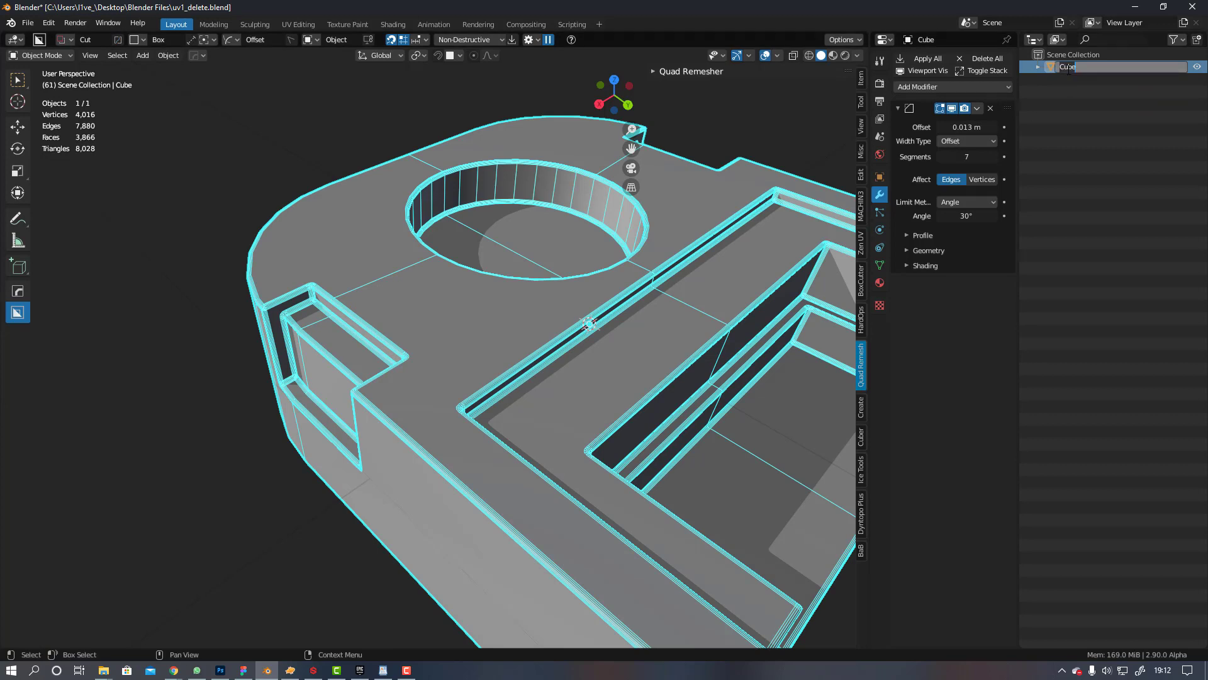
{"action": "key", "text": "BackSpace"}
{"action": "type", "text": "e-"}
{"action": "type", "text": "_"}
{"action": "type", "text": "_"}
{"action": "key", "text": "Return"}
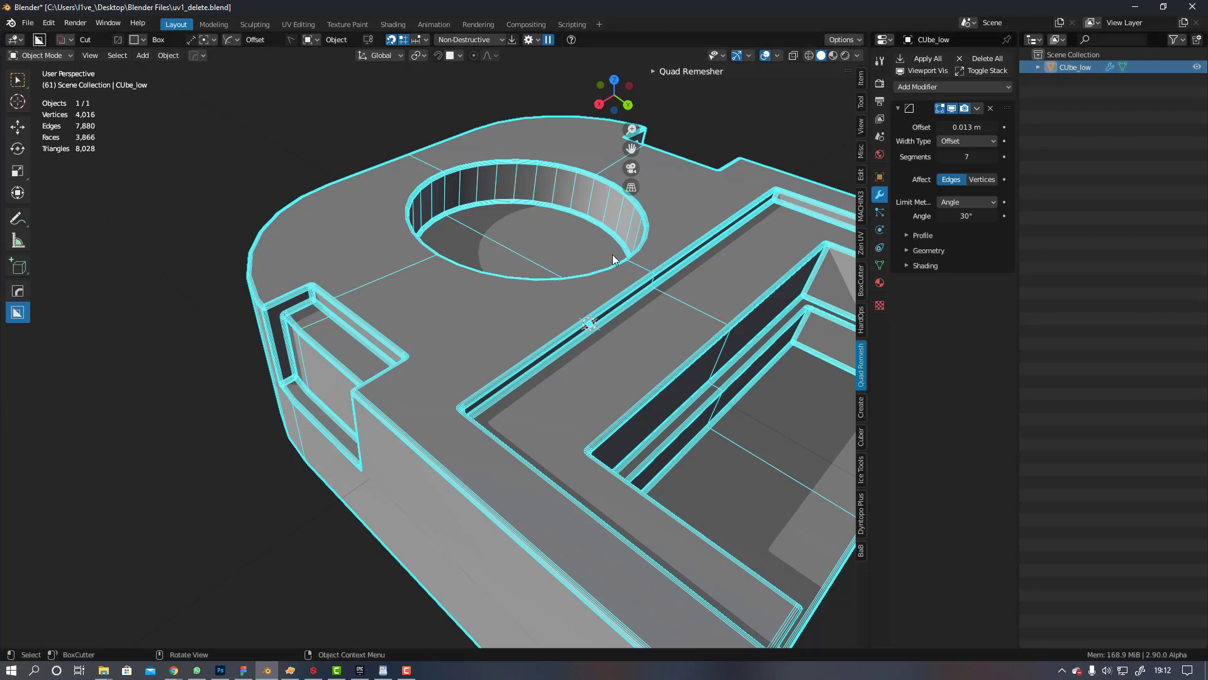
- Duplicate CUbe_low in place and rename the copy to CUbe_high
{"action": "key", "text": "shift+d"}
{"action": "key", "text": "Escape"}
{"action": "double_click", "coordinate": [1078, 78]}
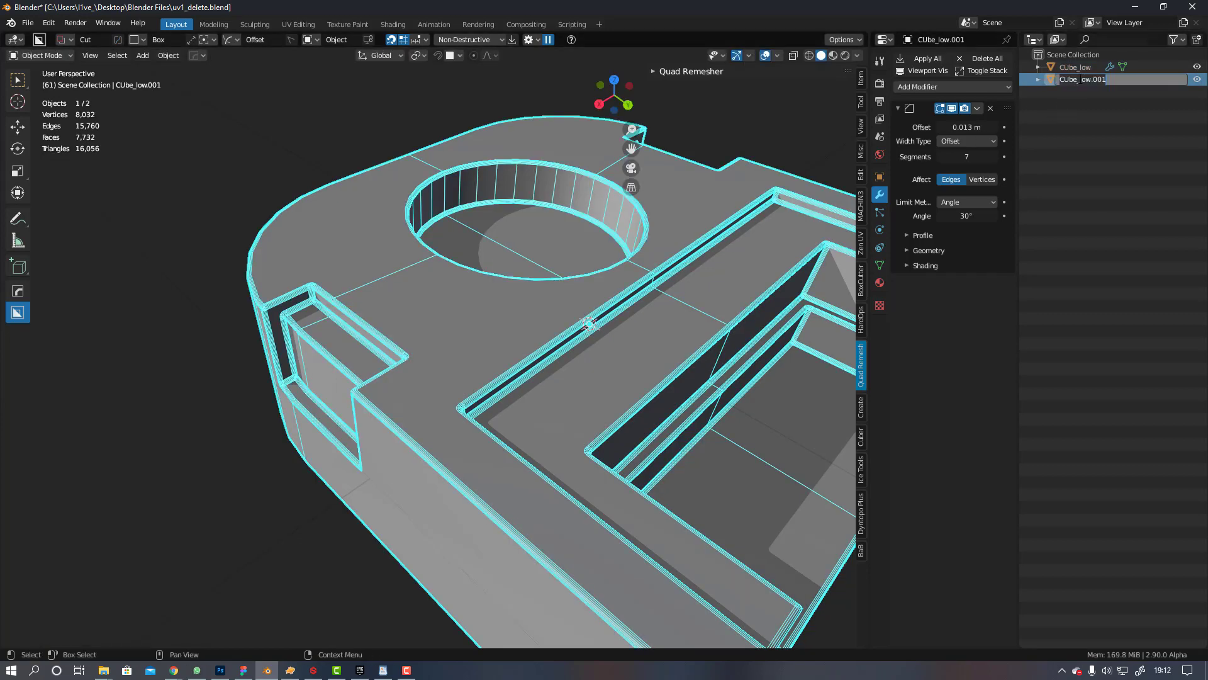
{"action": "key", "text": "BackSpace"}
{"action": "key", "text": "BackSpace"}
{"action": "key", "text": "BackSpace"}
{"action": "key", "text": "BackSpace"}
{"action": "type", "text": "high"}
{"action": "key", "text": "Return"}
- Hide CUbe_low and remove the Bevel modifier from CUbe_high
{"action": "left_click", "coordinate": [1197, 79]}
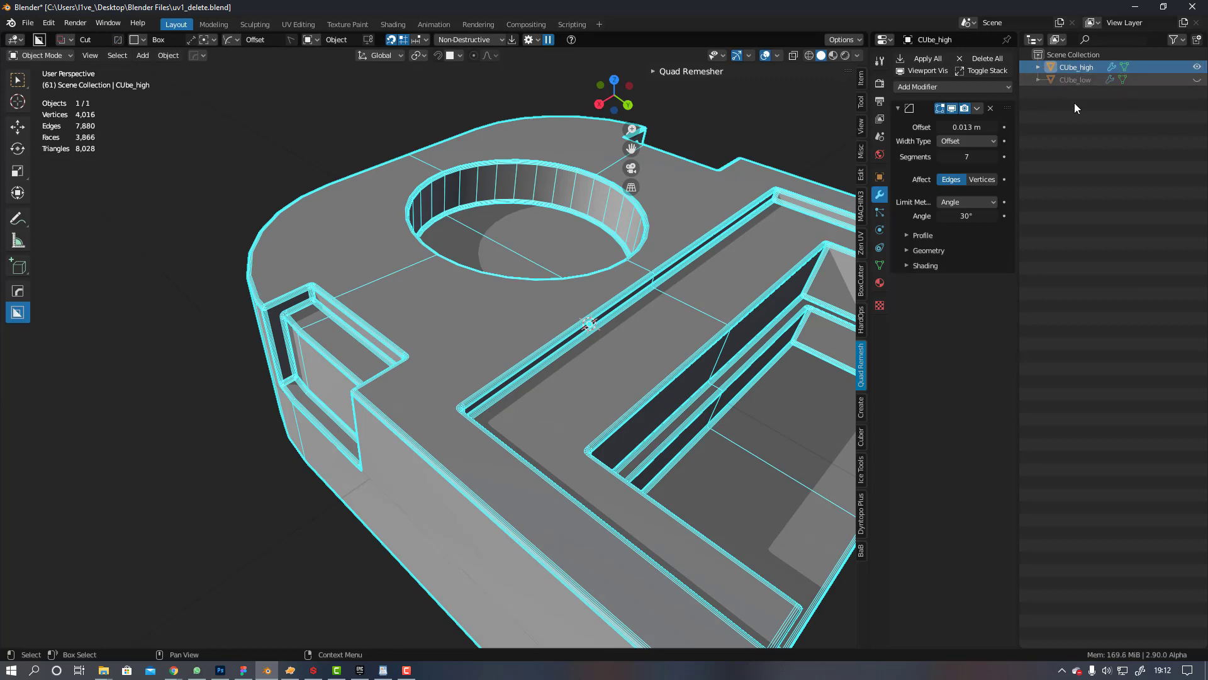
{"action": "left_click", "coordinate": [350, 139]}
{"action": "left_click", "coordinate": [478, 151]}
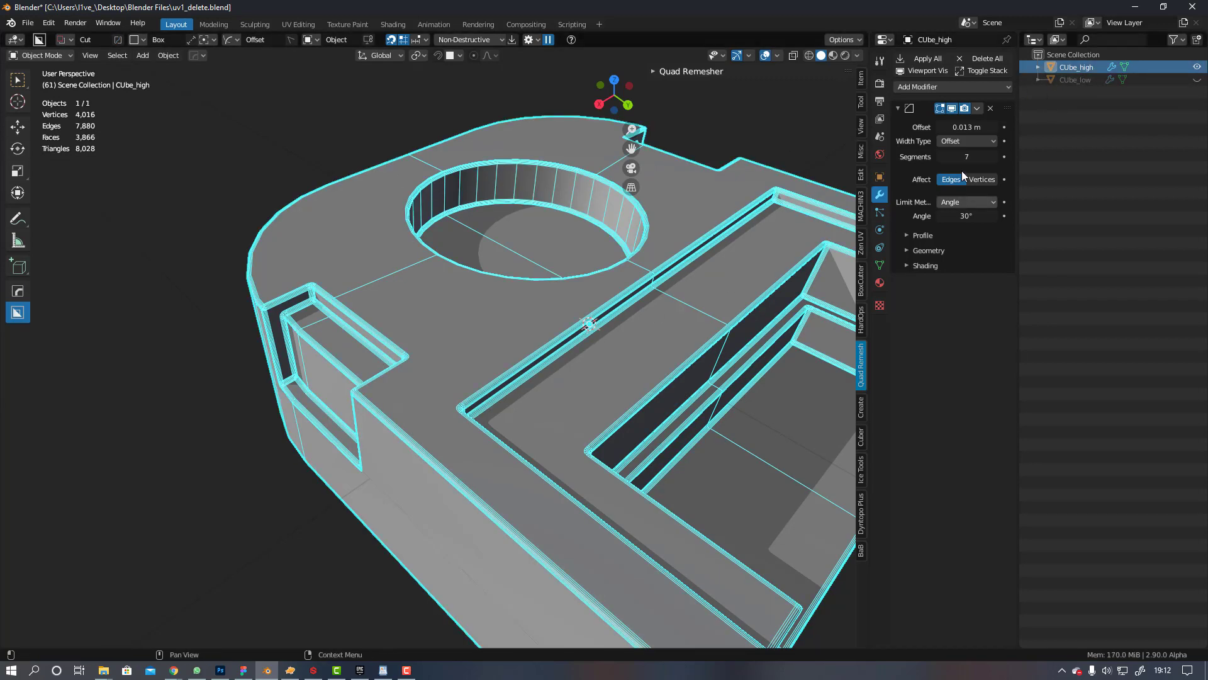
{"action": "left_click", "coordinate": [991, 108]}
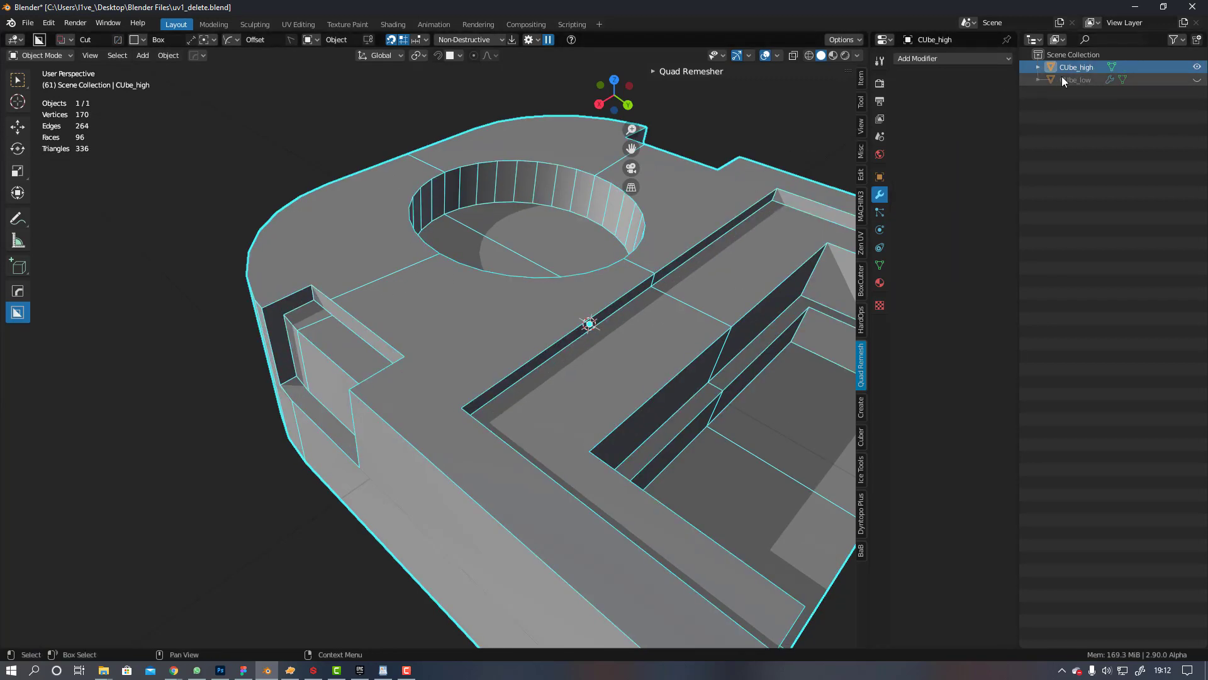
- Compare the bevelled CUbe_low with the unbevelled CUbe_high by alternating their visibility
{"action": "left_click", "coordinate": [1196, 67]}
{"action": "left_click", "coordinate": [1197, 80]}
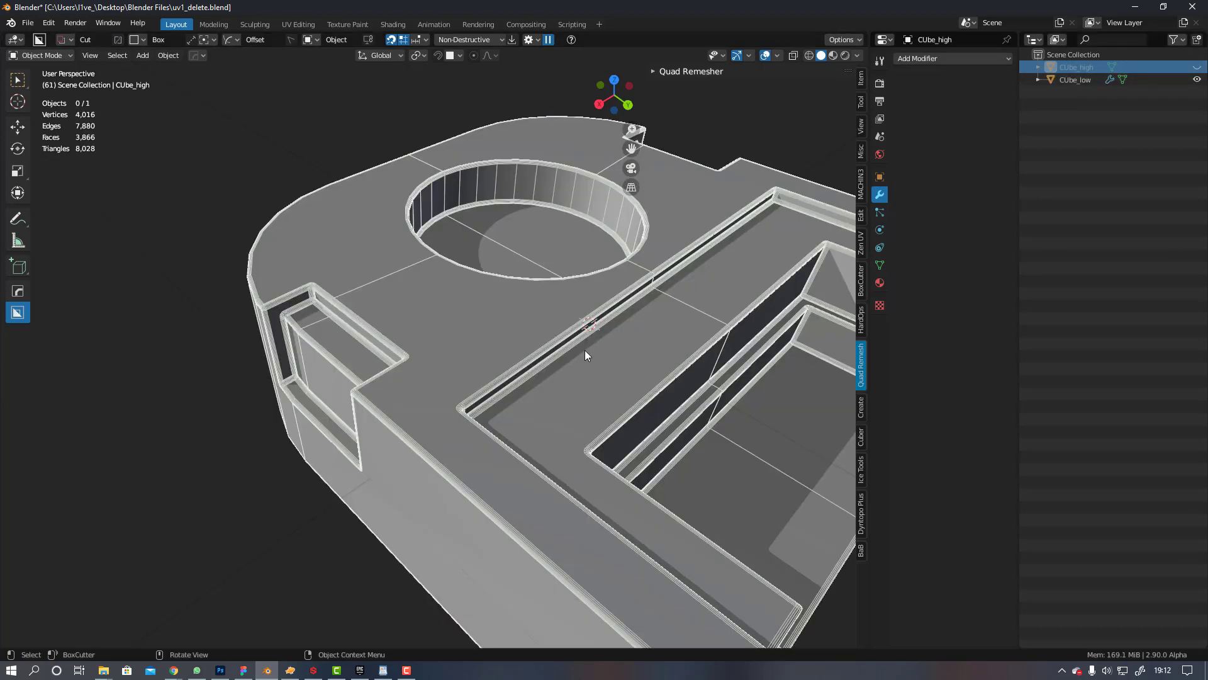
{"action": "left_click", "coordinate": [1196, 80]}
{"action": "left_click", "coordinate": [1197, 67]}
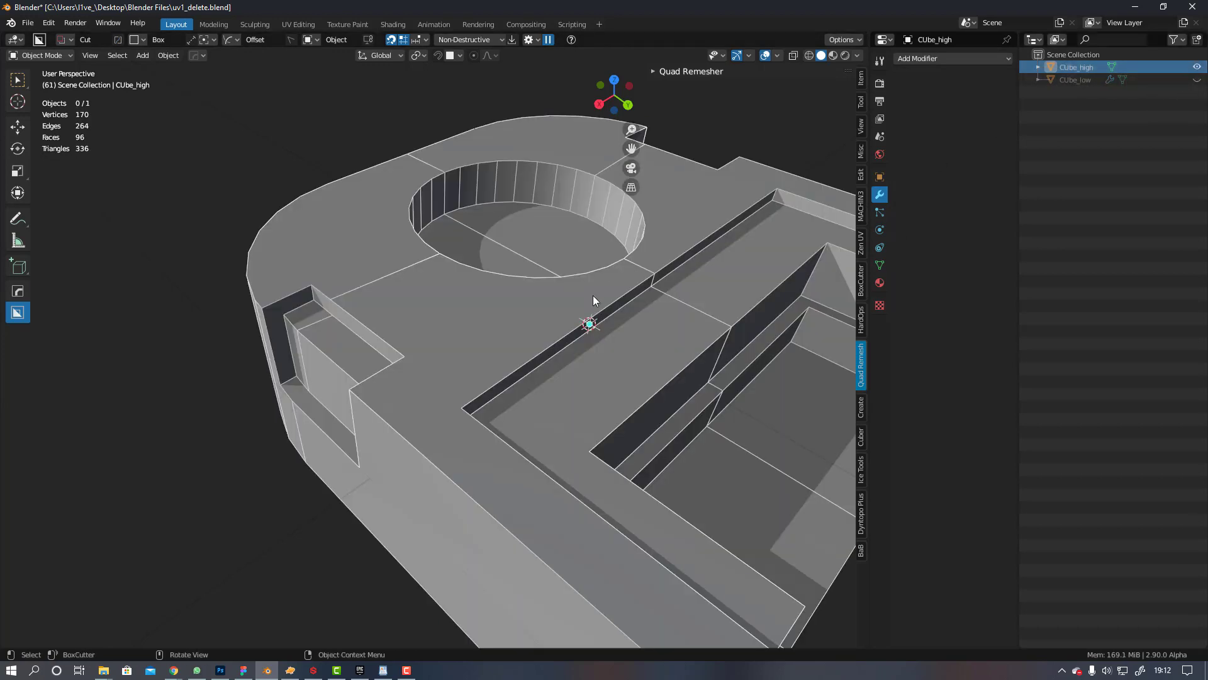
{"action": "middle_click_drag", "start_coordinate": [636, 259], "coordinate": [523, 259], "text": "shift"}
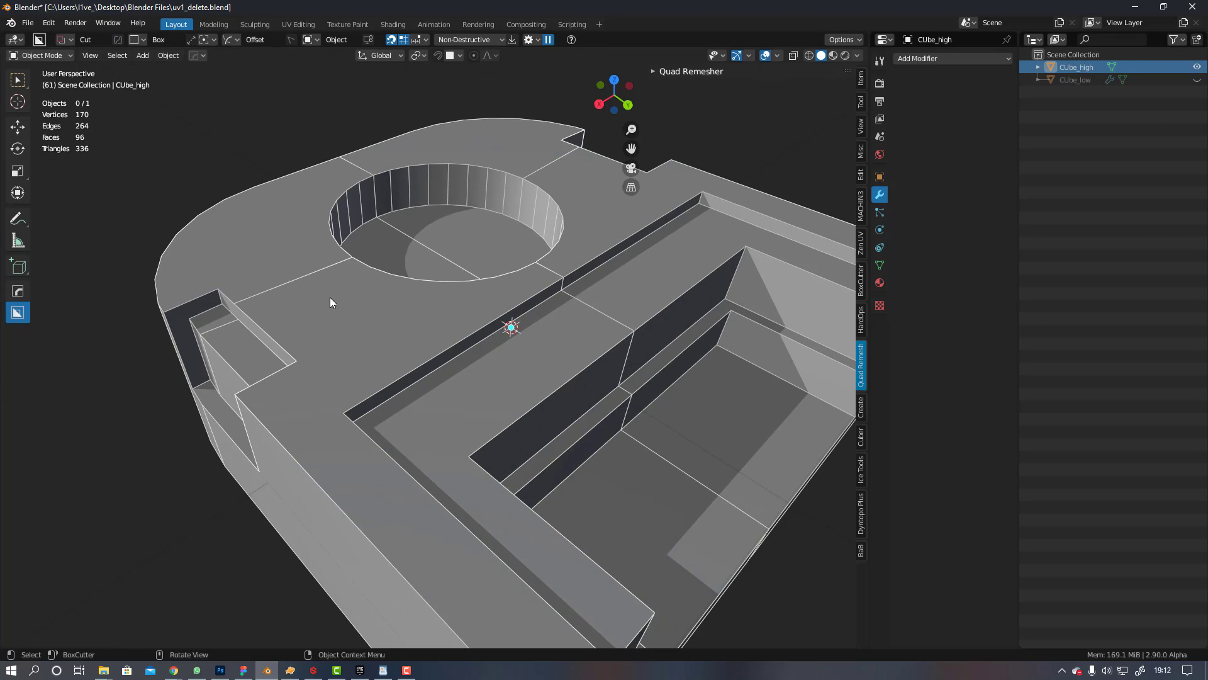
- In the Shading workspace, delete all nodes of Material.003 and remove its slot from CUbe_high
{"action": "left_click", "coordinate": [295, 24]}
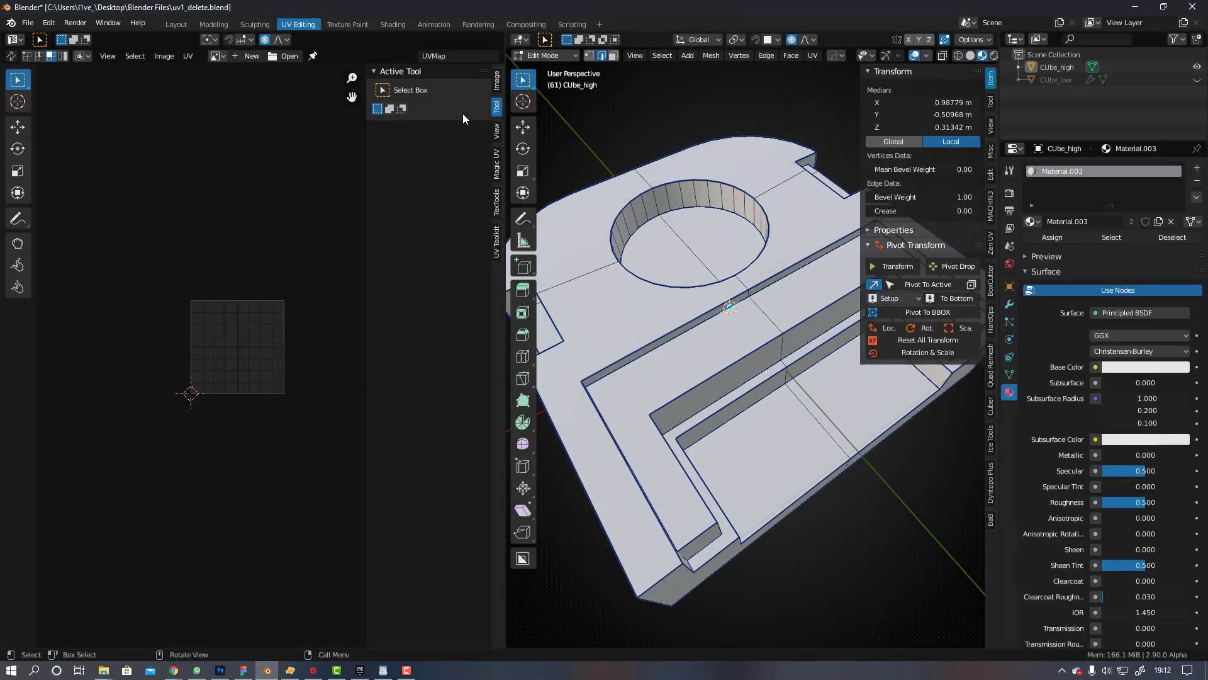
{"action": "left_click", "coordinate": [388, 26]}
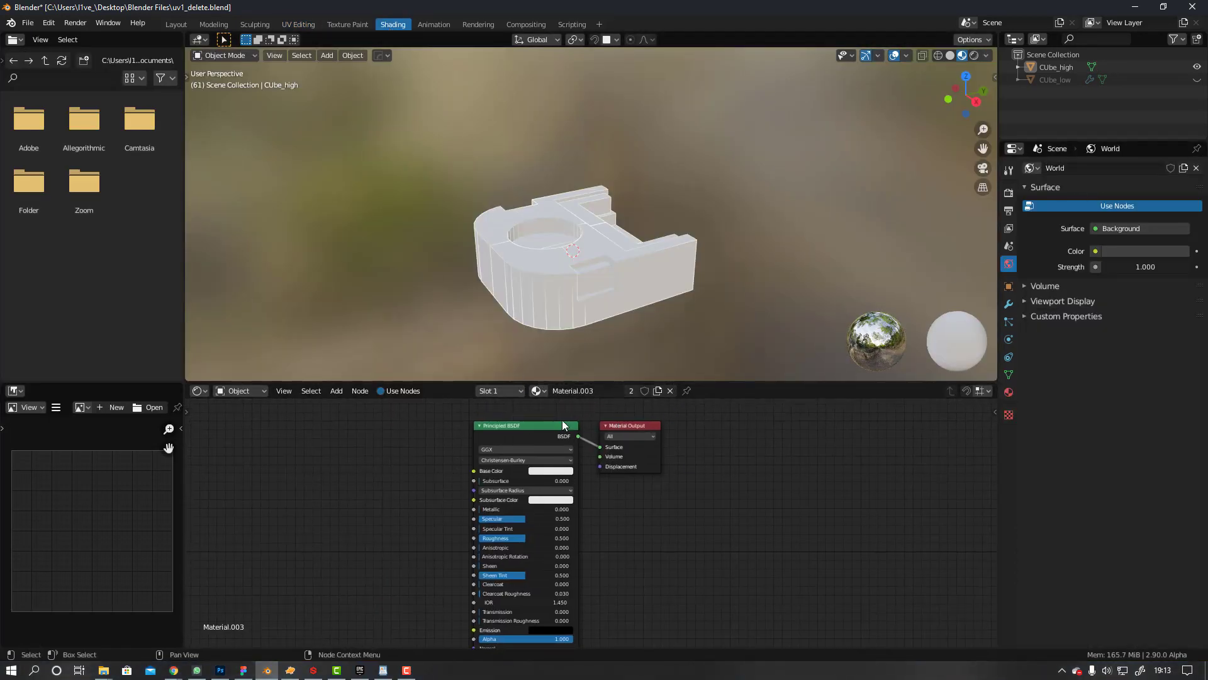
{"action": "left_click", "coordinate": [636, 423]}
{"action": "key", "text": "a"}
{"action": "key", "text": "x"}
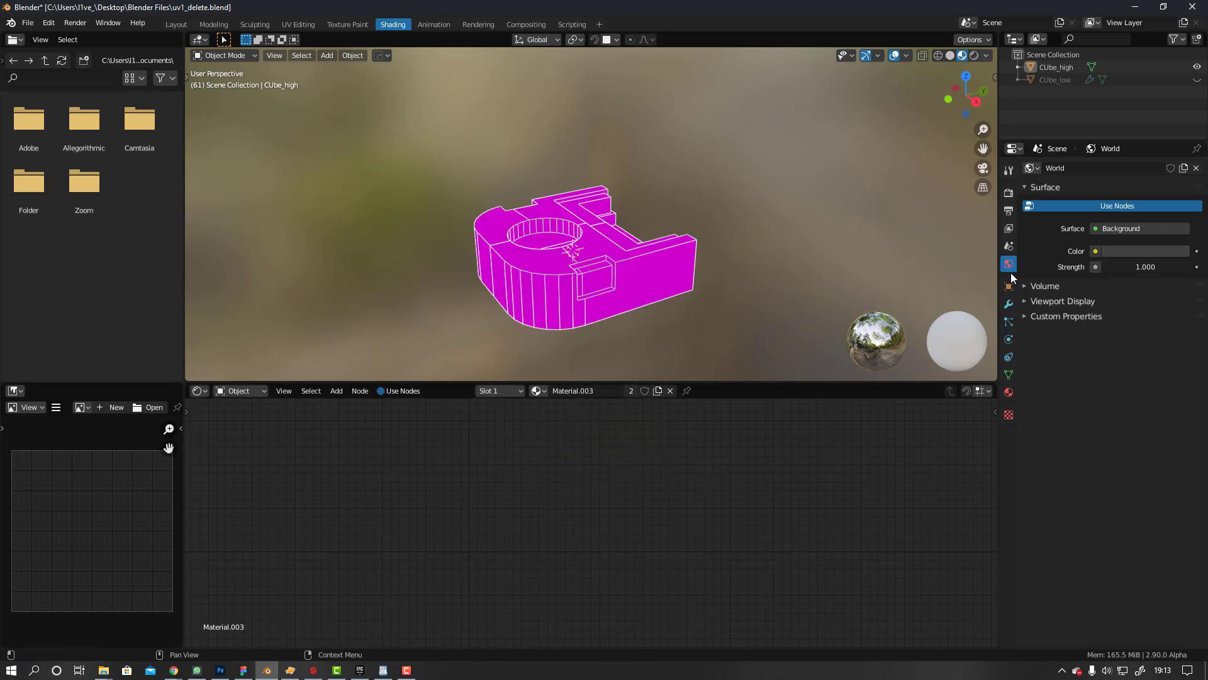
{"action": "left_click", "coordinate": [1009, 392]}
{"action": "left_click", "coordinate": [1196, 180]}
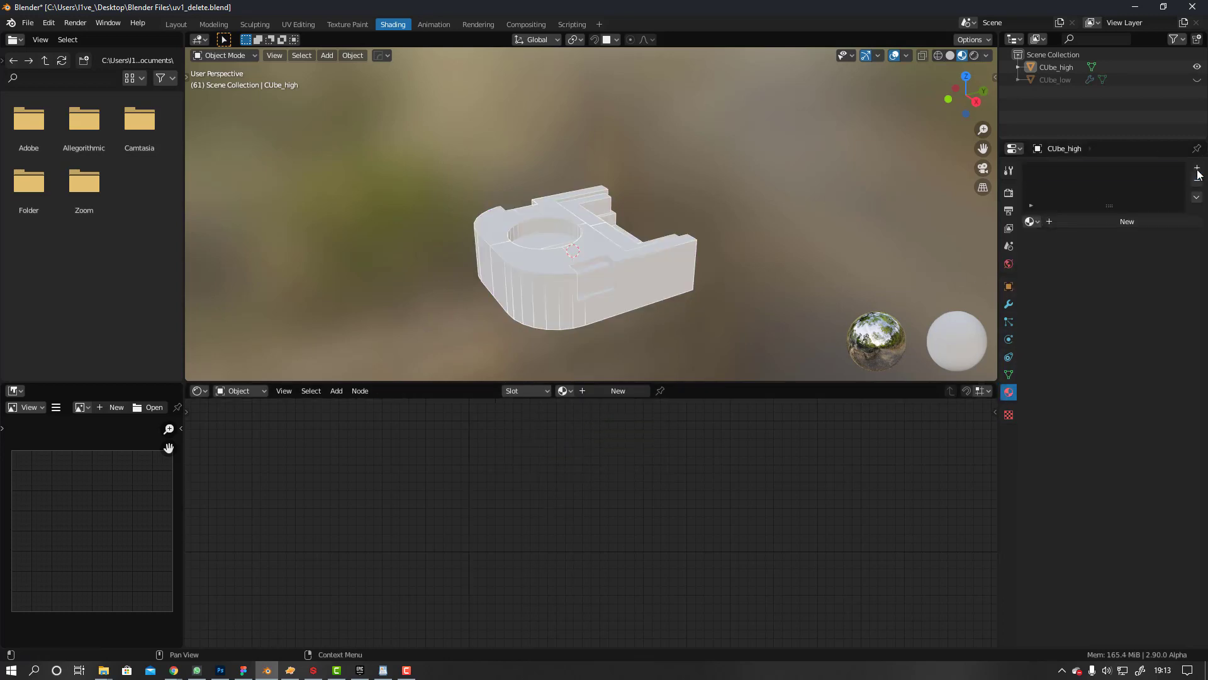
- Create a new material on CUbe_high and place an Image Texture node beside the Principled BSDF
{"action": "left_click", "coordinate": [618, 391]}
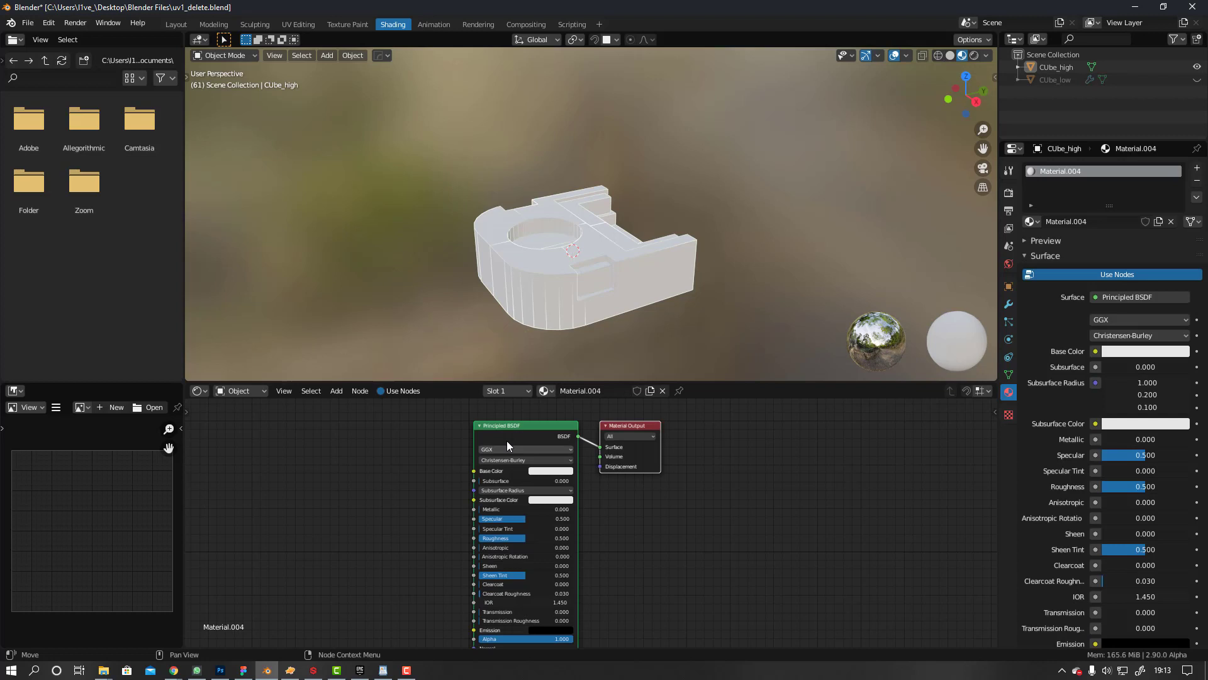
{"action": "key", "text": "shift+a"}
{"action": "left_click", "coordinate": [353, 459]}
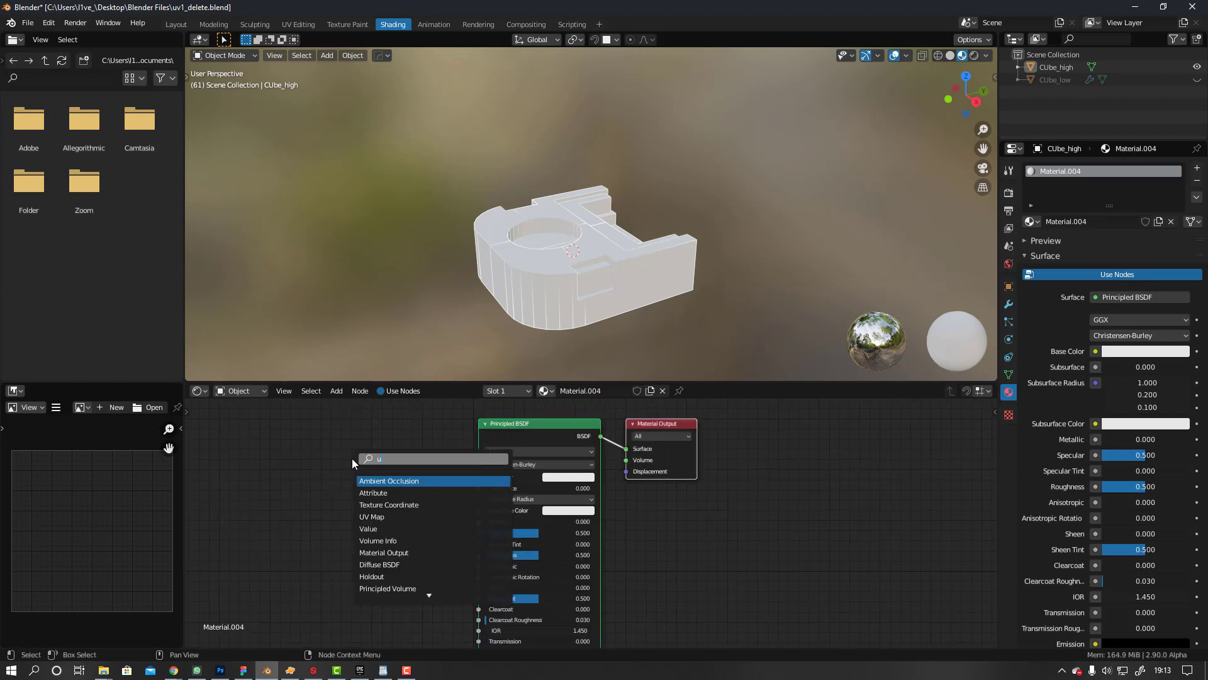
{"action": "type", "text": "image"}
{"action": "key", "text": "Return"}
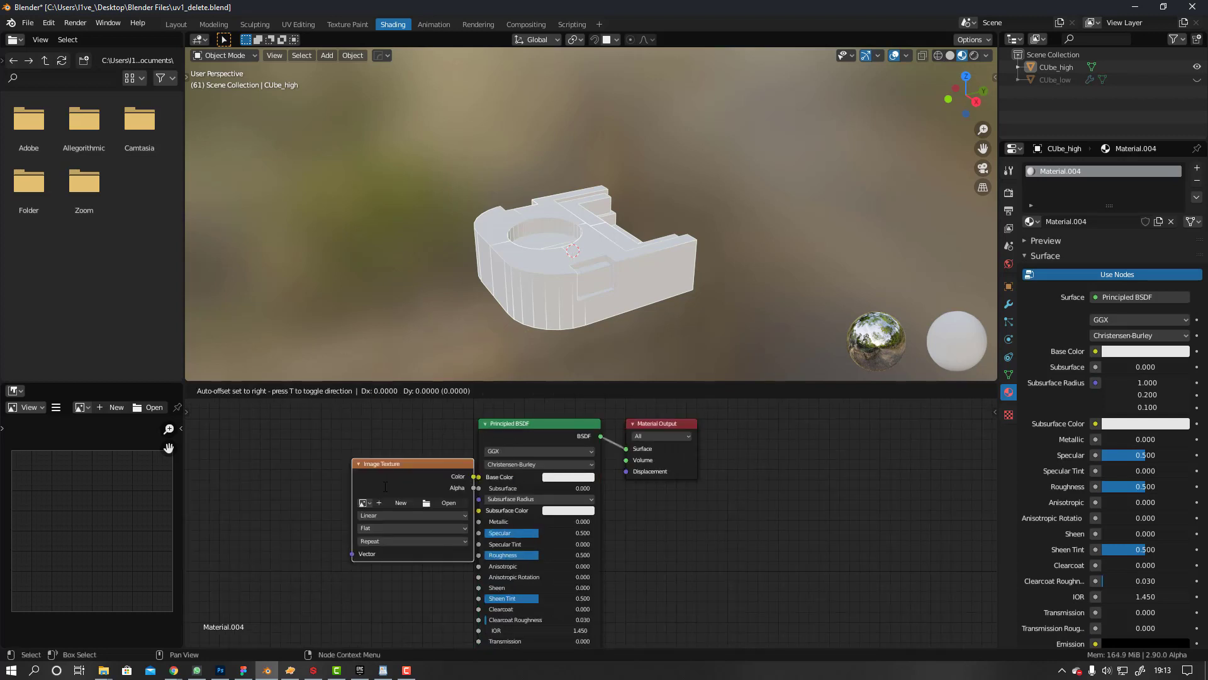
{"action": "left_click", "coordinate": [307, 471]}
- Create a 1024 × 1024 px UV Grid image in the Image Texture node and connect its Color to Base Color
{"action": "left_click", "coordinate": [289, 488]}
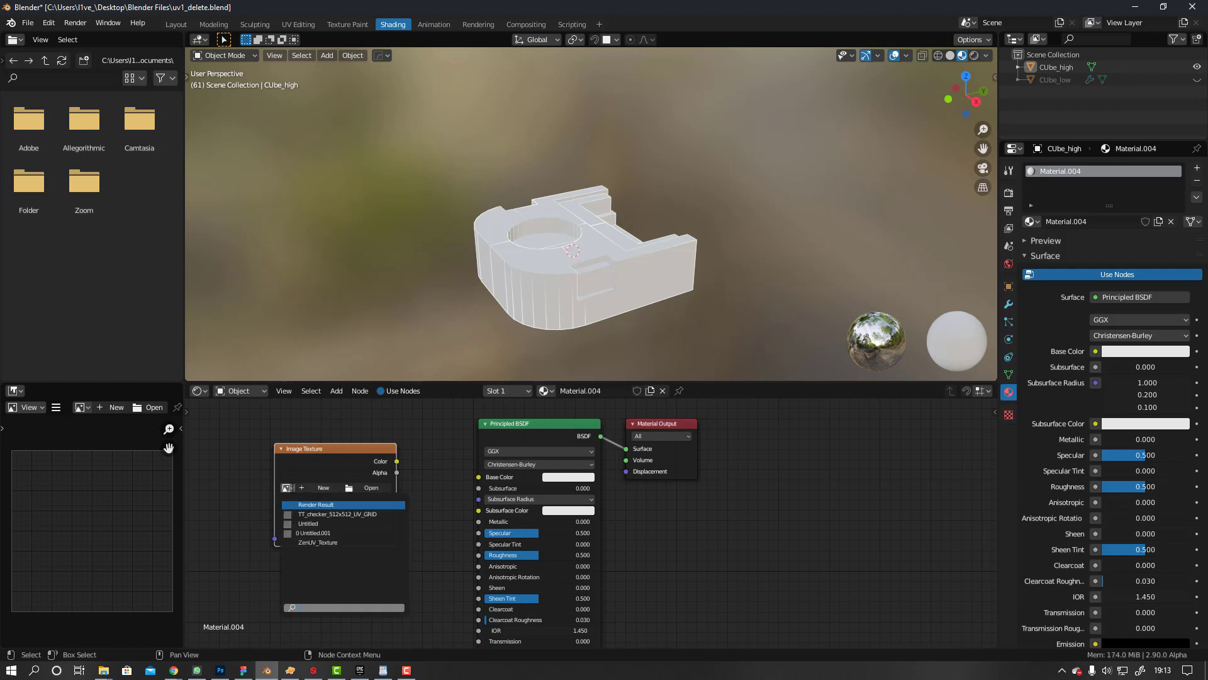
{"action": "left_click", "coordinate": [325, 487]}
{"action": "left_click", "coordinate": [373, 577]}
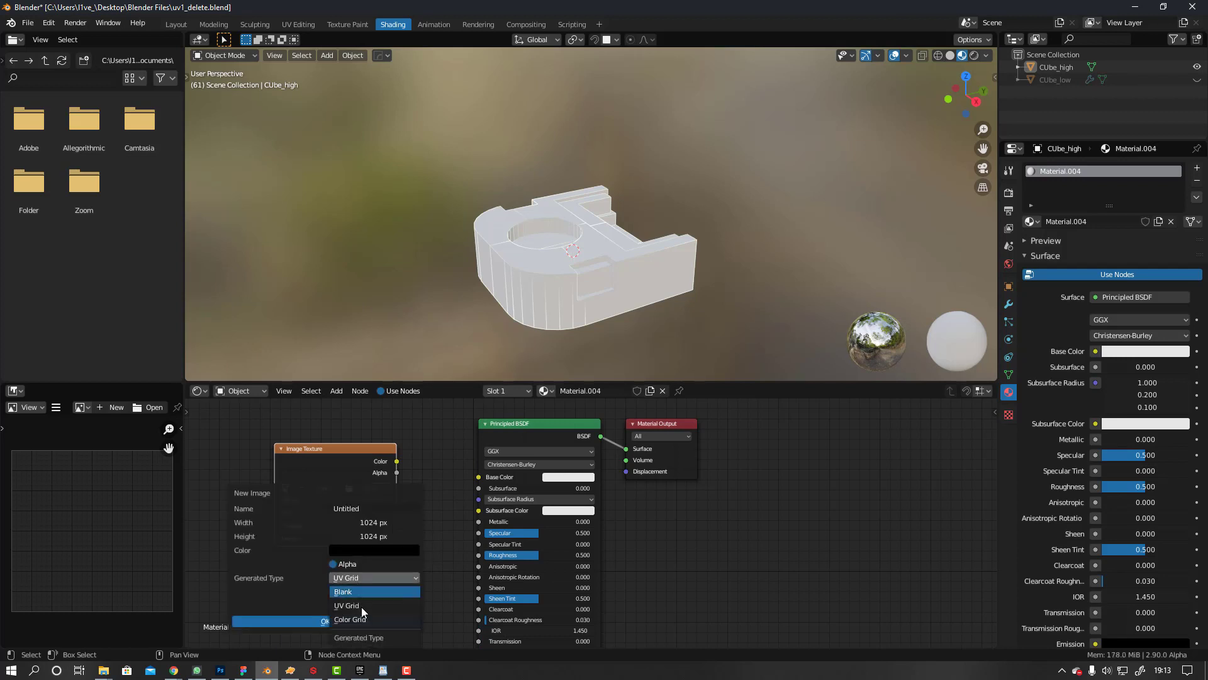
{"action": "left_click", "coordinate": [364, 606]}
{"action": "left_click", "coordinate": [343, 621]}
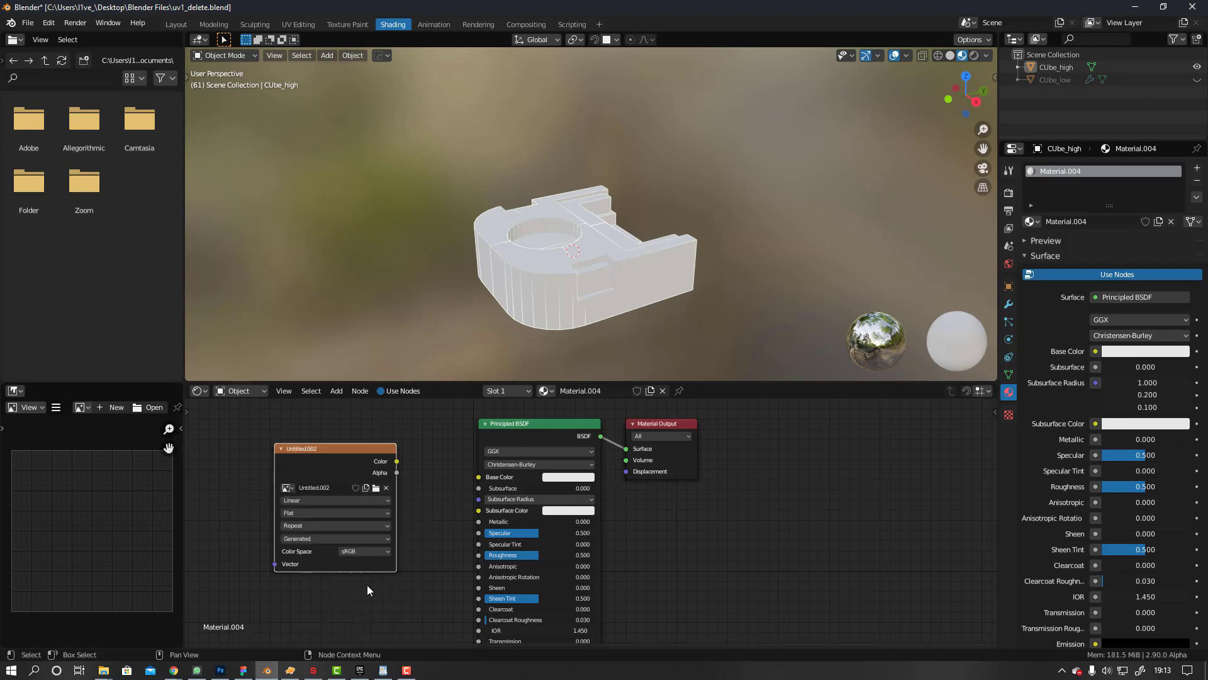
{"action": "left_click_drag", "start_coordinate": [397, 462], "coordinate": [474, 481]}
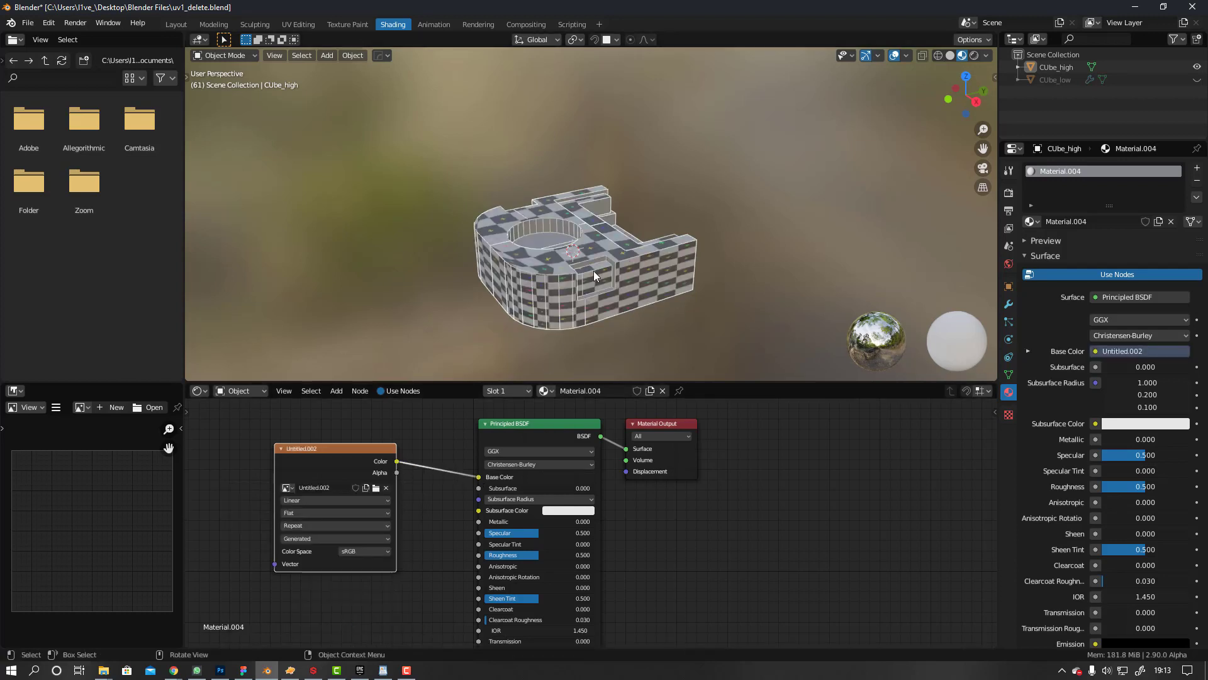
- Return to the Layout workspace and display the checker-textured model in material preview shading
{"action": "middle_click_drag", "start_coordinate": [594, 271], "coordinate": [493, 279]}
{"action": "scroll", "coordinate": [628, 237], "scroll_direction": "up", "scroll_amount": 2}
{"action": "middle_click_drag", "start_coordinate": [608, 233], "coordinate": [428, 131]}
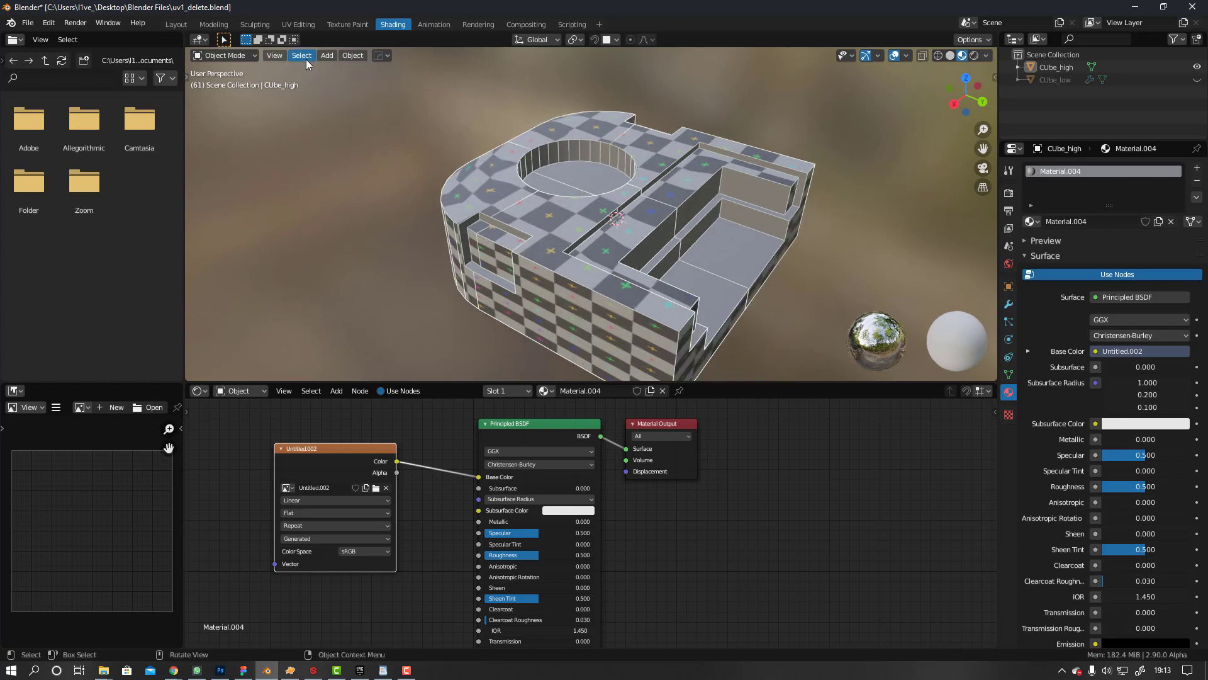
{"action": "left_click", "coordinate": [177, 24]}
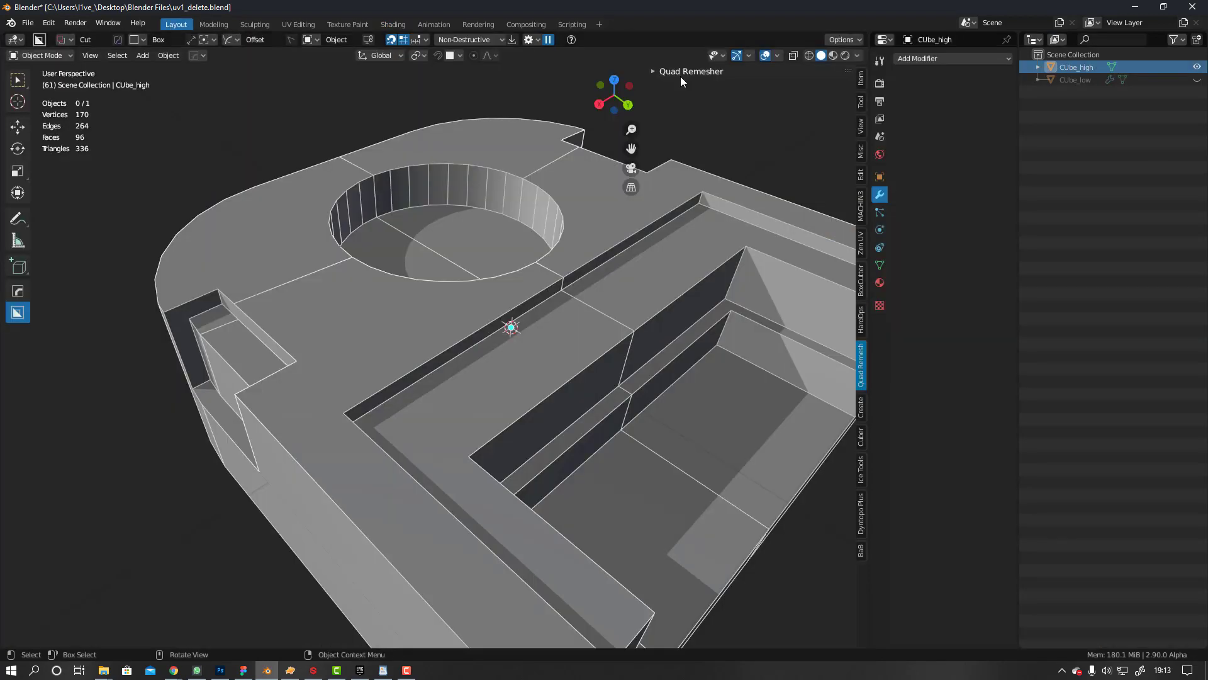
{"action": "left_click", "coordinate": [833, 55]}
{"action": "scroll", "coordinate": [402, 323], "scroll_direction": "down", "scroll_amount": 4}
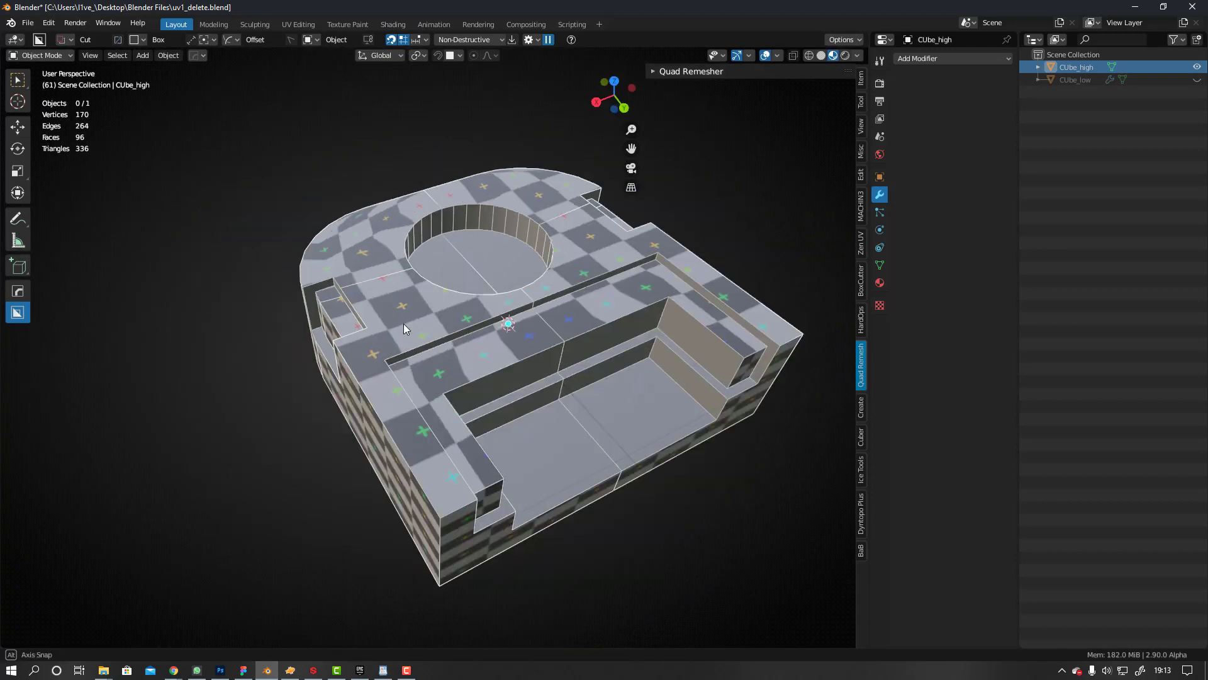
{"action": "middle_click_drag", "start_coordinate": [404, 326], "coordinate": [422, 354]}
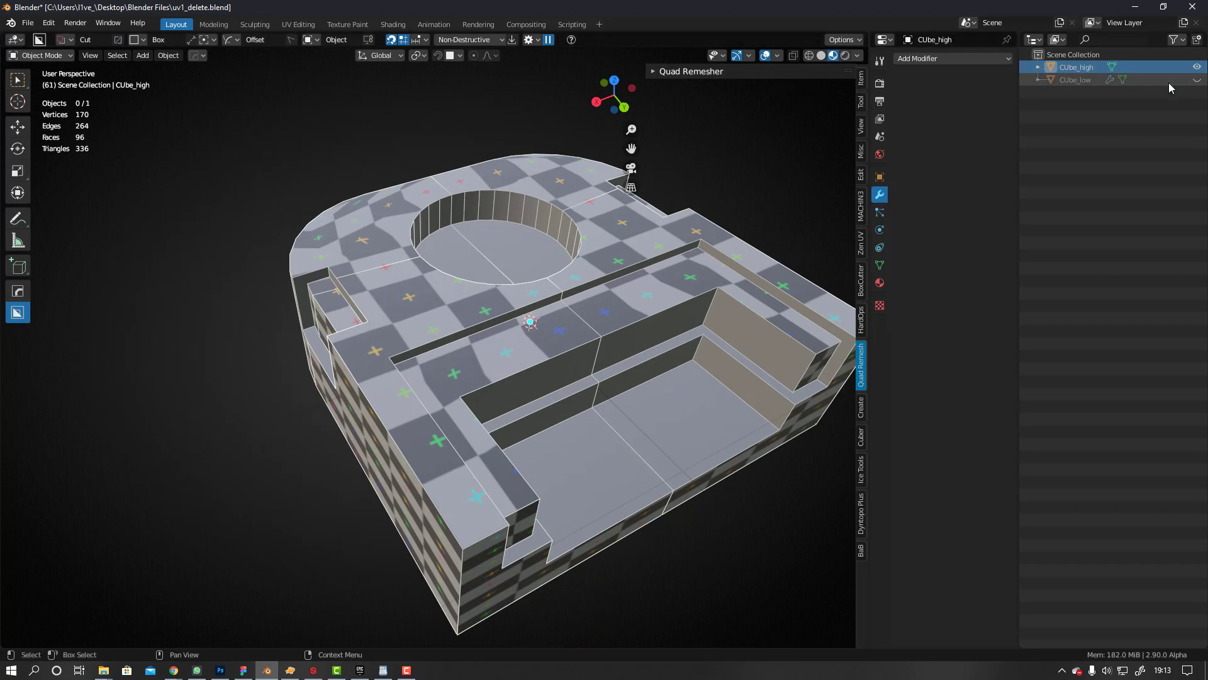
- Display CUbe_low on its own to inspect its bevelled geometry, and switch back to showing only CUbe_high
{"action": "left_click", "coordinate": [1197, 80]}
{"action": "left_click", "coordinate": [1197, 67]}
{"action": "scroll", "coordinate": [416, 346], "scroll_direction": "up", "scroll_amount": 5}
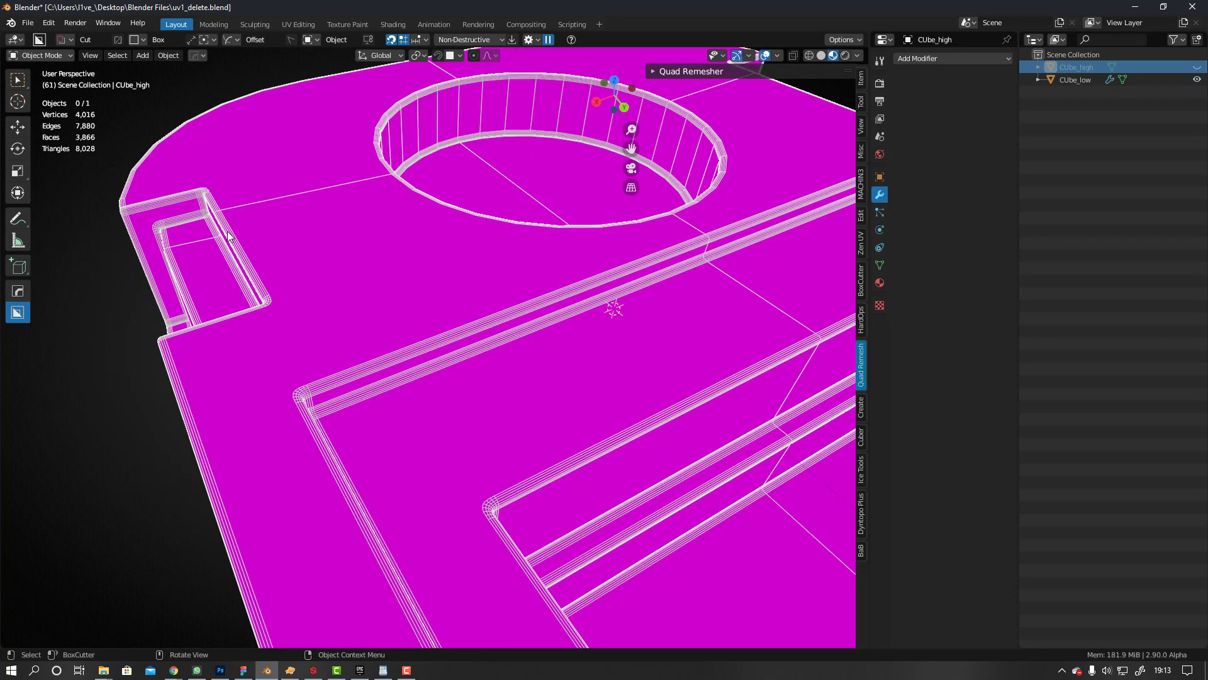
{"action": "scroll", "coordinate": [281, 261], "scroll_direction": "down", "scroll_amount": 3}
{"action": "middle_click_drag", "start_coordinate": [300, 266], "coordinate": [377, 264]}
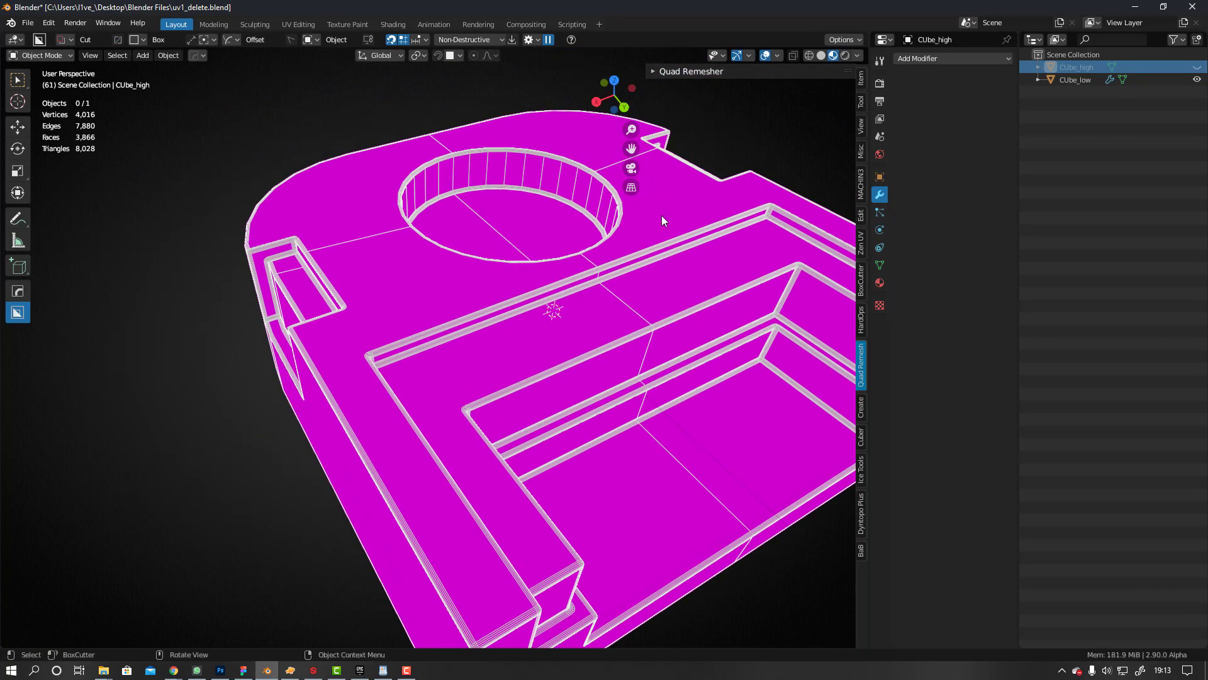
{"action": "left_click", "coordinate": [1197, 79]}
{"action": "left_click", "coordinate": [1197, 66]}
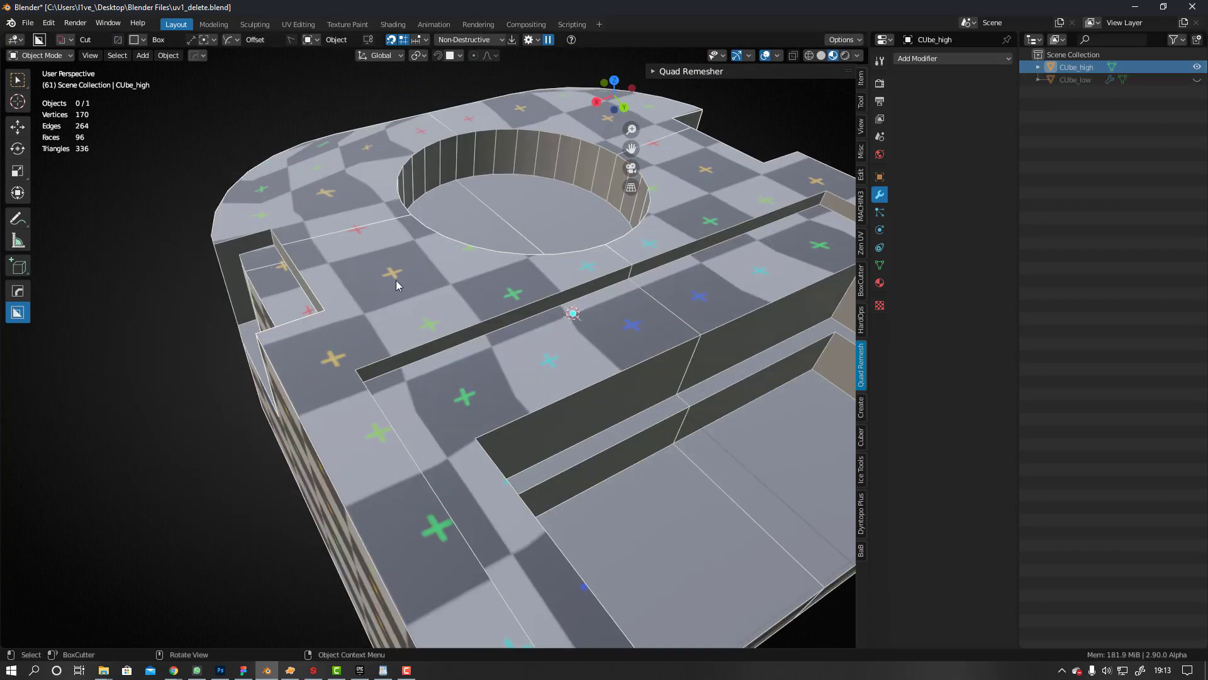
- In the UV Editing workspace, select CUbe_high's sharp edges with a 30° sharpness and unwrap the selection
{"action": "left_click", "coordinate": [298, 24]}
{"action": "middle_click_drag", "start_coordinate": [624, 278], "coordinate": [641, 296]}
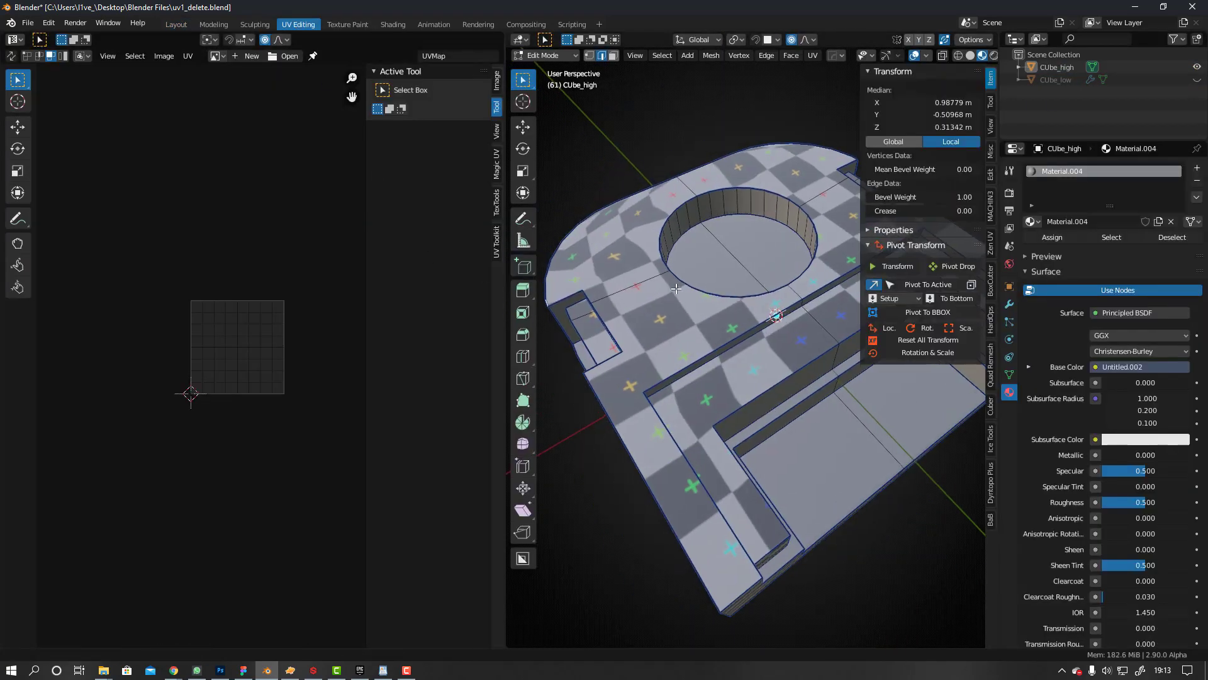
{"action": "left_click", "coordinate": [669, 58]}
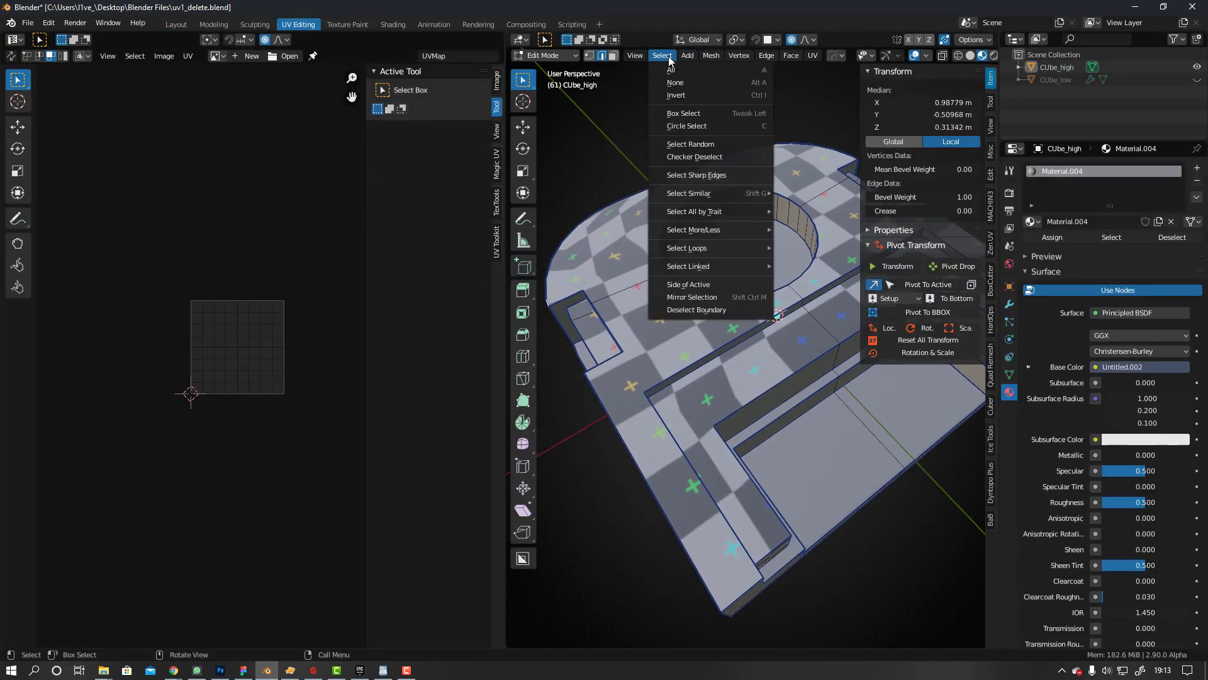
{"action": "left_click", "coordinate": [722, 182]}
{"action": "left_click", "coordinate": [562, 638]}
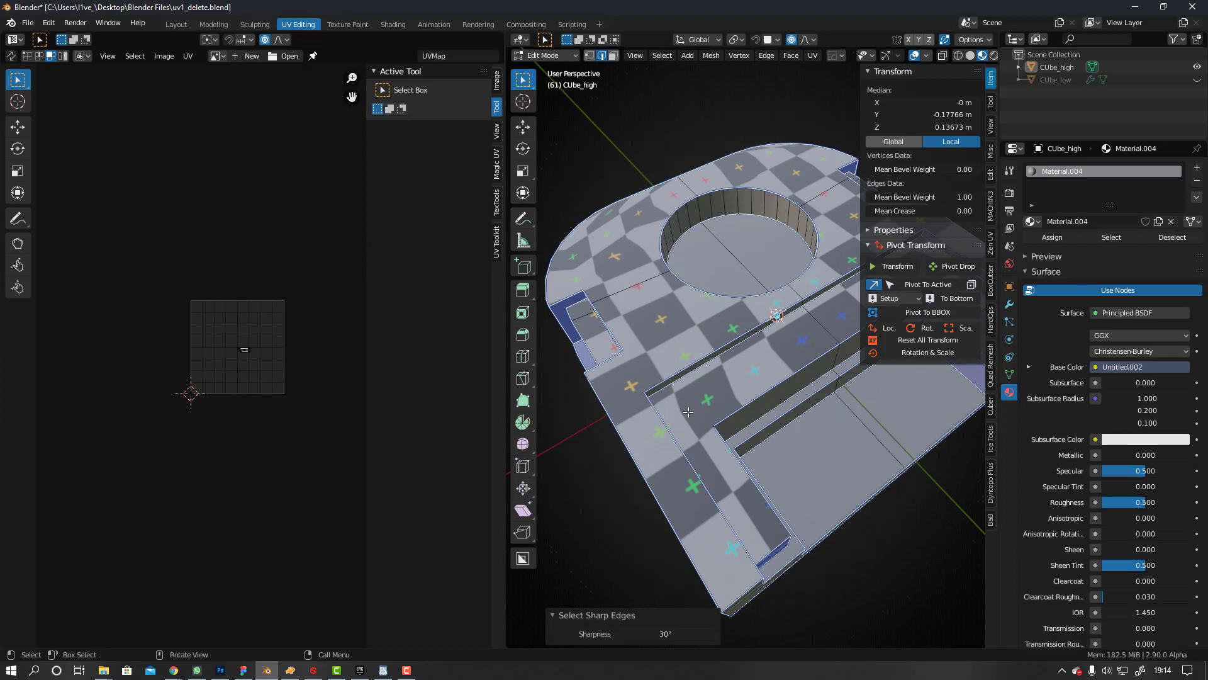
{"action": "middle_click_drag", "start_coordinate": [709, 417], "coordinate": [634, 325]}
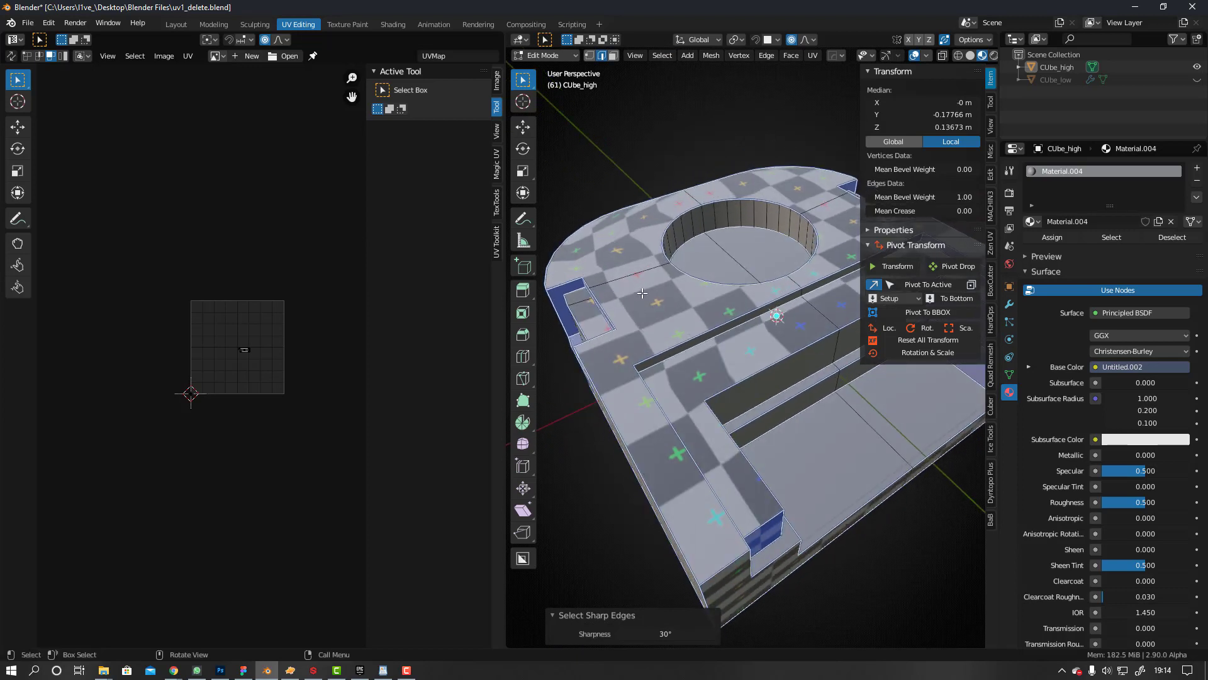
{"action": "key", "text": "u"}
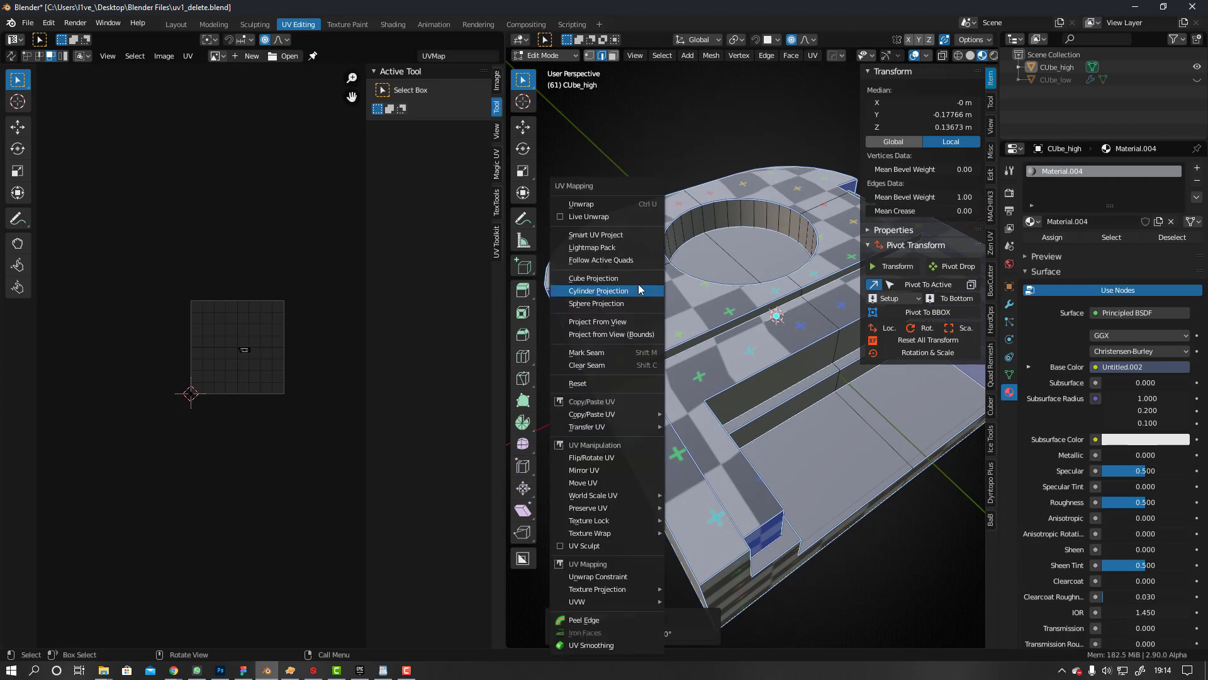
{"action": "left_click", "coordinate": [632, 208]}
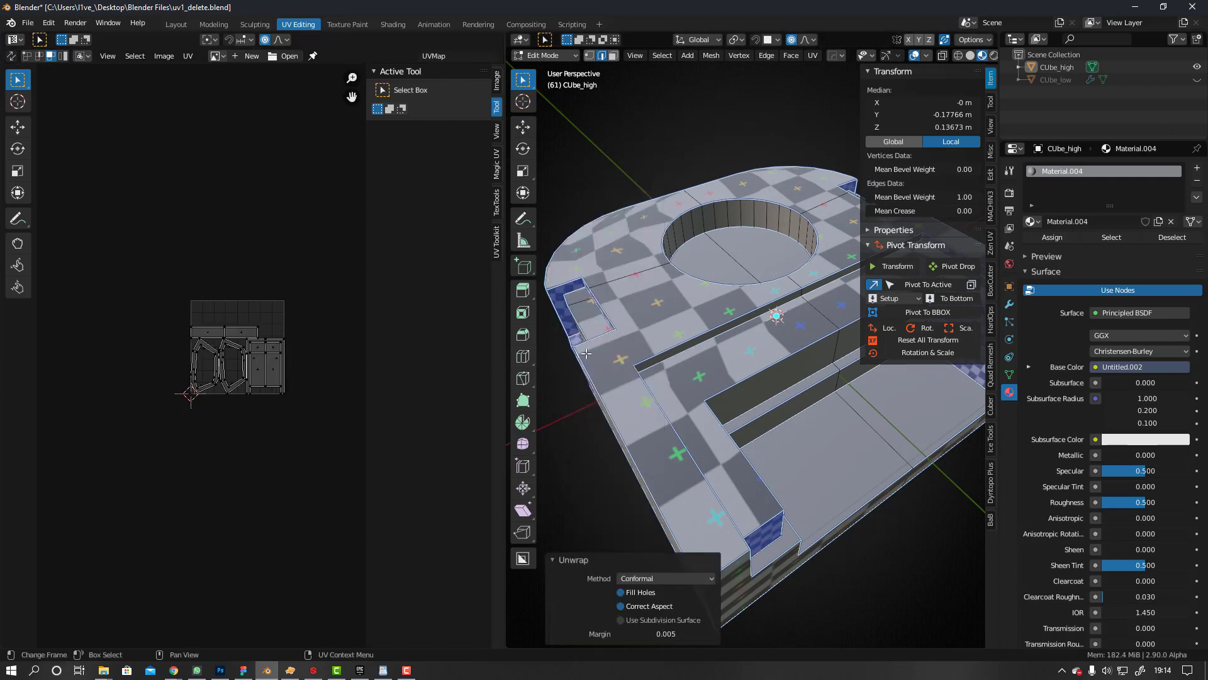
- Mark the vertical edge in the middle of the model's outer back wall as a seam and clear the selection
{"action": "middle_click_drag", "start_coordinate": [599, 348], "coordinate": [758, 321]}
{"action": "key", "text": "j"}
{"action": "middle_click_drag", "start_coordinate": [640, 345], "coordinate": [667, 356]}
{"action": "left_click", "coordinate": [702, 315]}
{"action": "key", "text": "ctrl+e"}
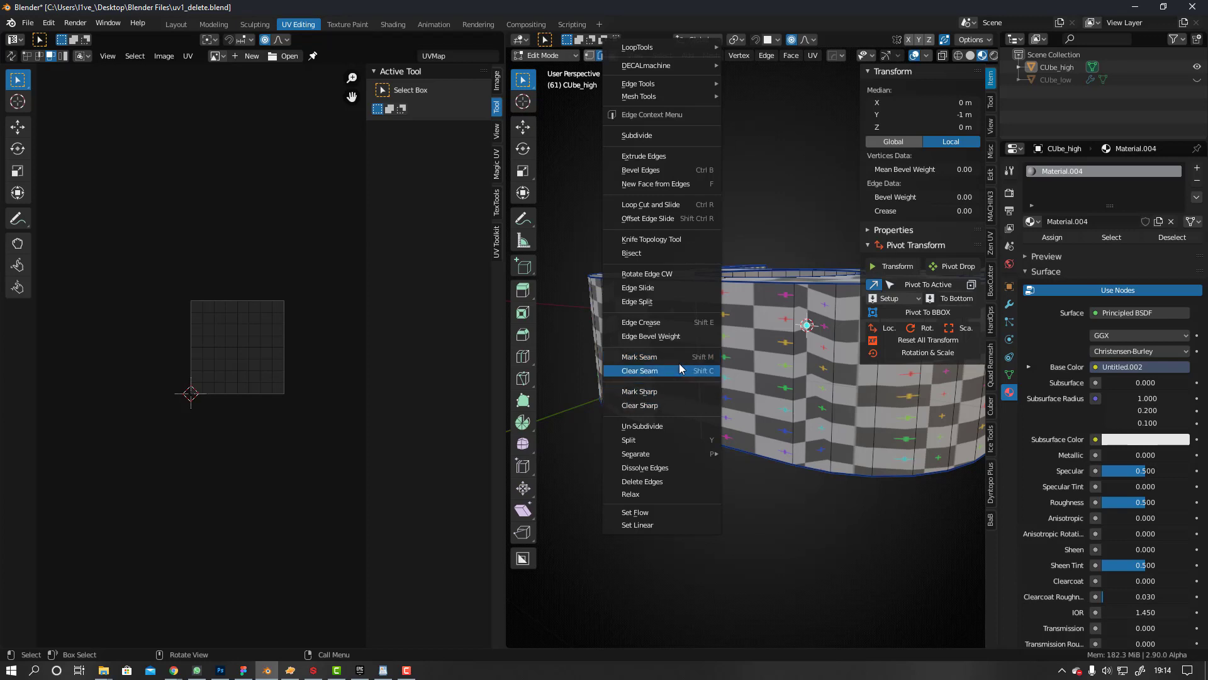
{"action": "left_click", "coordinate": [679, 360]}
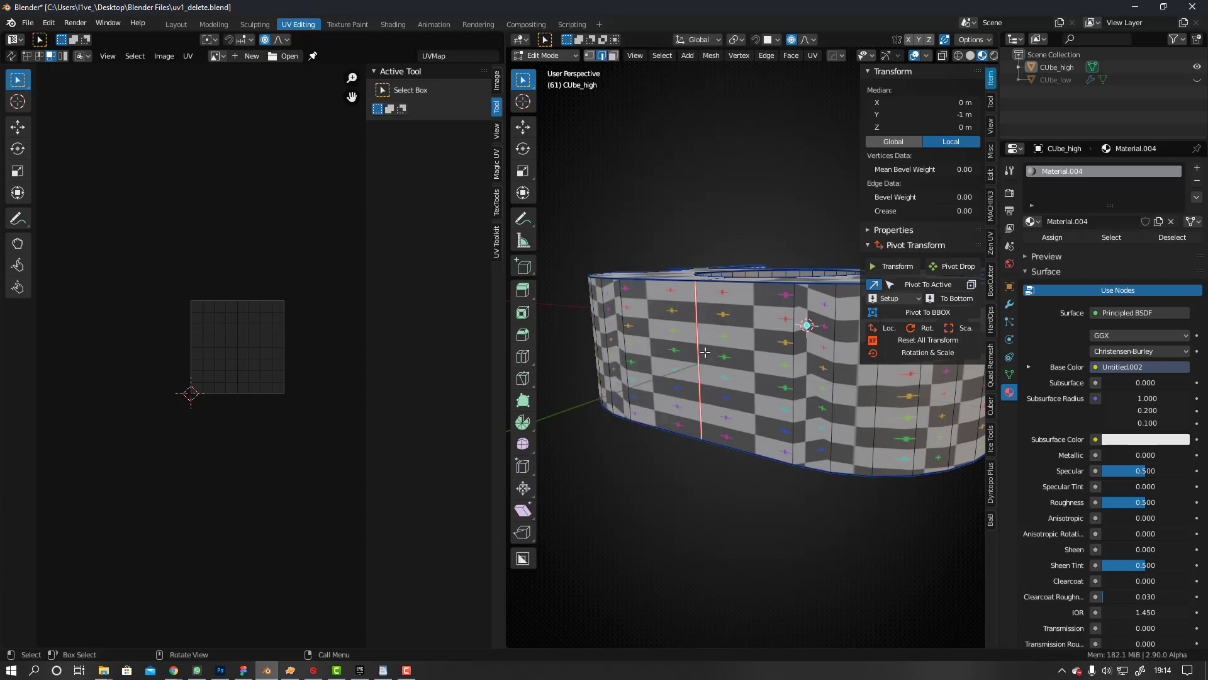
{"action": "key", "text": "alt+a"}
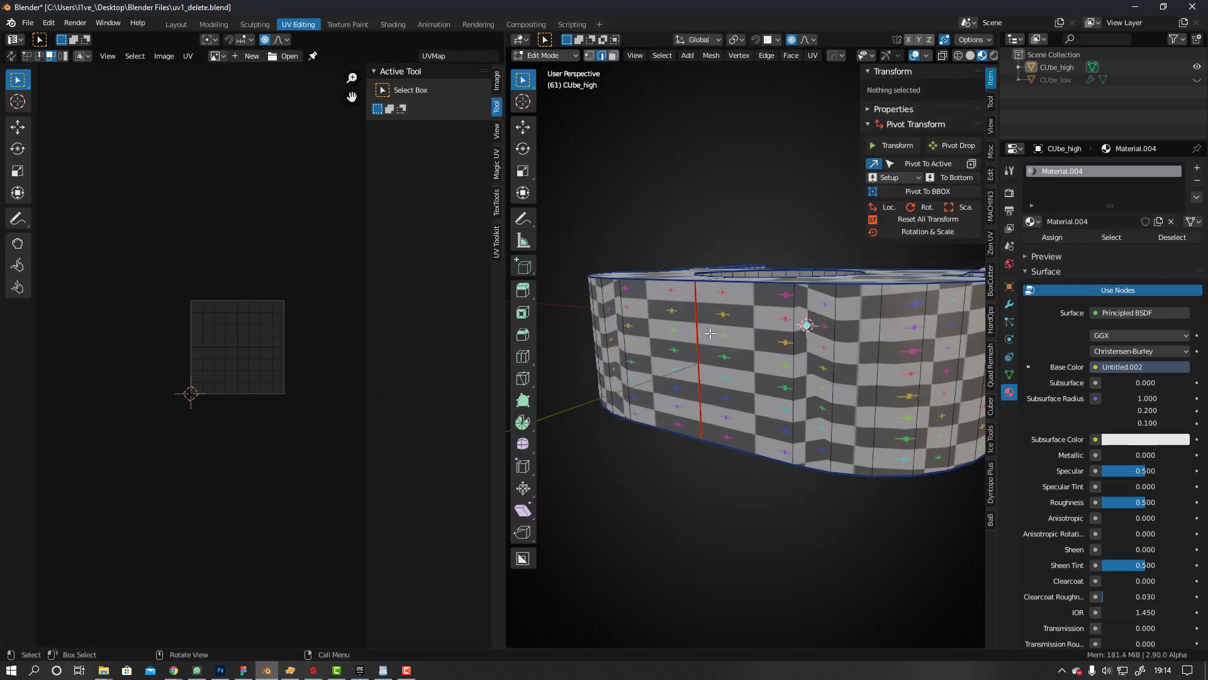
- Select the whole mesh, turn on UV sync selection and unwrap it
{"action": "key", "text": "a"}
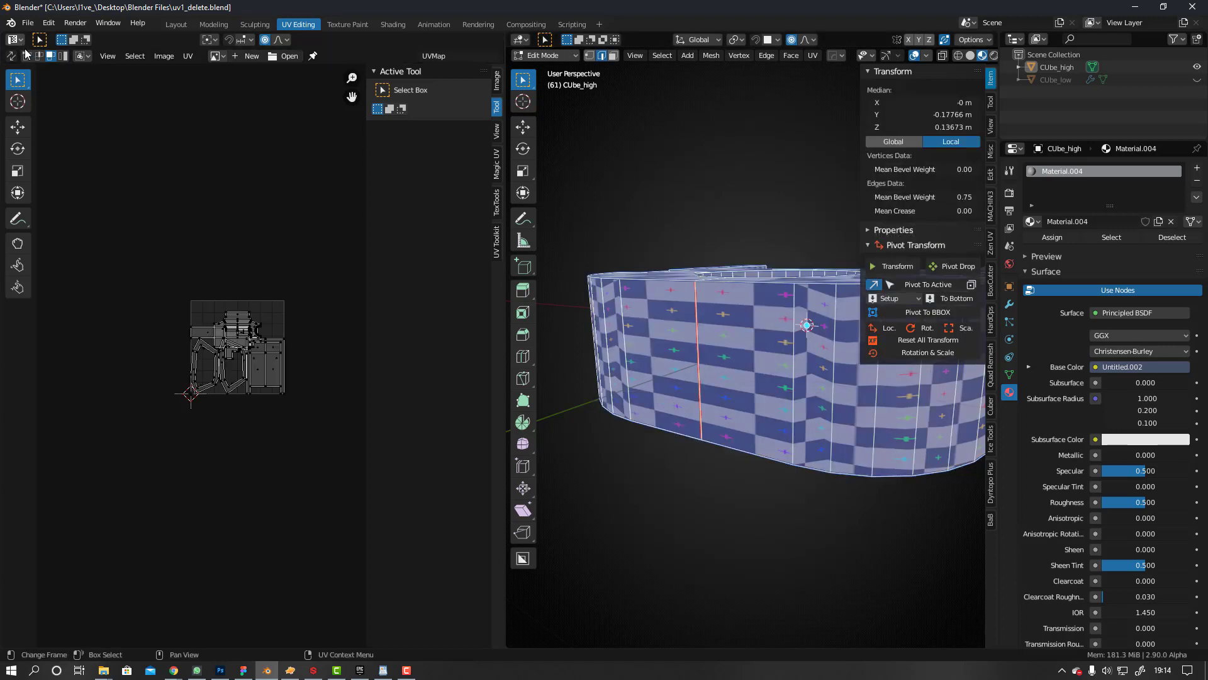
{"action": "left_click", "coordinate": [10, 56]}
{"action": "scroll", "coordinate": [236, 349], "scroll_direction": "up", "scroll_amount": 4}
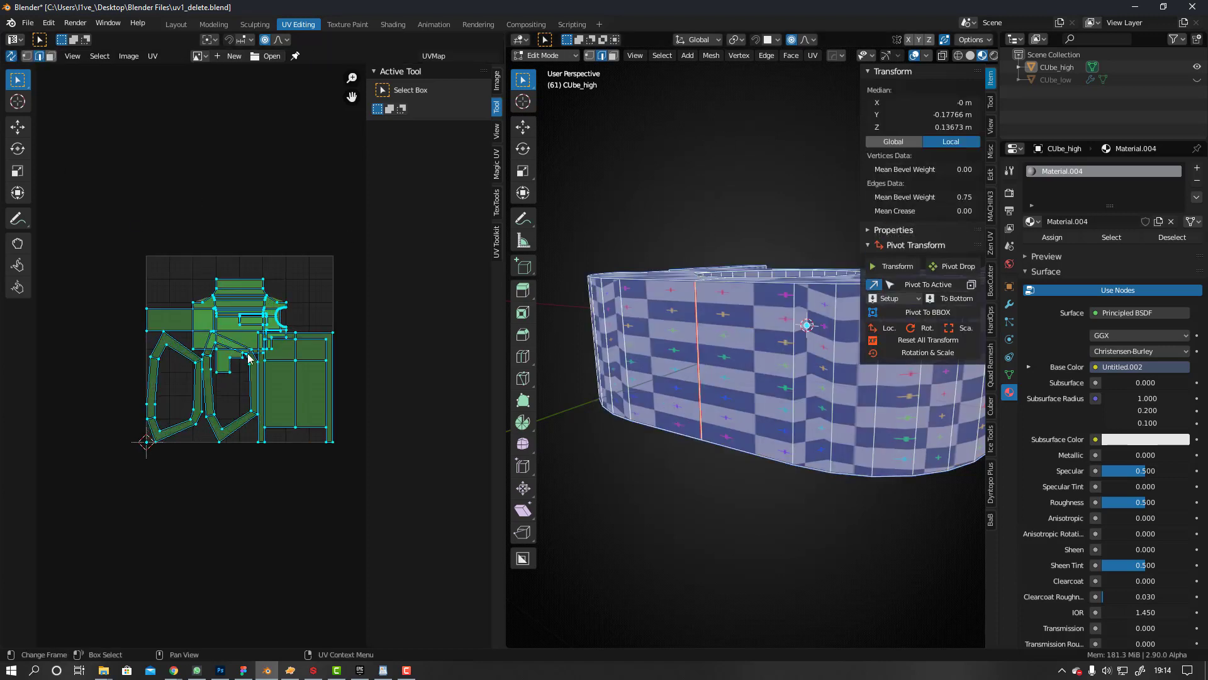
{"action": "key", "text": "u"}
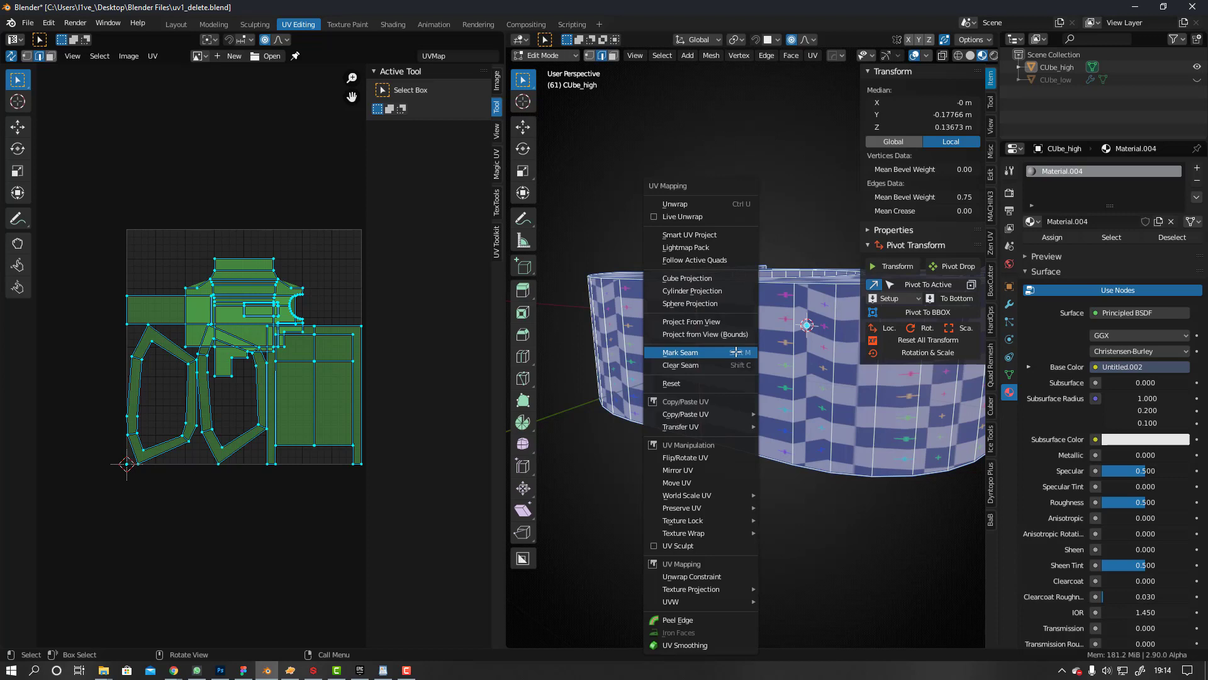
{"action": "left_click", "coordinate": [689, 209]}
{"action": "middle_click_drag", "start_coordinate": [753, 342], "coordinate": [741, 388]}
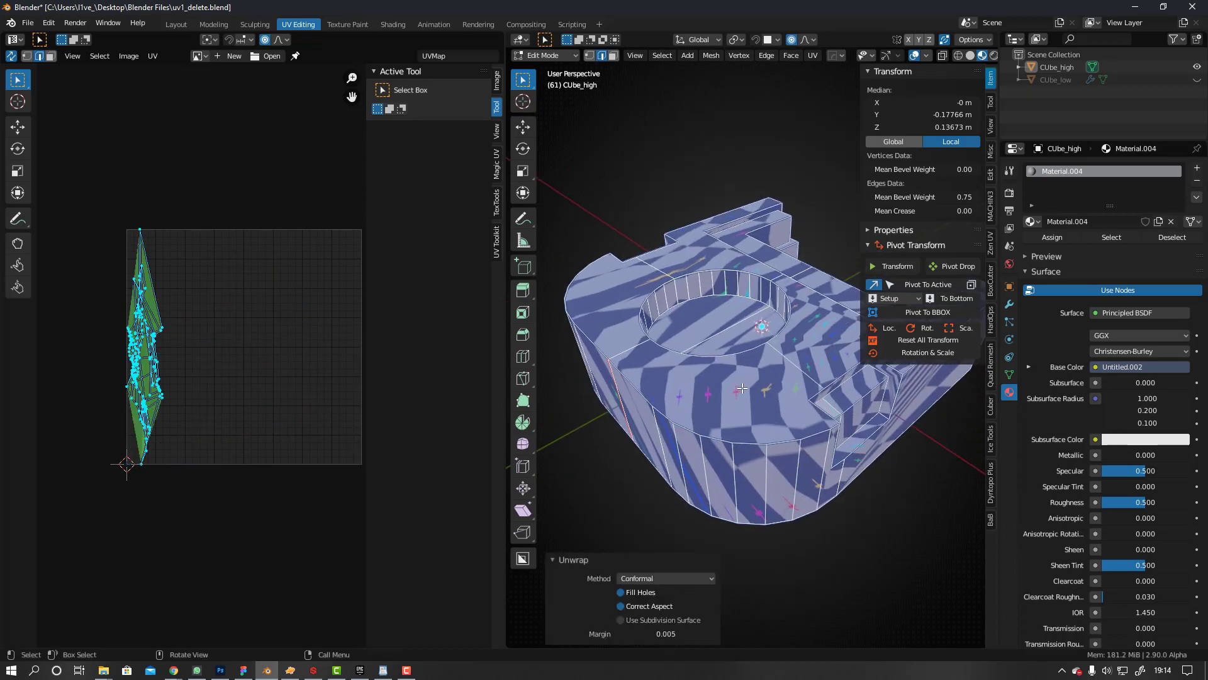
- Select all sharp edges of CUbe_high with a 30° sharpness and mark them as seams
{"action": "left_click", "coordinate": [760, 440], "text": "alt"}
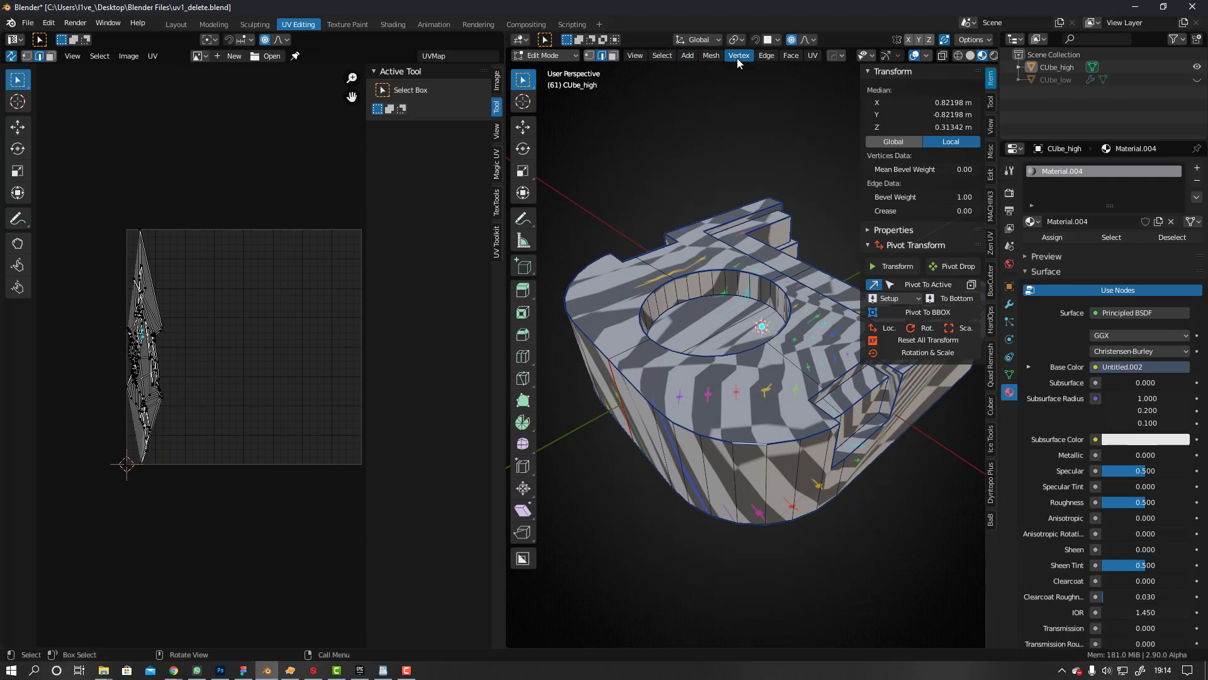
{"action": "left_click", "coordinate": [767, 57]}
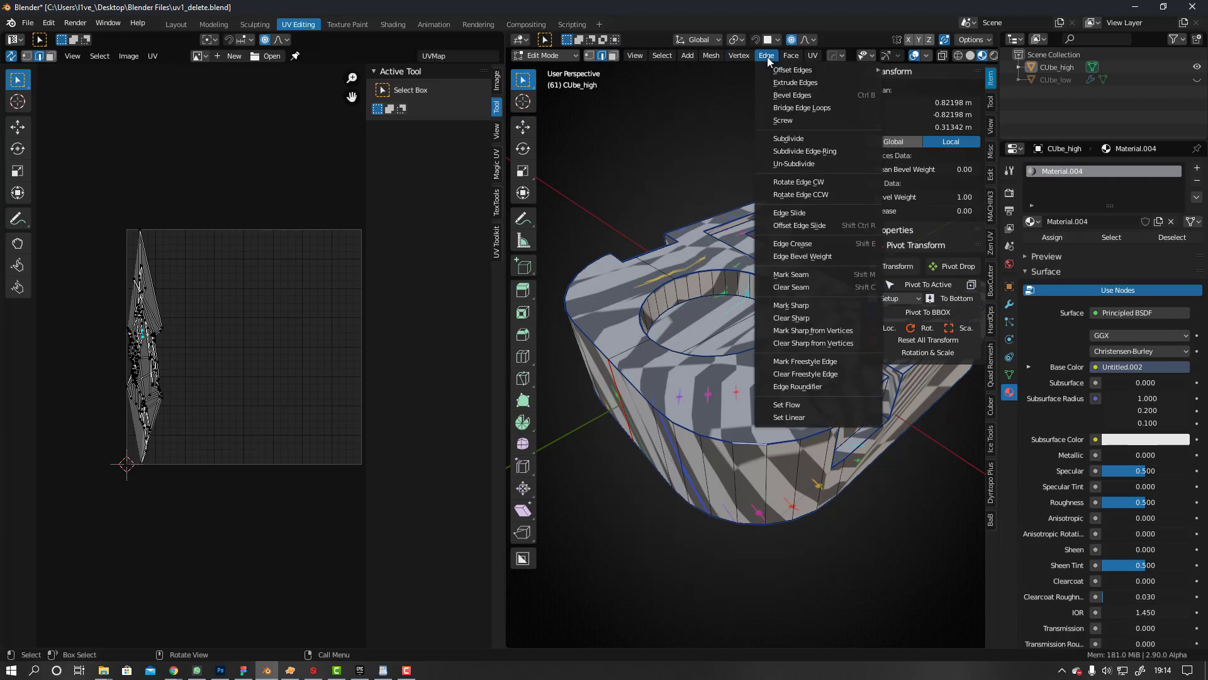
{"action": "mouse_move", "coordinate": [662, 55]}
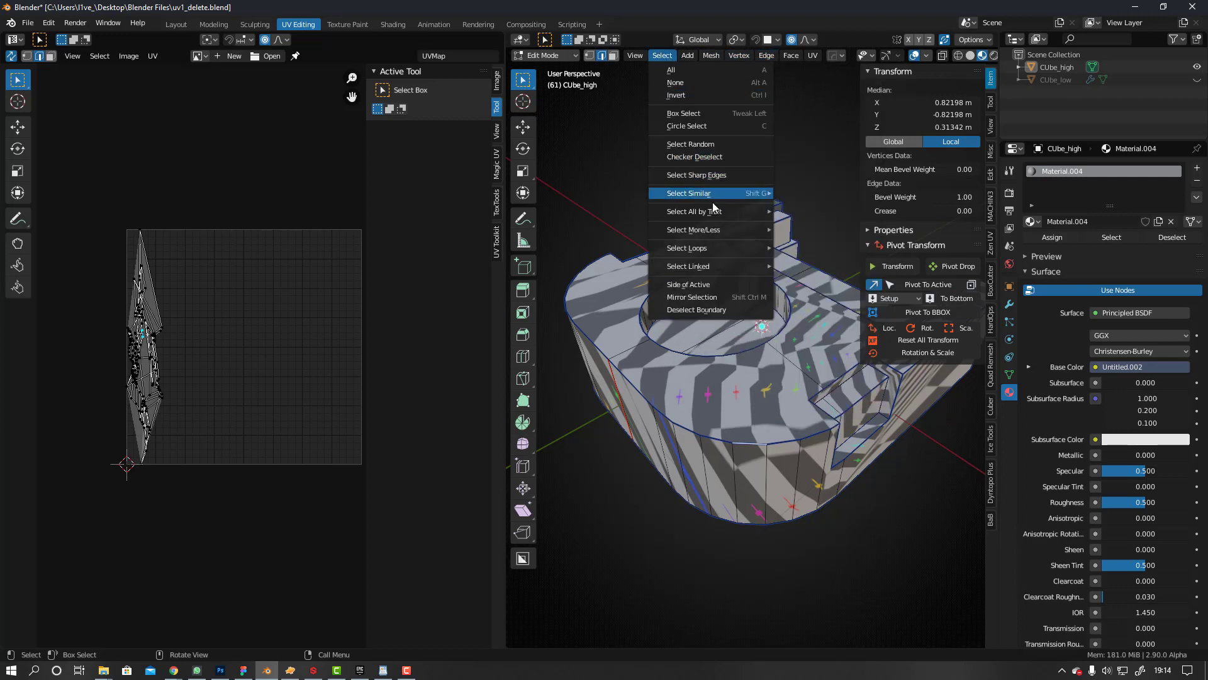
{"action": "left_click", "coordinate": [715, 176]}
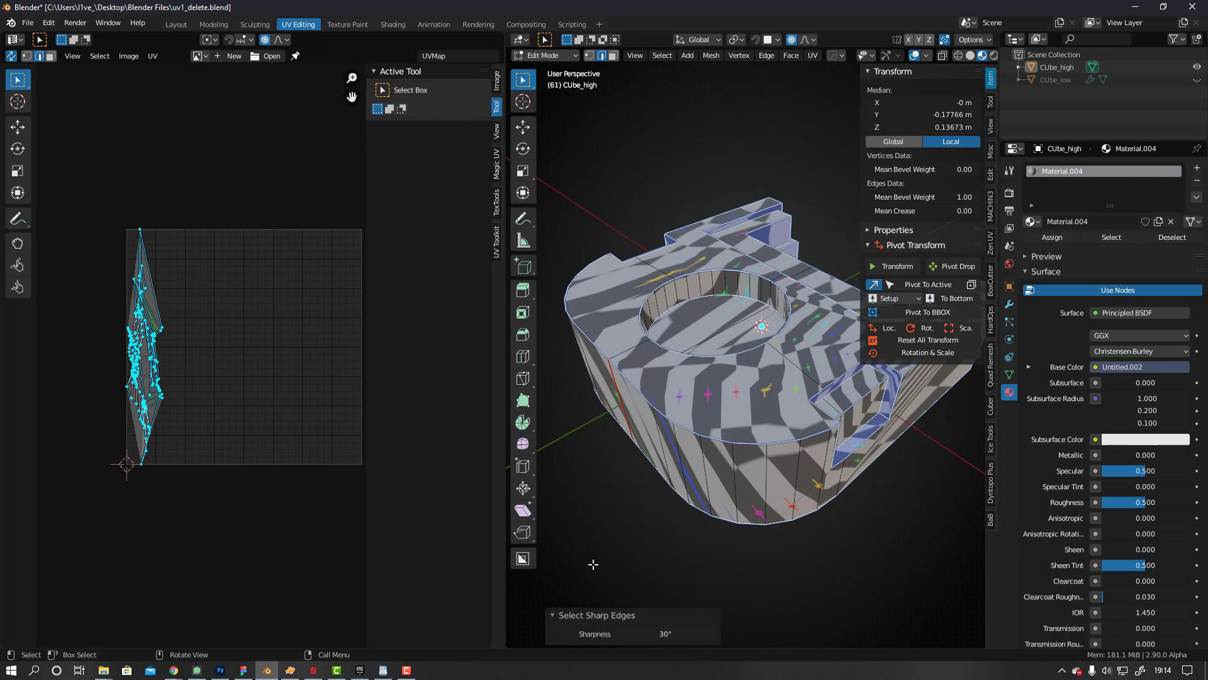
{"action": "right_click", "coordinate": [708, 437]}
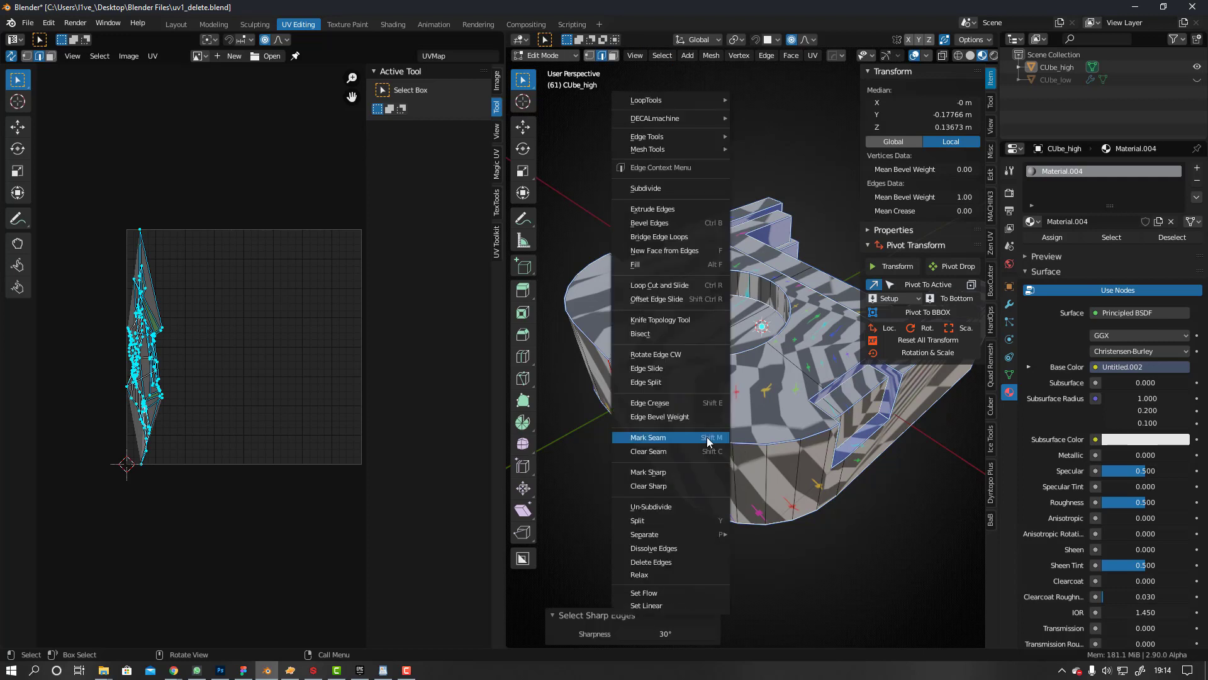
{"action": "left_click", "coordinate": [707, 437]}
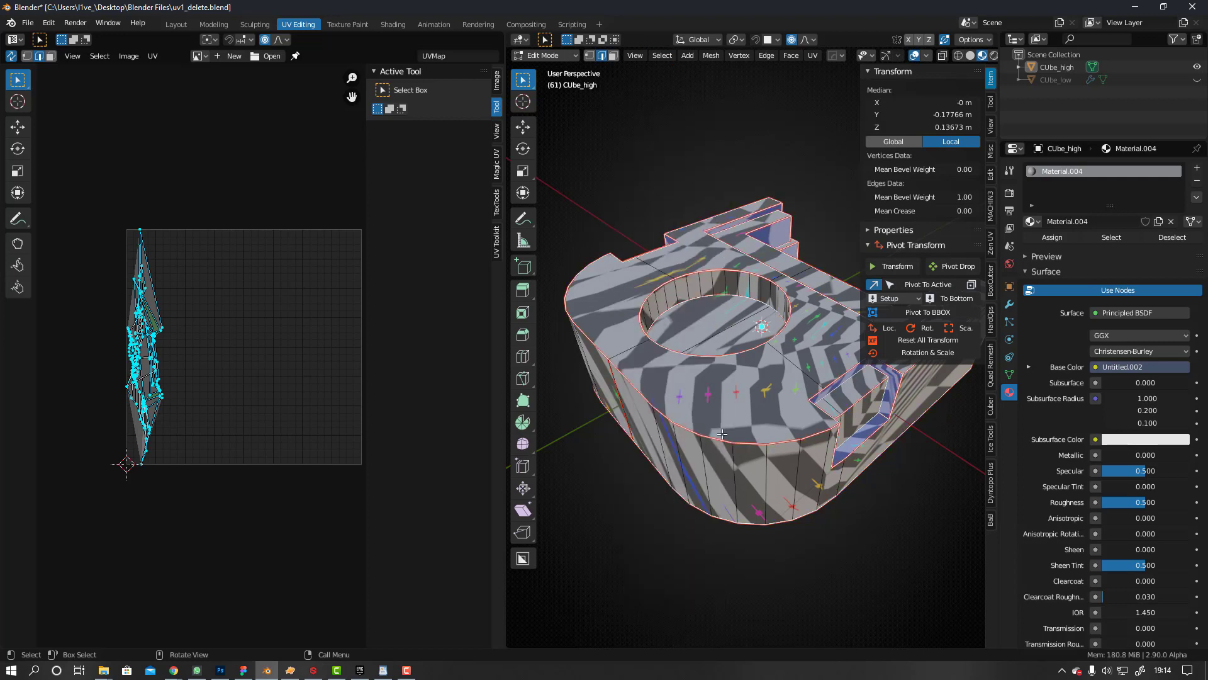
- Select the entire mesh and unwrap it along the seams on its sharp edges
{"action": "key", "text": "a"}
{"action": "key", "text": "a"}
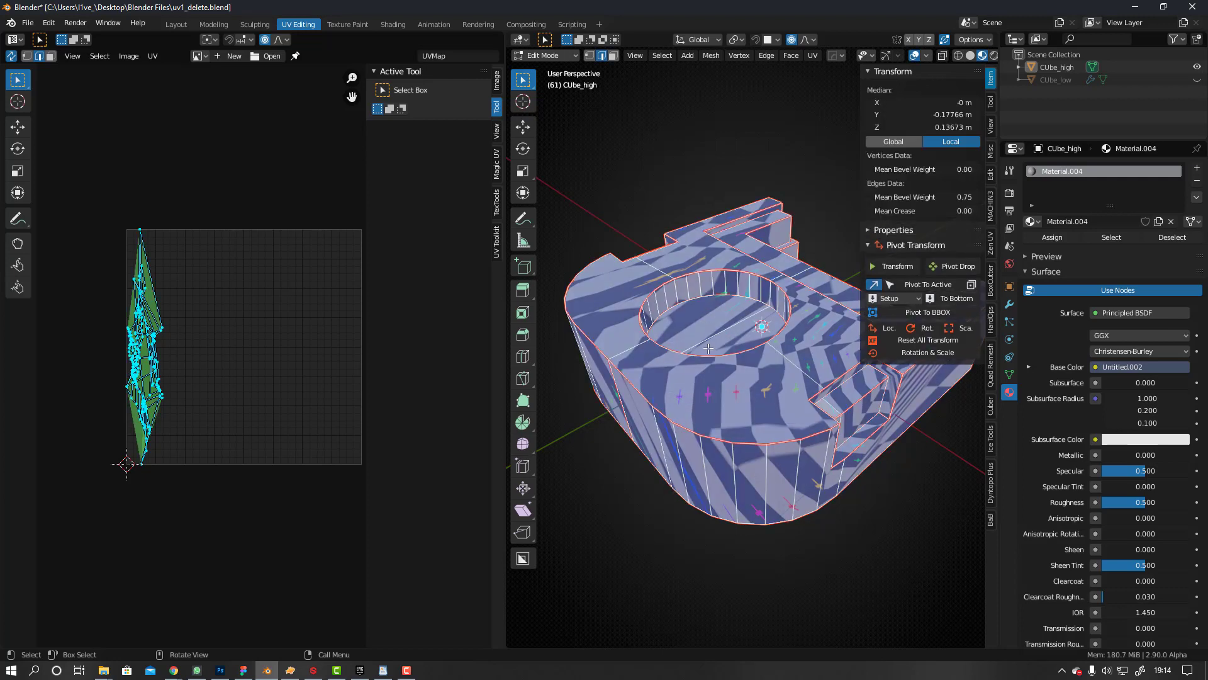
{"action": "key", "text": "u"}
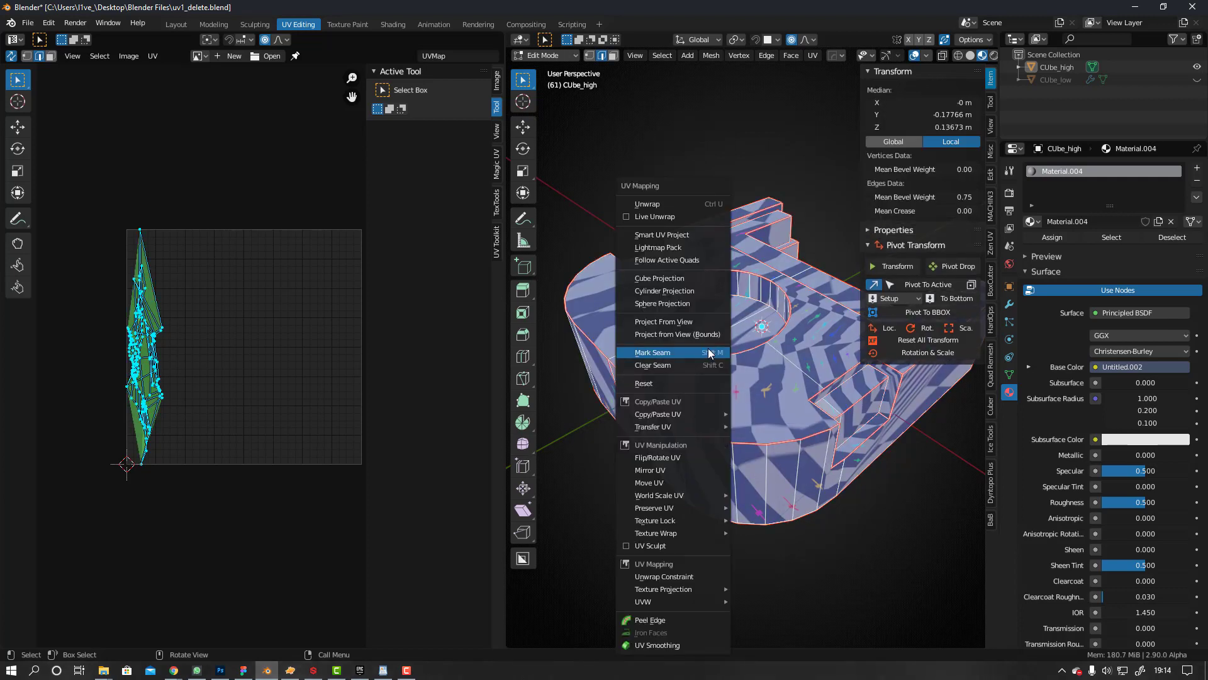
{"action": "left_click", "coordinate": [654, 204]}
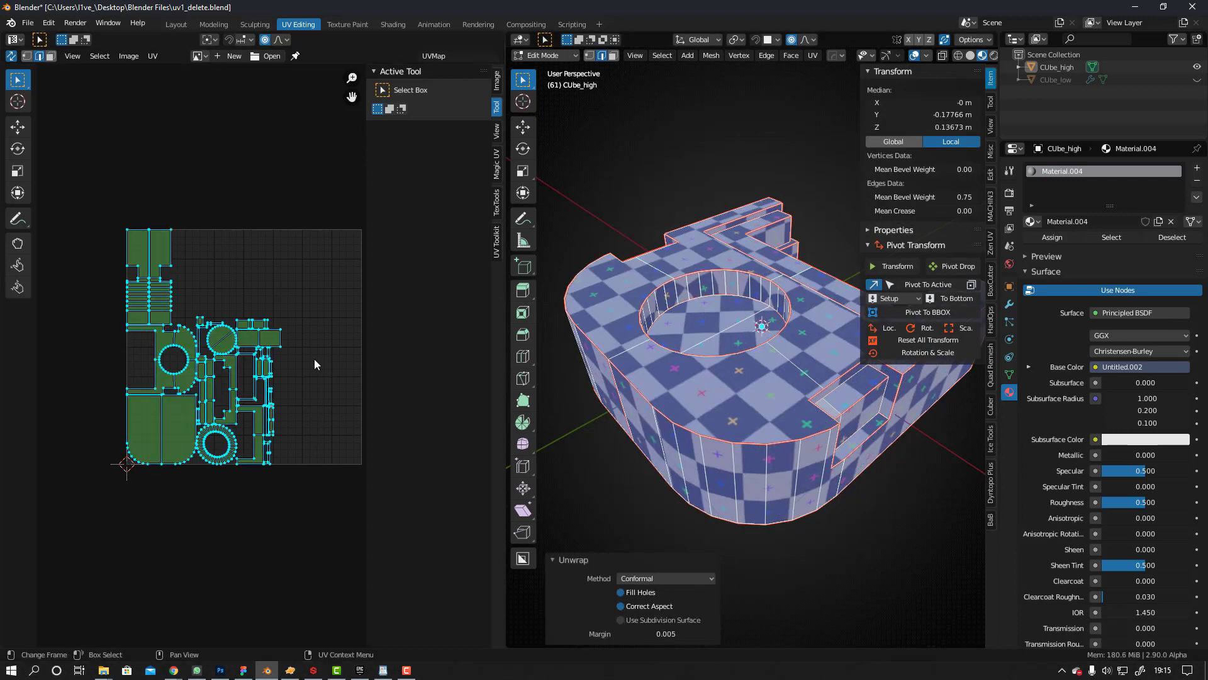
- Mark one vertical edge on the inner wall of the circular recess as a seam
{"action": "middle_click_drag", "start_coordinate": [755, 430], "coordinate": [762, 309]}
{"action": "key", "text": "j"}
{"action": "left_click", "coordinate": [925, 490]}
{"action": "middle_click_drag", "start_coordinate": [901, 361], "coordinate": [697, 374]}
{"action": "middle_click_drag", "start_coordinate": [833, 365], "coordinate": [771, 356]}
{"action": "scroll", "coordinate": [808, 286], "scroll_direction": "up", "scroll_amount": 4}
{"action": "left_click", "coordinate": [767, 345]}
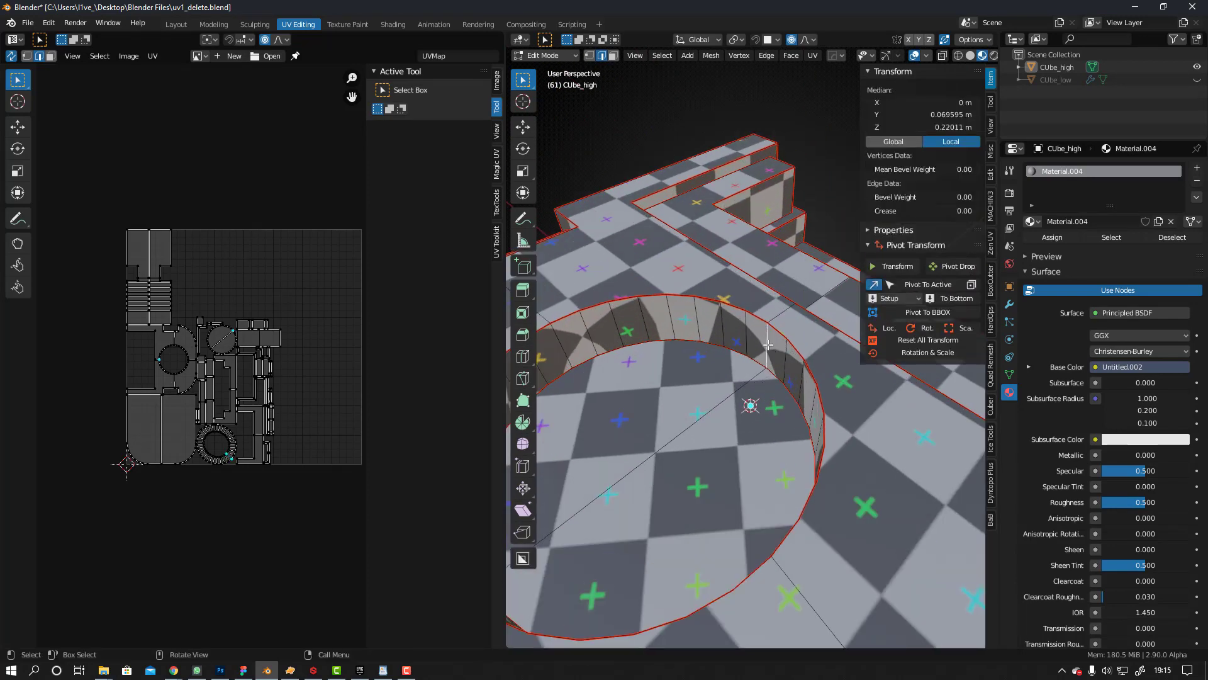
{"action": "right_click", "coordinate": [768, 345]}
{"action": "left_click", "coordinate": [767, 348]}
- In face select mode, select the face loop around the circular recess's inner wall and unwrap it into a straight strip
{"action": "key", "text": "Tab"}
{"action": "left_click", "coordinate": [788, 346]}
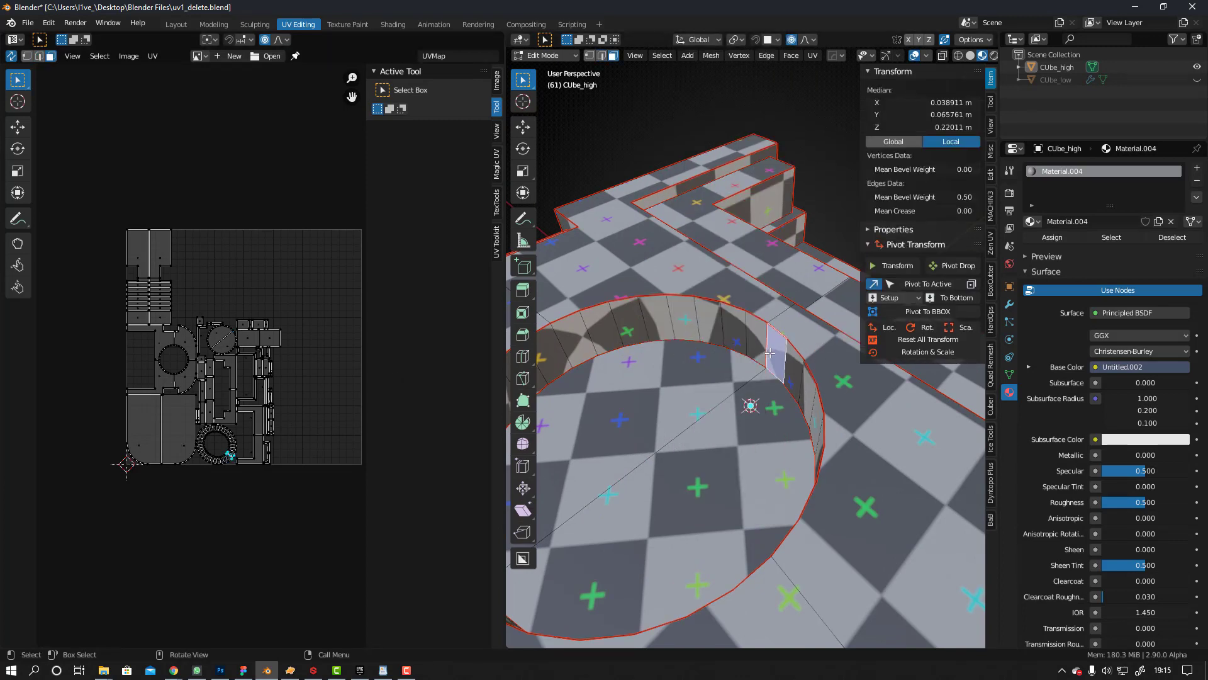
{"action": "left_click", "coordinate": [778, 357]}
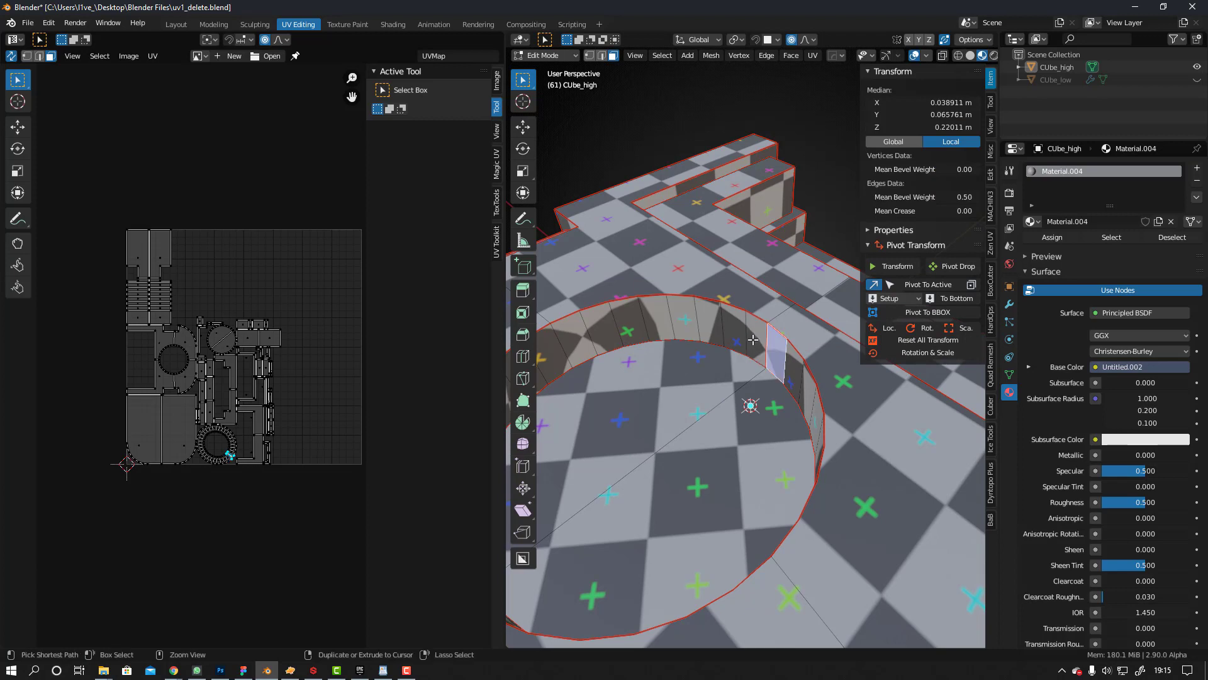
{"action": "left_click", "coordinate": [777, 358], "text": "ctrl"}
{"action": "left_click", "coordinate": [724, 325], "text": "alt"}
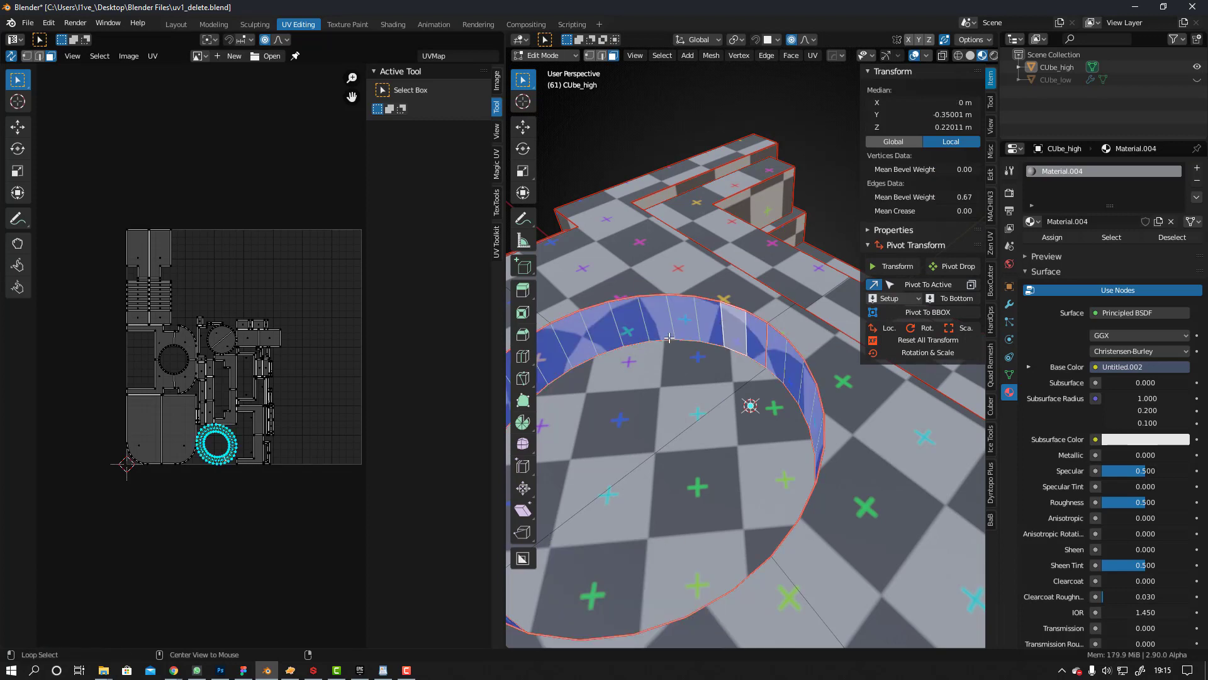
{"action": "scroll", "coordinate": [197, 448], "scroll_direction": "up", "scroll_amount": 5}
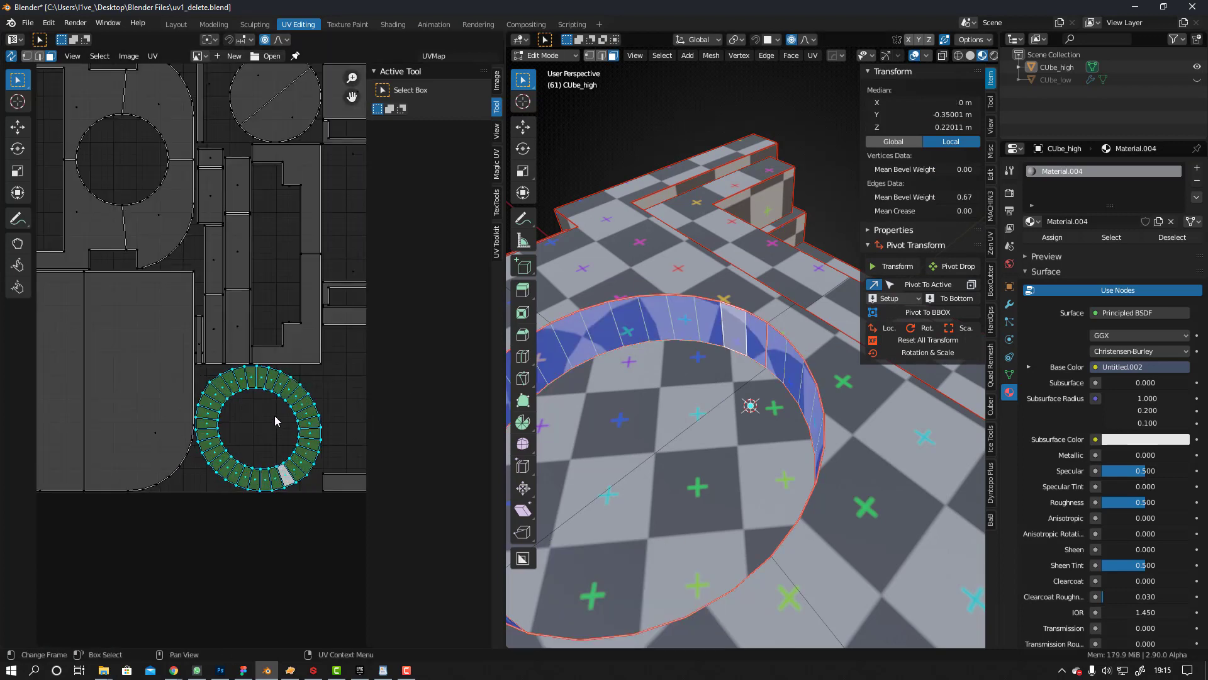
{"action": "key", "text": "u"}
{"action": "scroll", "coordinate": [363, 312], "scroll_direction": "down", "scroll_amount": 5}
{"action": "middle_click_drag", "start_coordinate": [317, 275], "coordinate": [242, 299], "text": "shift"}
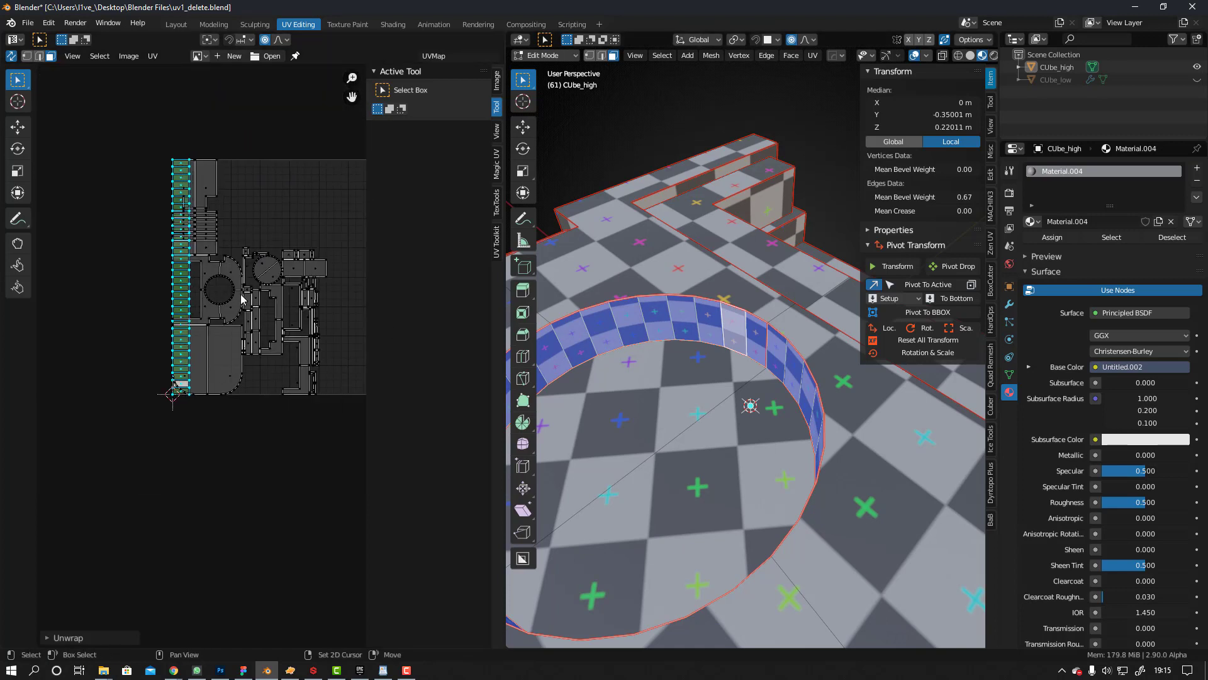
{"action": "middle_click_drag", "start_coordinate": [260, 211], "coordinate": [201, 226], "text": "shift"}
- Select all UV islands, pack them with Pack Islands and clear the selection
{"action": "key", "text": "a"}
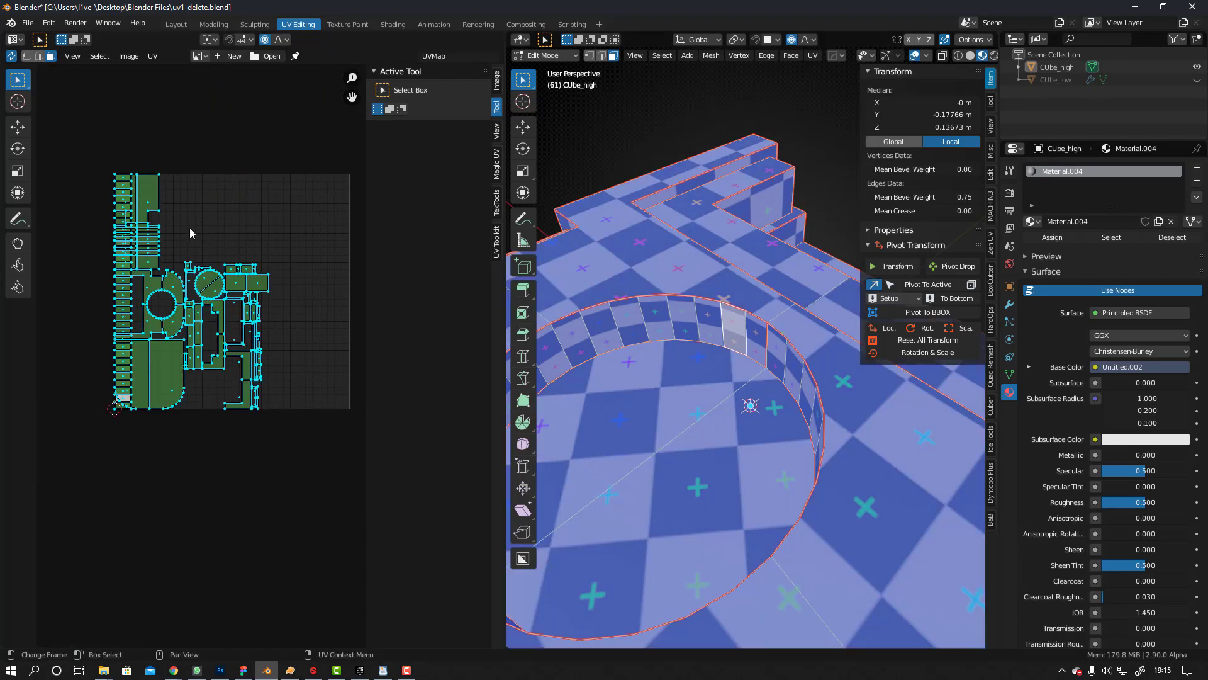
{"action": "left_click", "coordinate": [152, 57]}
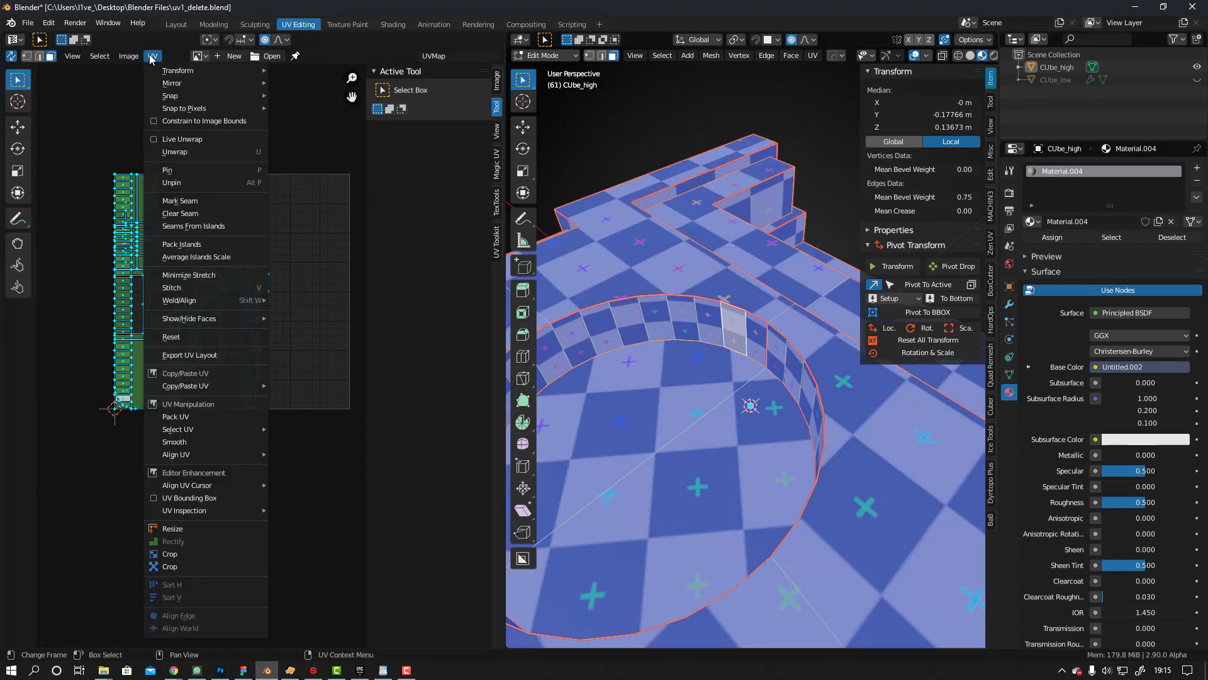
{"action": "left_click", "coordinate": [179, 245]}
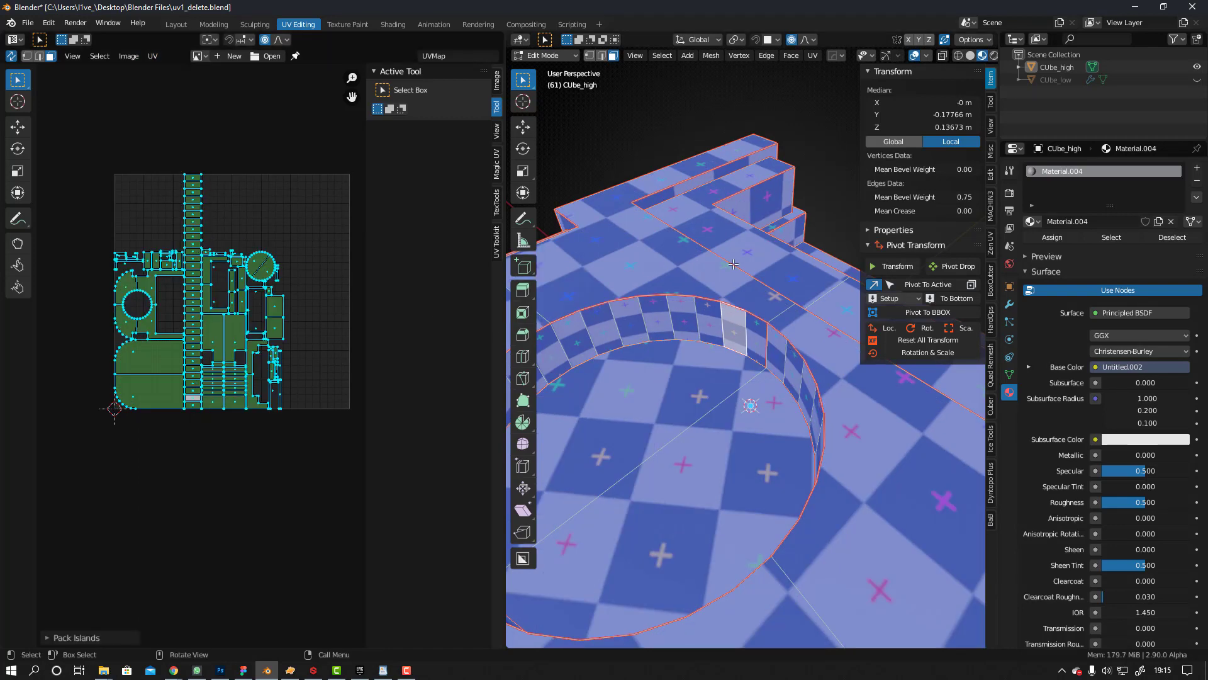
{"action": "middle_click_drag", "start_coordinate": [728, 263], "coordinate": [712, 240]}
{"action": "left_click", "coordinate": [695, 213]}
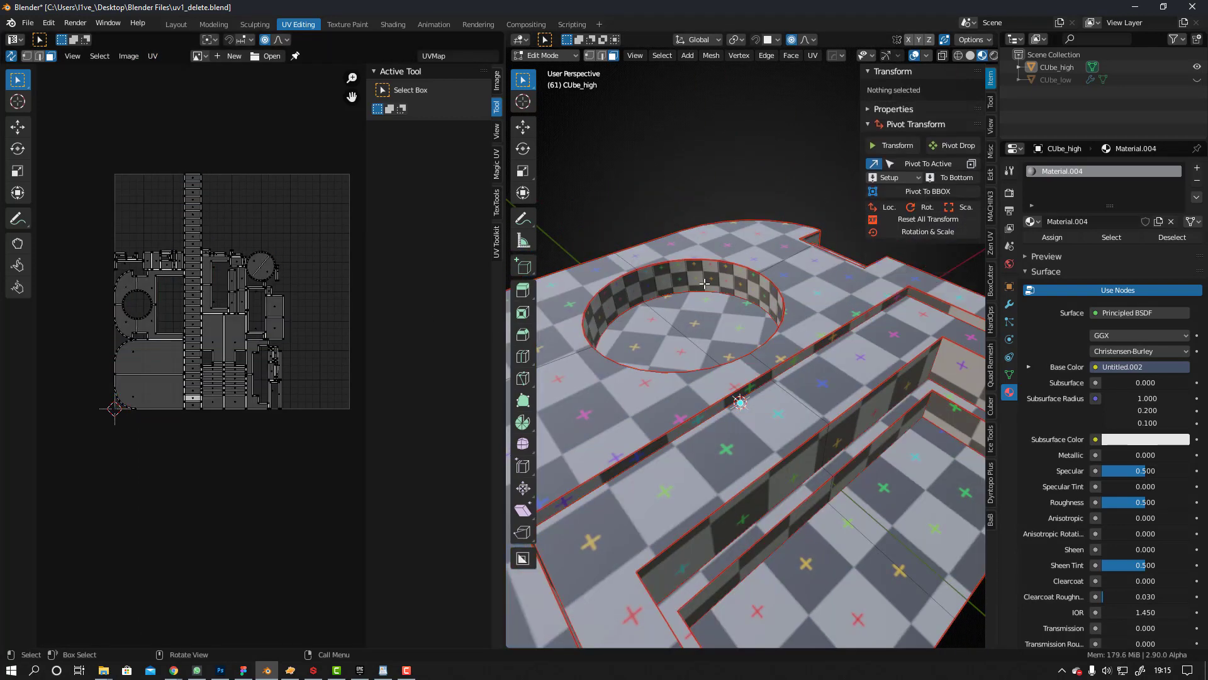
- Return CUbe_high to object mode and view the whole model in the Layout workspace
{"action": "scroll", "coordinate": [704, 284], "scroll_direction": "down", "scroll_amount": 3}
{"action": "mouse_move", "coordinate": [704, 284]}
{"action": "middle_mouse_down"}
{"action": "mouse_move", "coordinate": [734, 296]}
{"action": "mouse_move", "coordinate": [724, 277]}
{"action": "middle_mouse_up"}
{"action": "key", "text": "ctrl+Tab"}
{"action": "left_click", "coordinate": [724, 259]}
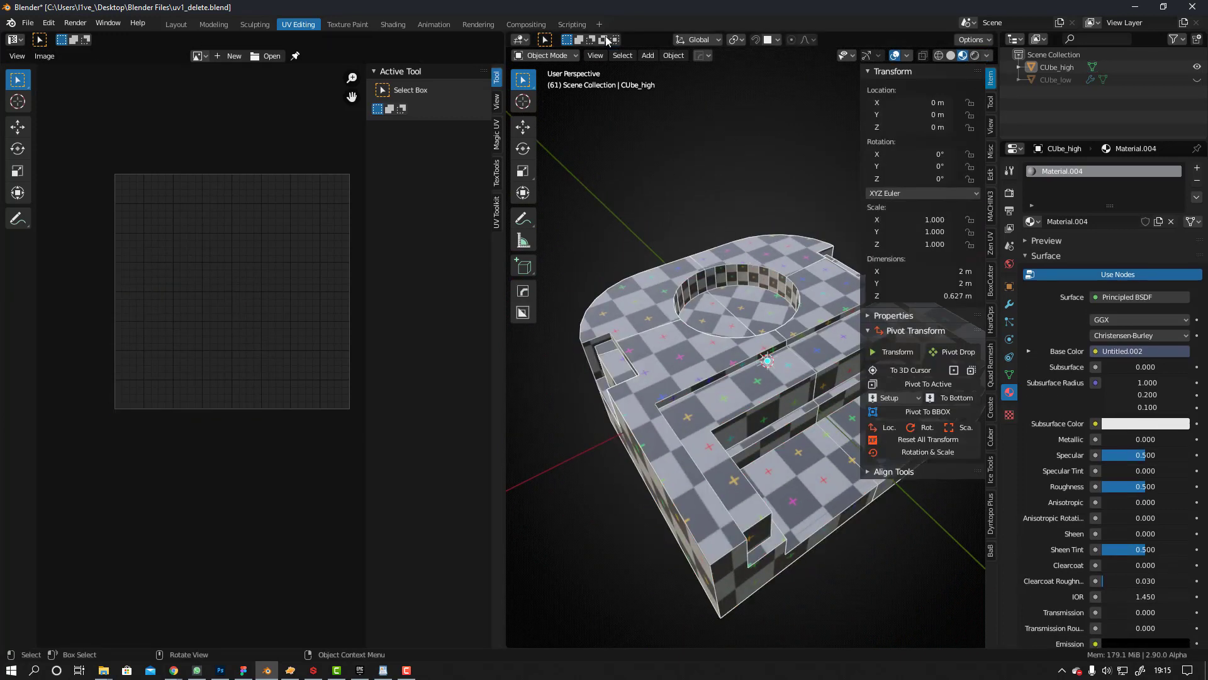
{"action": "left_click", "coordinate": [176, 24]}
{"action": "scroll", "coordinate": [623, 258], "scroll_direction": "down", "scroll_amount": 4}
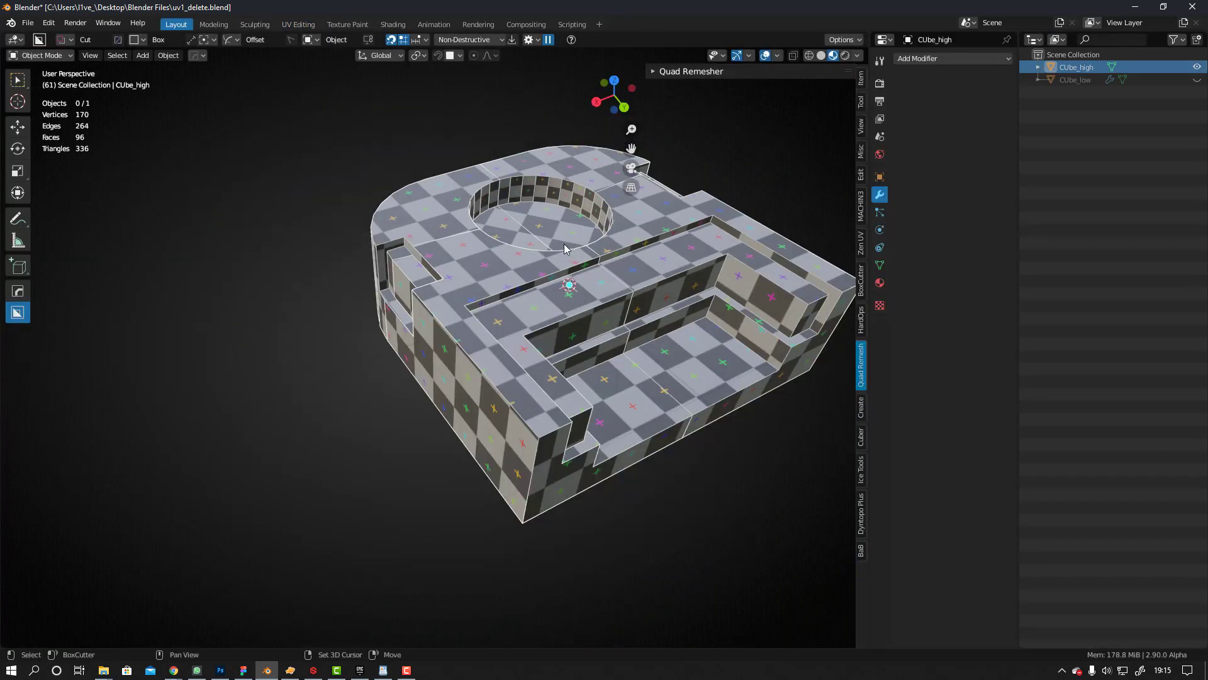
{"action": "middle_click_drag", "start_coordinate": [441, 275], "coordinate": [475, 255]}
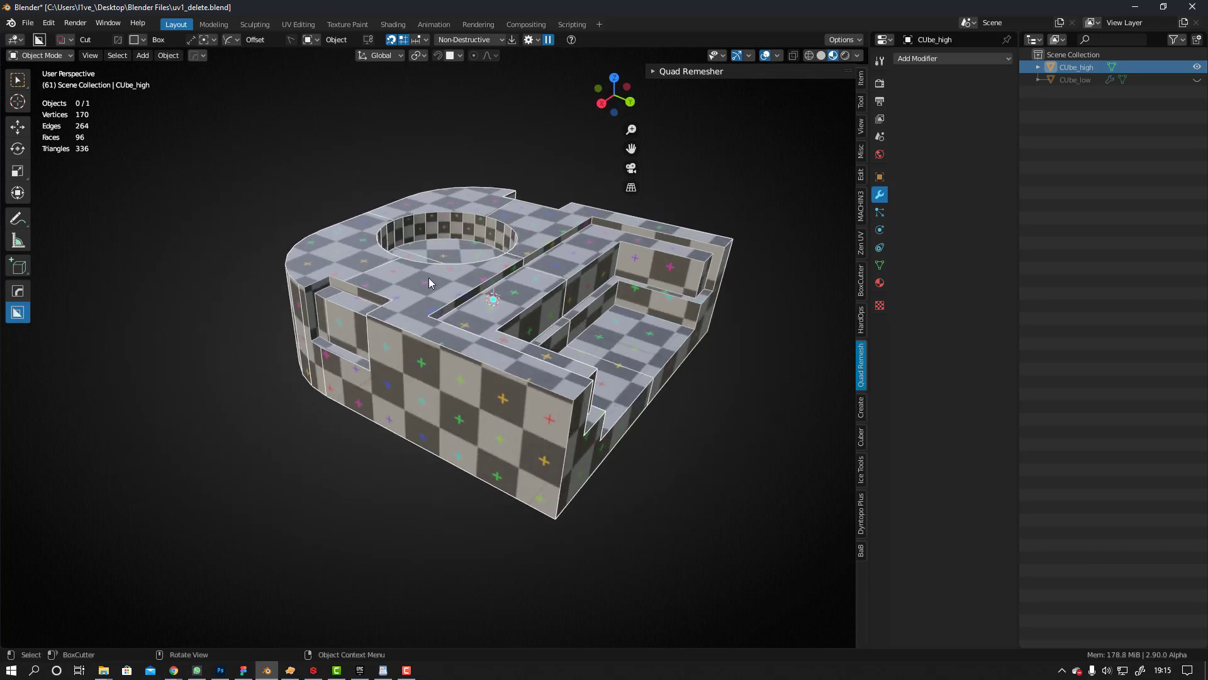
- Select CUbe_high and start an FBX export limited to selected objects
{"action": "left_click", "coordinate": [429, 278]}
{"action": "left_click", "coordinate": [28, 23]}
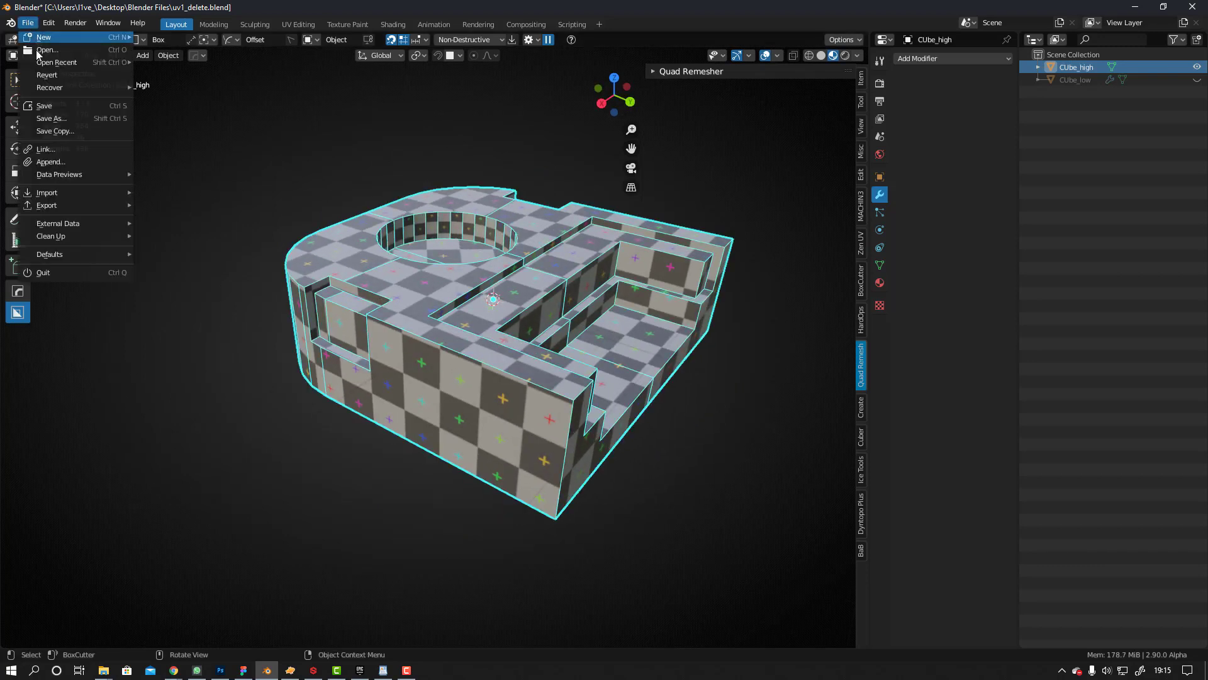
{"action": "mouse_move", "coordinate": [61, 206]}
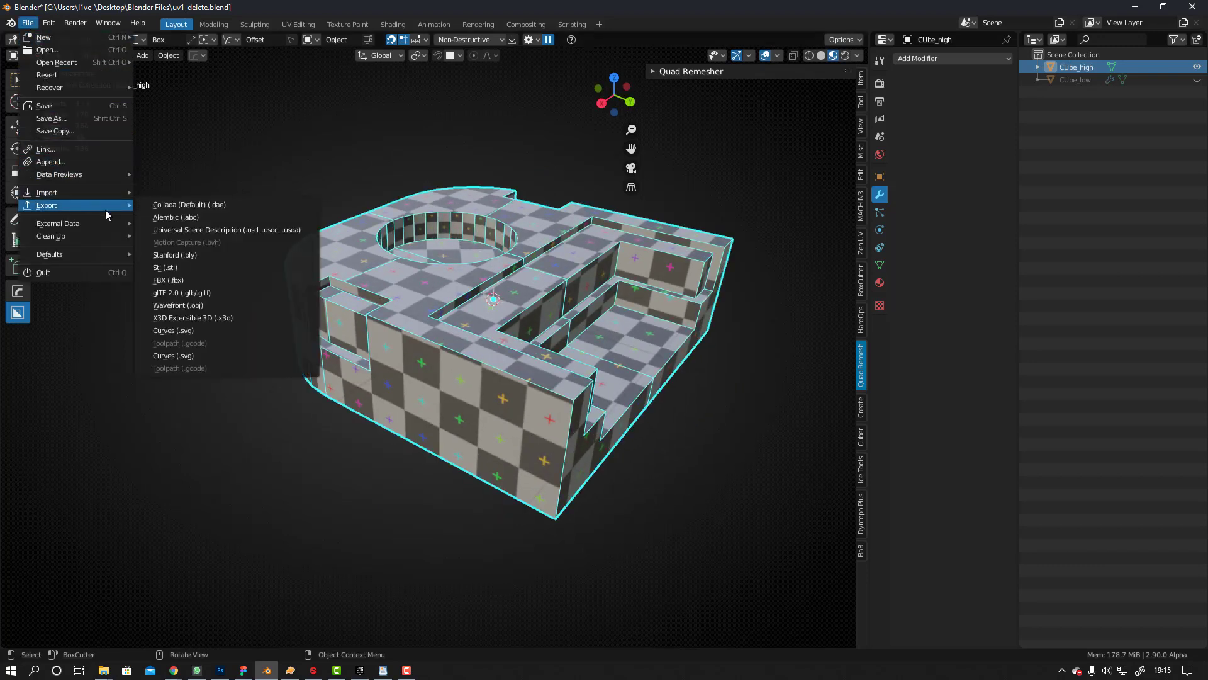
{"action": "left_click", "coordinate": [177, 280]}
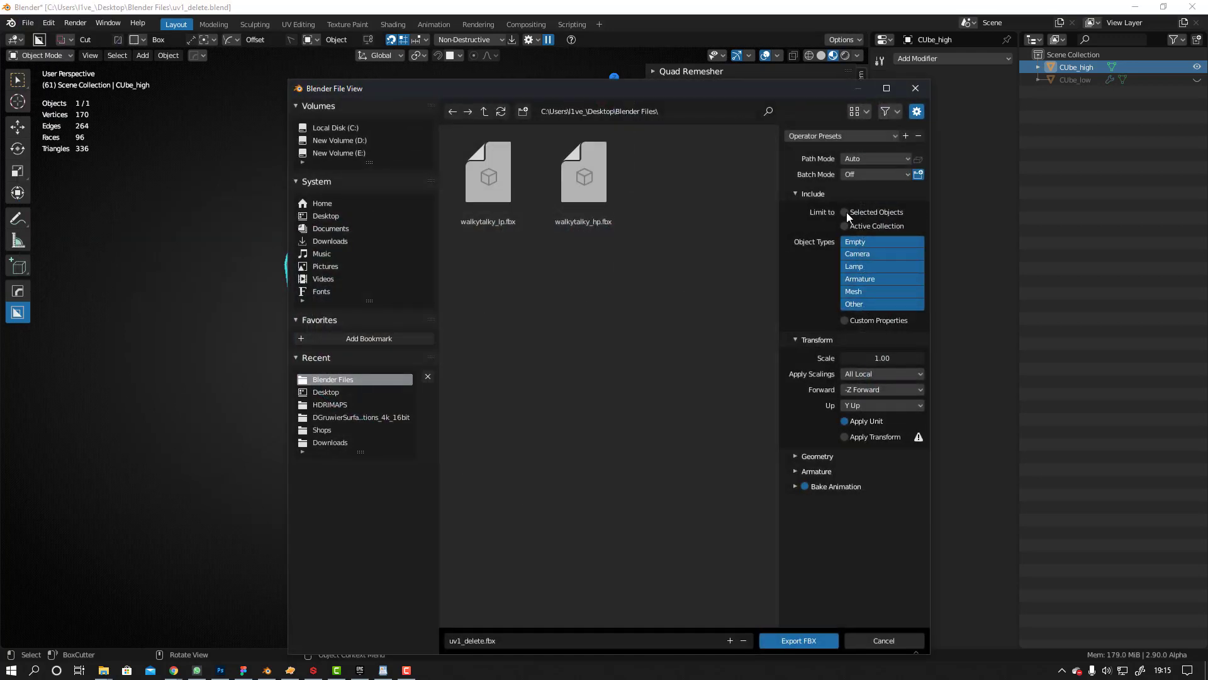
{"action": "left_click", "coordinate": [451, 644]}
{"action": "left_click", "coordinate": [464, 641]}
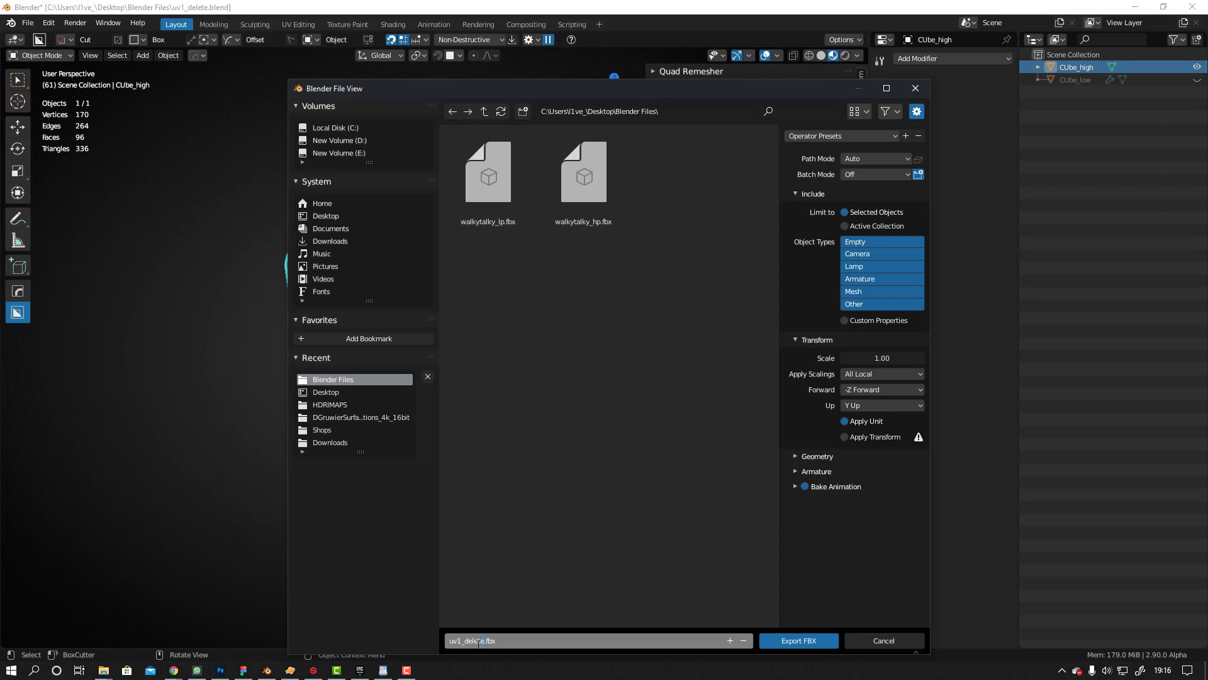
- Export the selected mesh to the Desktop folder as Test_1_lp.fbx
{"action": "left_click_drag", "start_coordinate": [468, 640], "coordinate": [487, 641]}
{"action": "key", "text": "BackSpace"}
{"action": "key", "text": "Return"}
{"action": "key", "text": "BackSpace"}
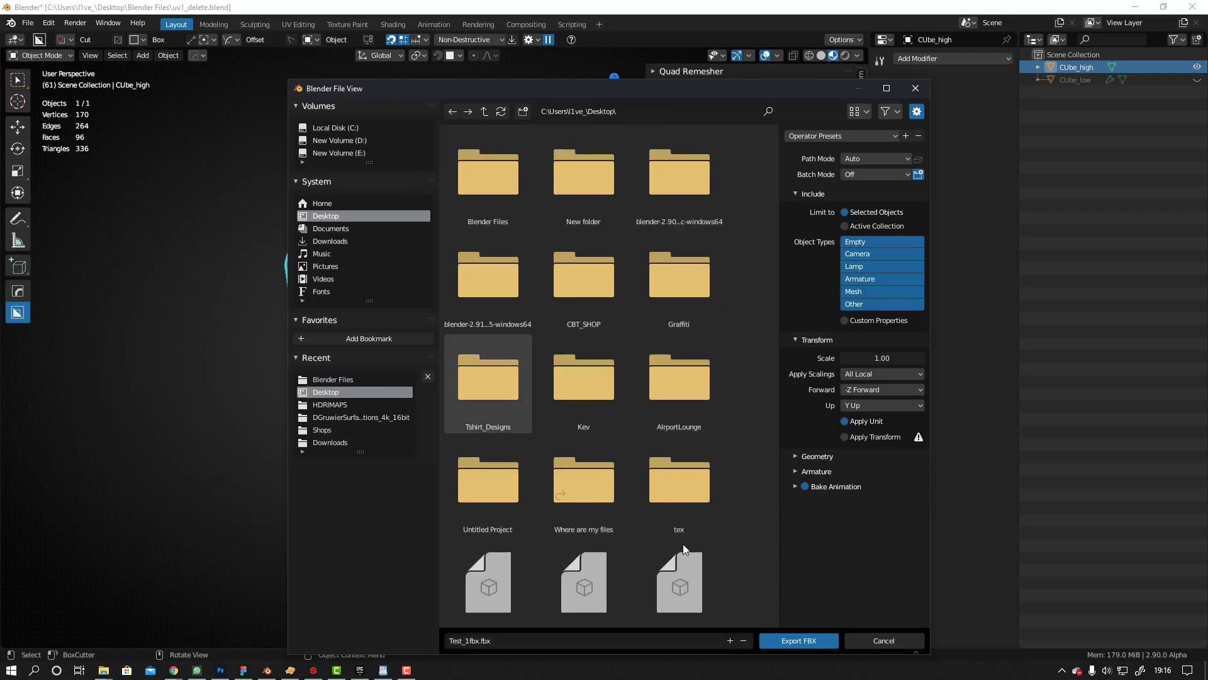
{"action": "left_click", "coordinate": [474, 641]}
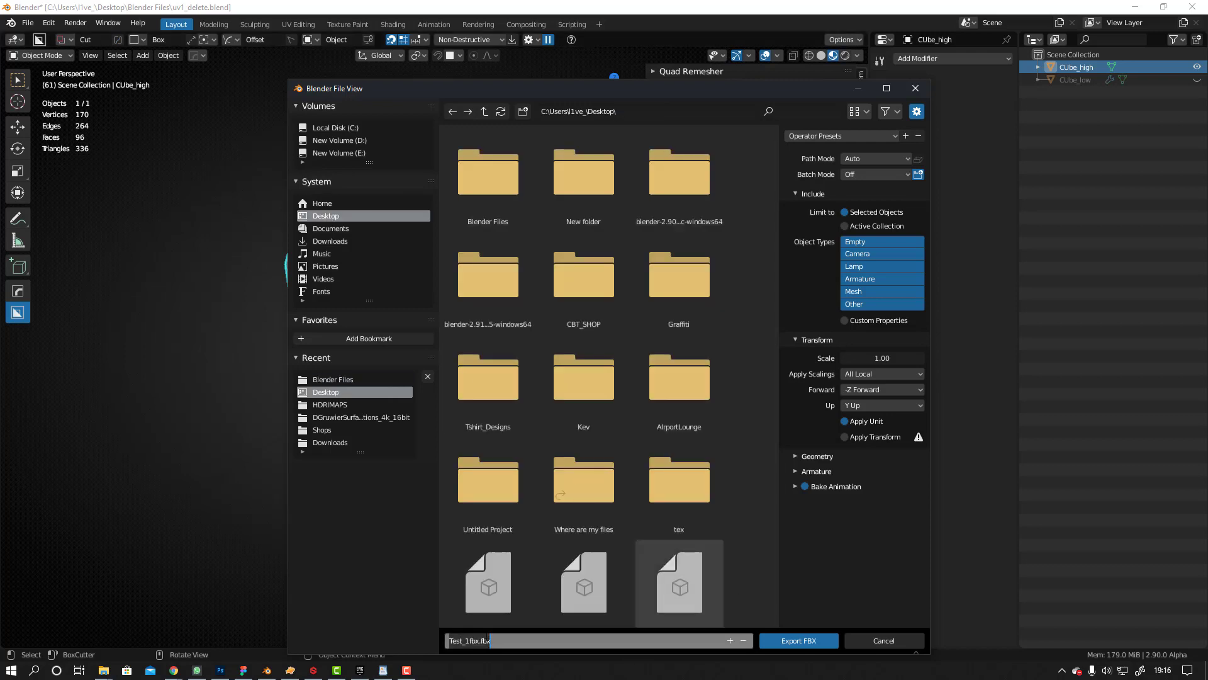
{"action": "type", "text": "Test_1_lp"}
{"action": "left_click", "coordinate": [794, 639]}
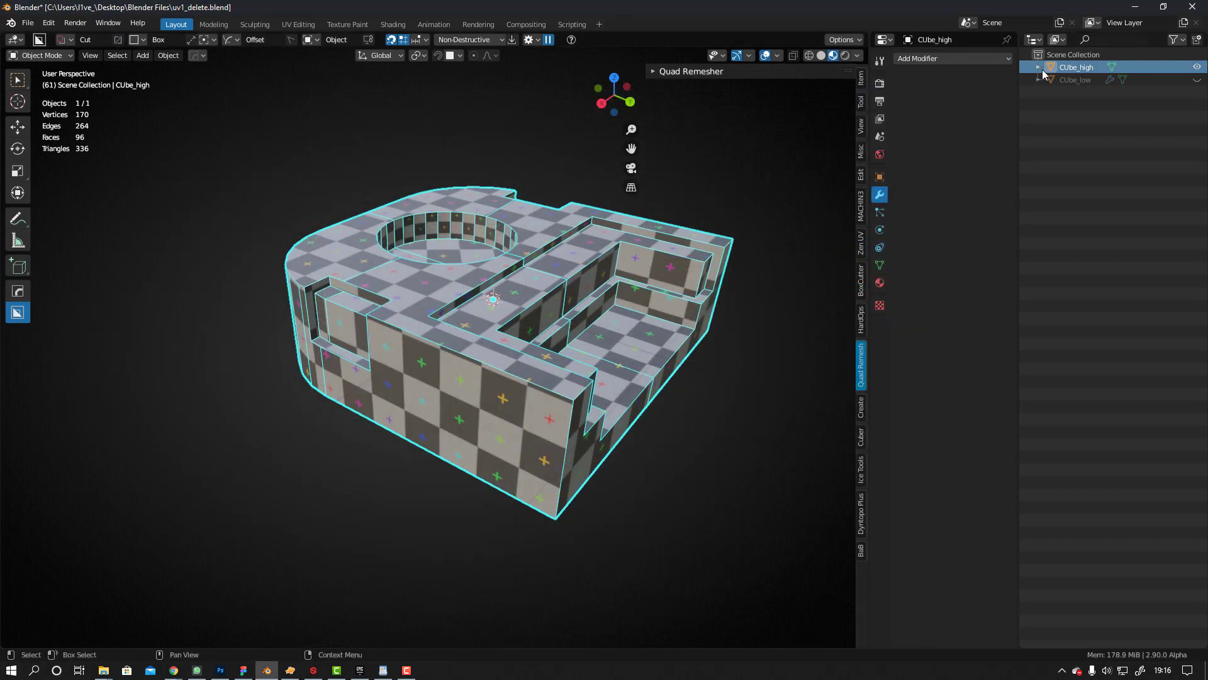
- Hide CUbe_high, then unhide and select the bevelled CUbe_low
{"action": "left_click", "coordinate": [1196, 67]}
{"action": "left_click", "coordinate": [1077, 79]}
{"action": "left_click", "coordinate": [1197, 80]}
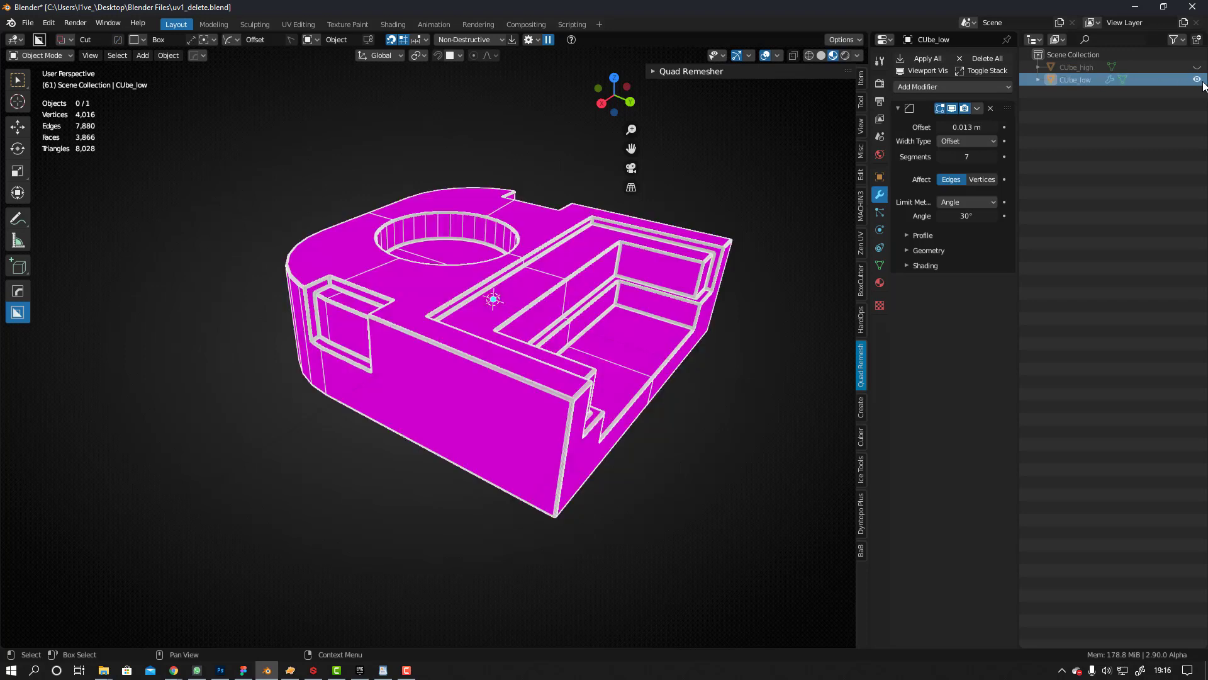
{"action": "left_click", "coordinate": [554, 271]}
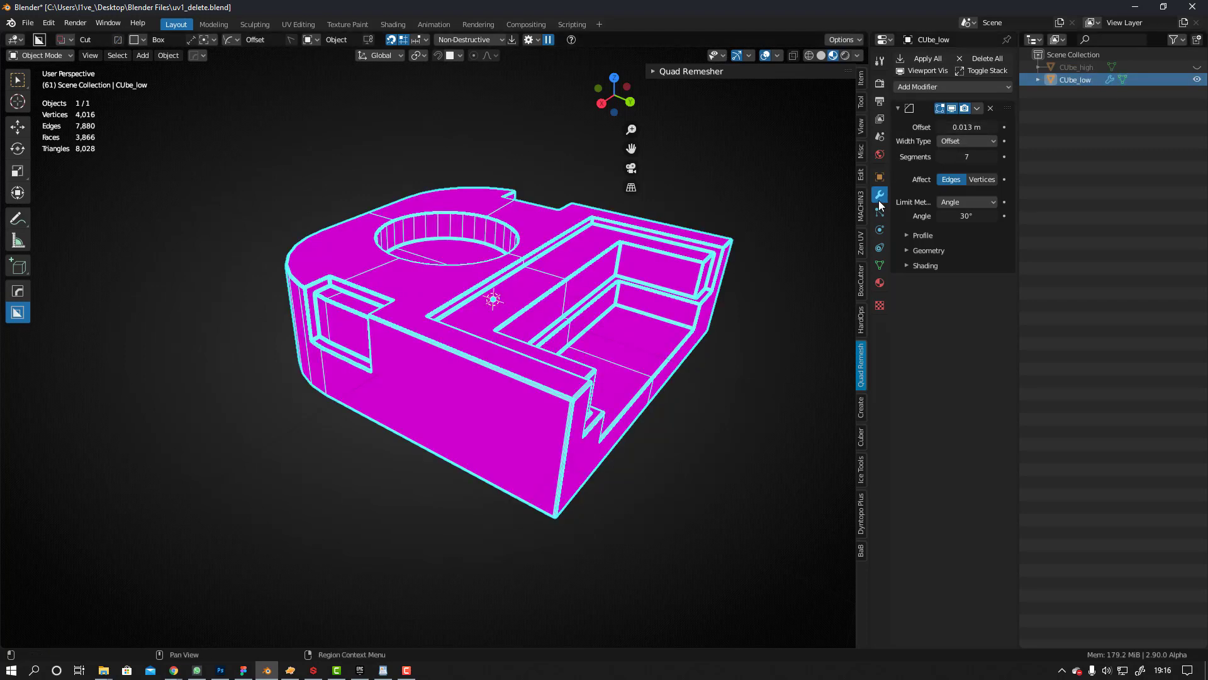
- Remove the material slot from CUbe_low
{"action": "left_click", "coordinate": [881, 283]}
{"action": "left_click", "coordinate": [1007, 70]}
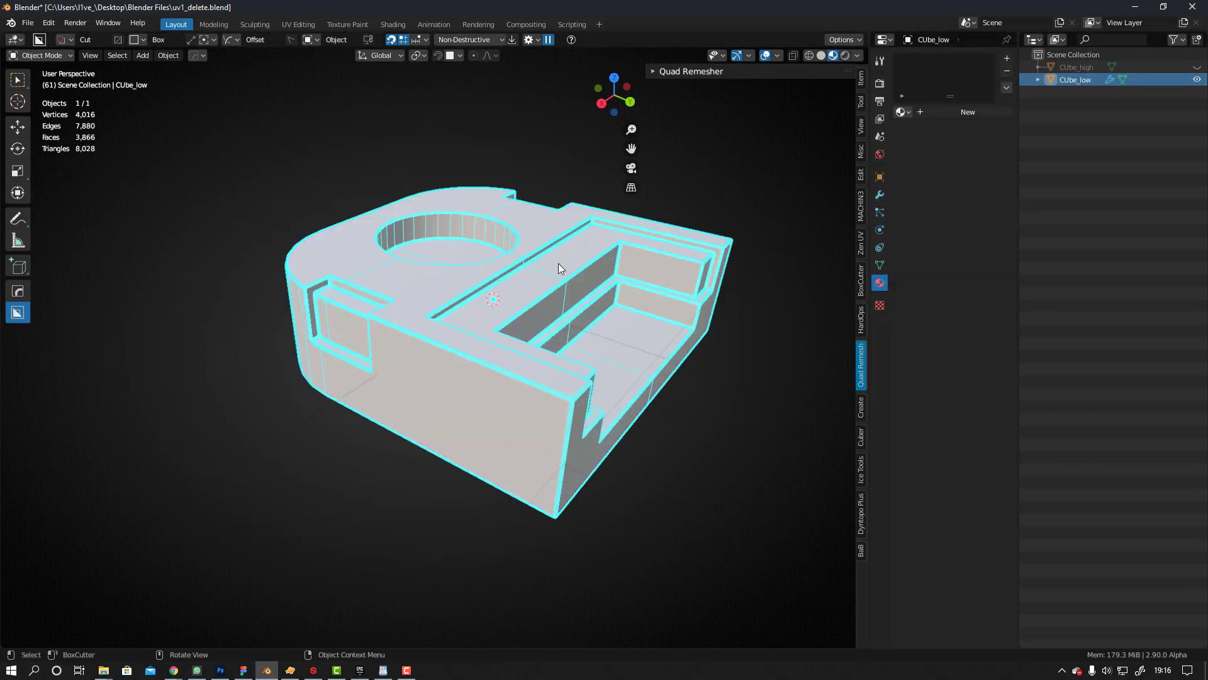
{"action": "middle_click_drag", "start_coordinate": [557, 263], "coordinate": [402, 306]}
- Display CUbe_low in solid shading and turn off its wireframe overlay to inspect the bevelled edges
{"action": "left_click", "coordinate": [880, 193]}
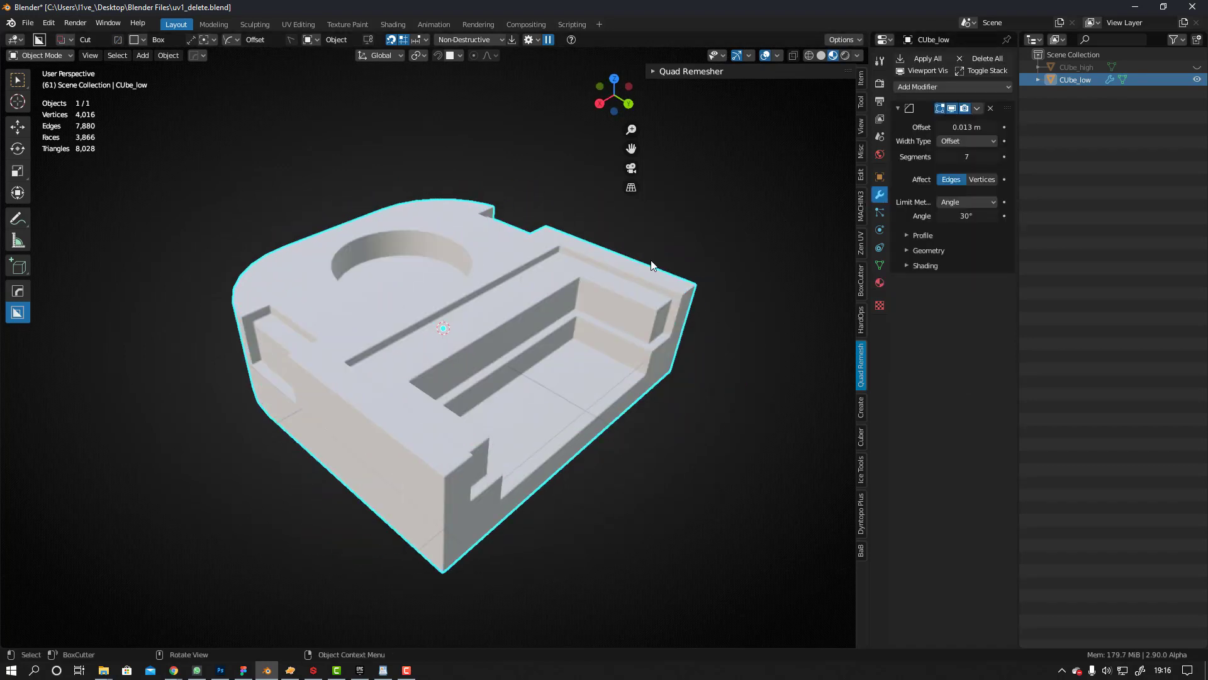
{"action": "scroll", "coordinate": [390, 363], "scroll_direction": "up", "scroll_amount": 4}
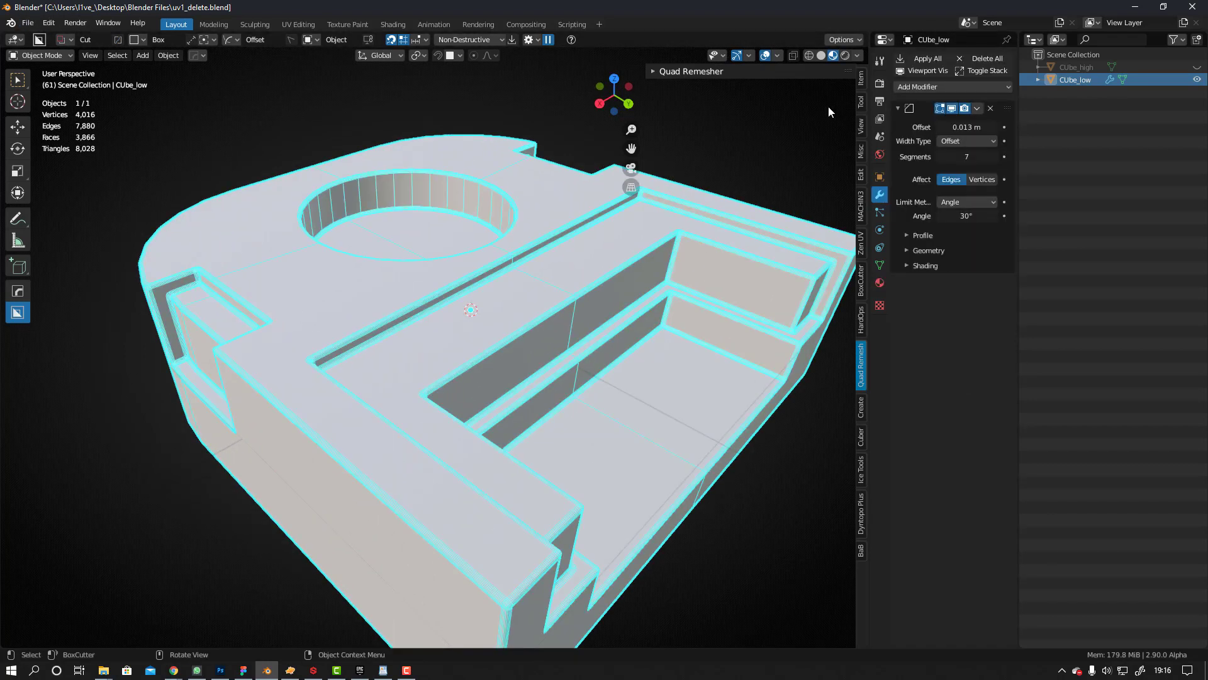
{"action": "left_click", "coordinate": [822, 55]}
{"action": "scroll", "coordinate": [281, 247], "scroll_direction": "down", "scroll_amount": 2}
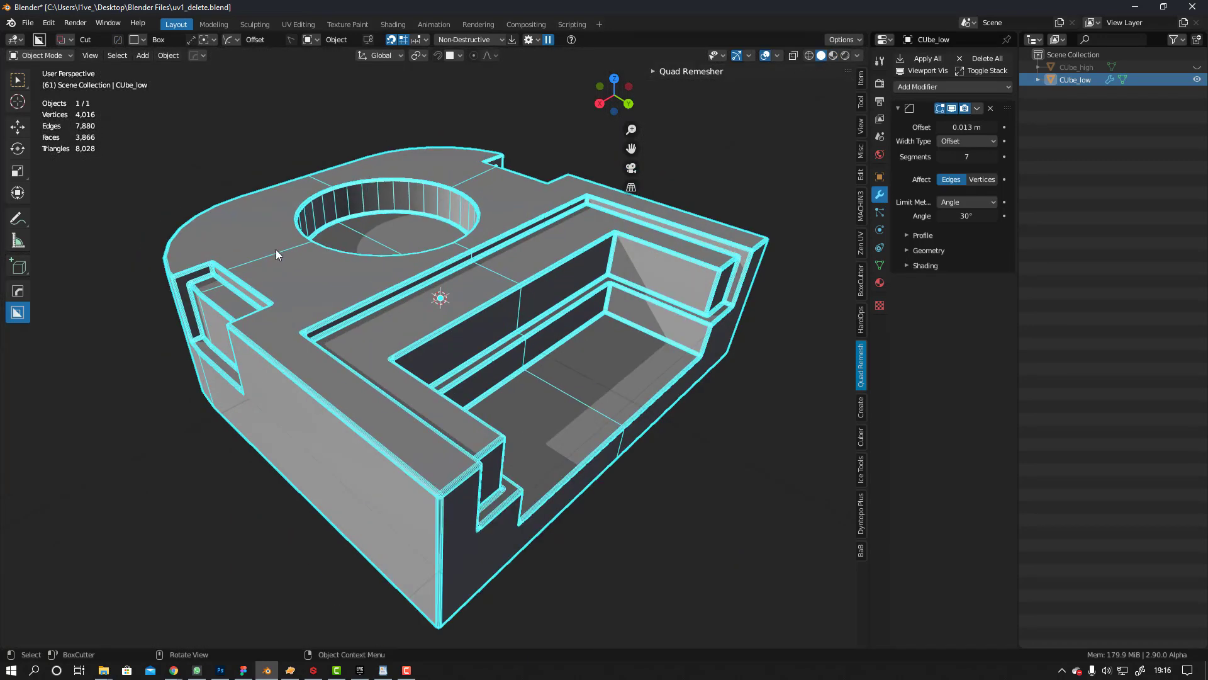
{"action": "key", "text": "shift+z"}
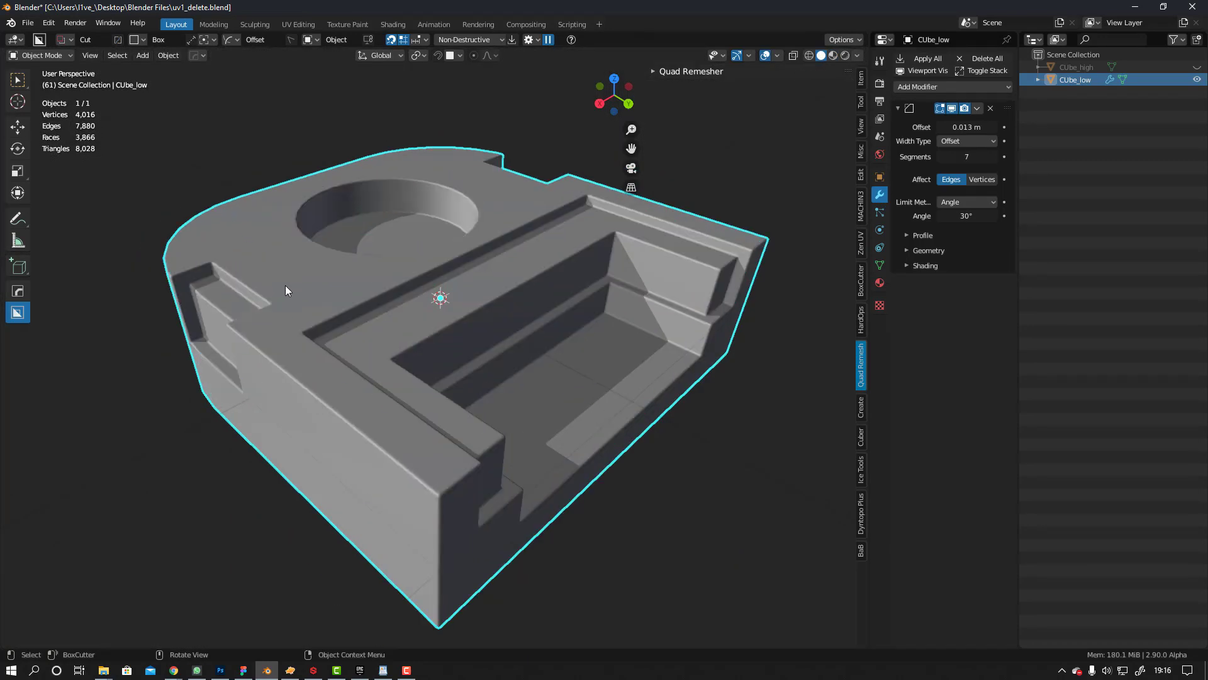
{"action": "key", "text": "shift+z"}
{"action": "key", "text": "shift+z"}
- Start an FBX export of CUbe_low to the Desktop folder and name the file Test_1_hp.fbx
{"action": "left_click", "coordinate": [27, 22]}
{"action": "mouse_move", "coordinate": [47, 205]}
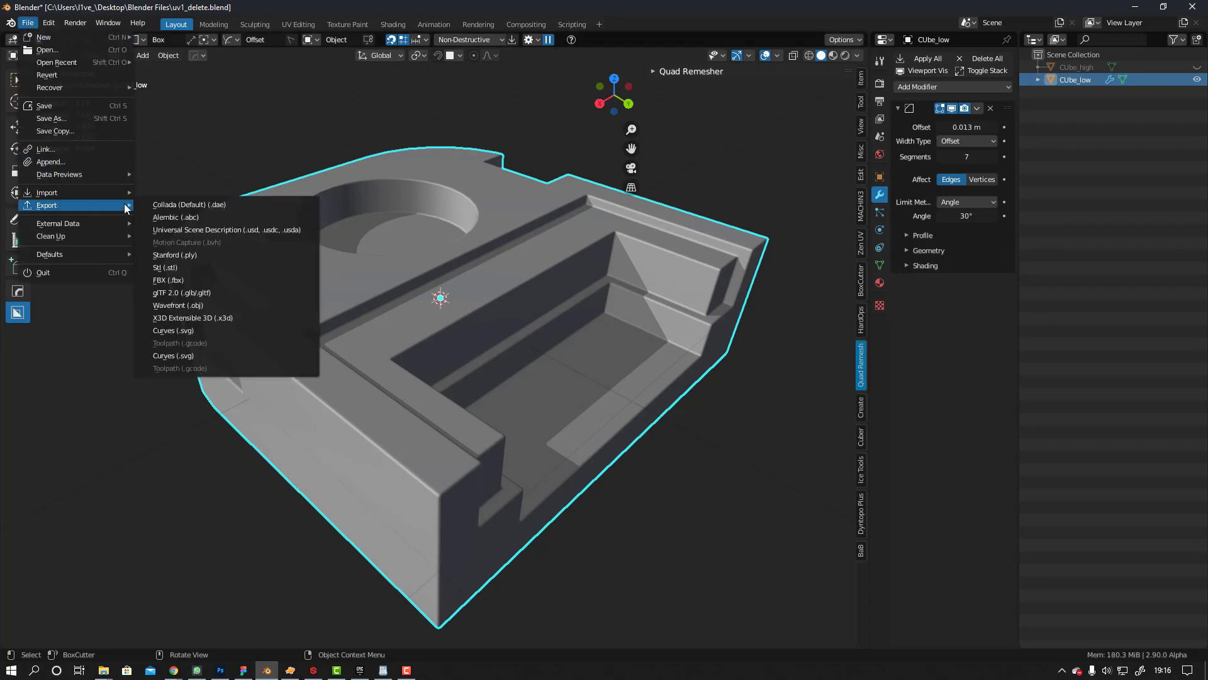
{"action": "left_click", "coordinate": [199, 277]}
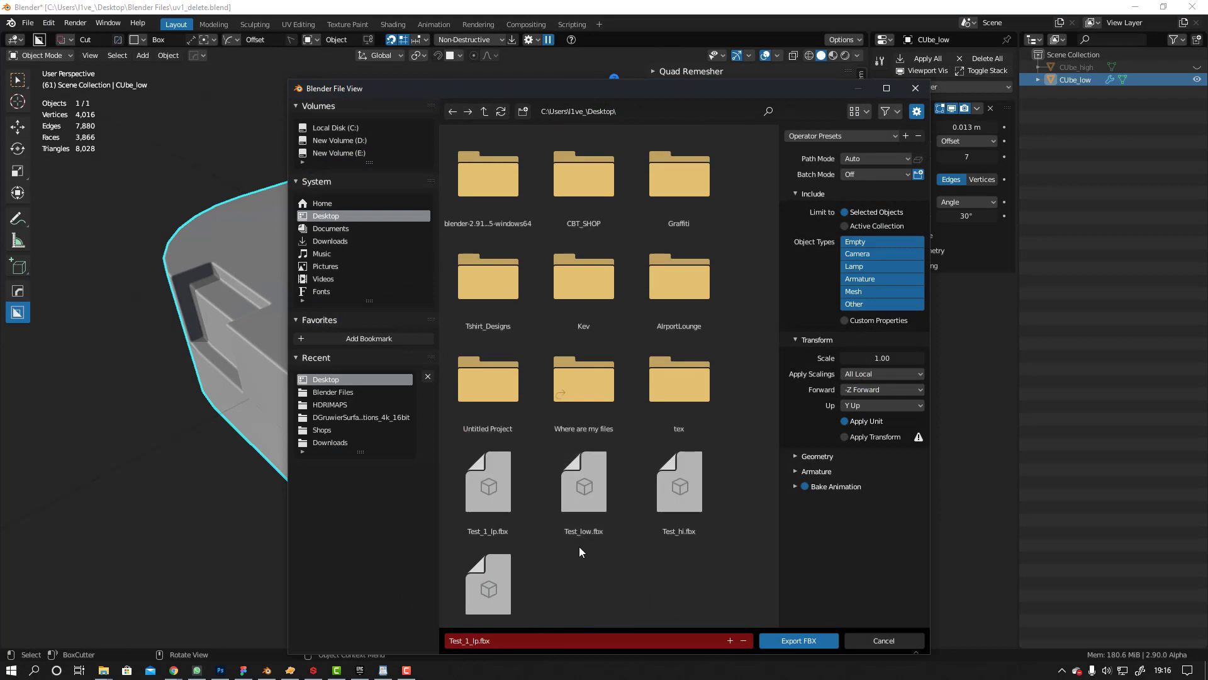
{"action": "scroll", "coordinate": [579, 547], "scroll_direction": "down", "scroll_amount": 1}
{"action": "left_click", "coordinate": [495, 484]}
{"action": "left_click", "coordinate": [483, 642]}
{"action": "left_click", "coordinate": [479, 641]}
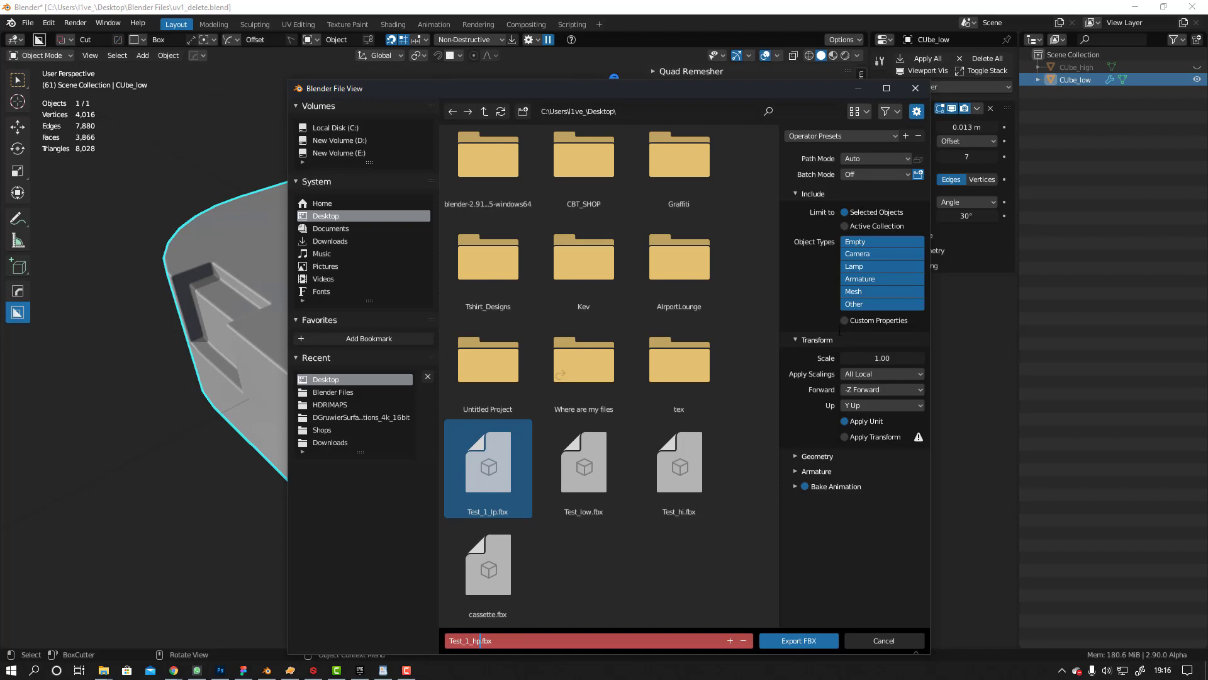
{"action": "type", "text": "h"}
- Expand the geometry export options and export the FBX with Apply Modifiers enabled
{"action": "left_click", "coordinate": [796, 455]}
{"action": "left_click", "coordinate": [797, 457]}
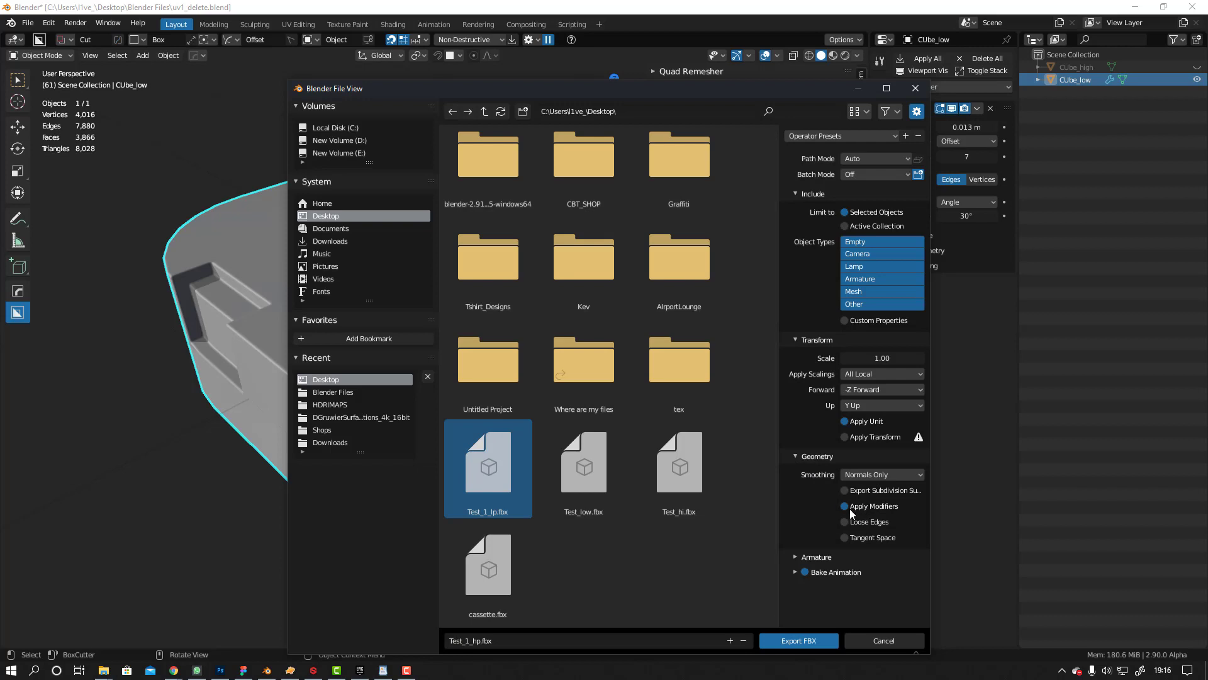
{"action": "left_click", "coordinate": [781, 639]}
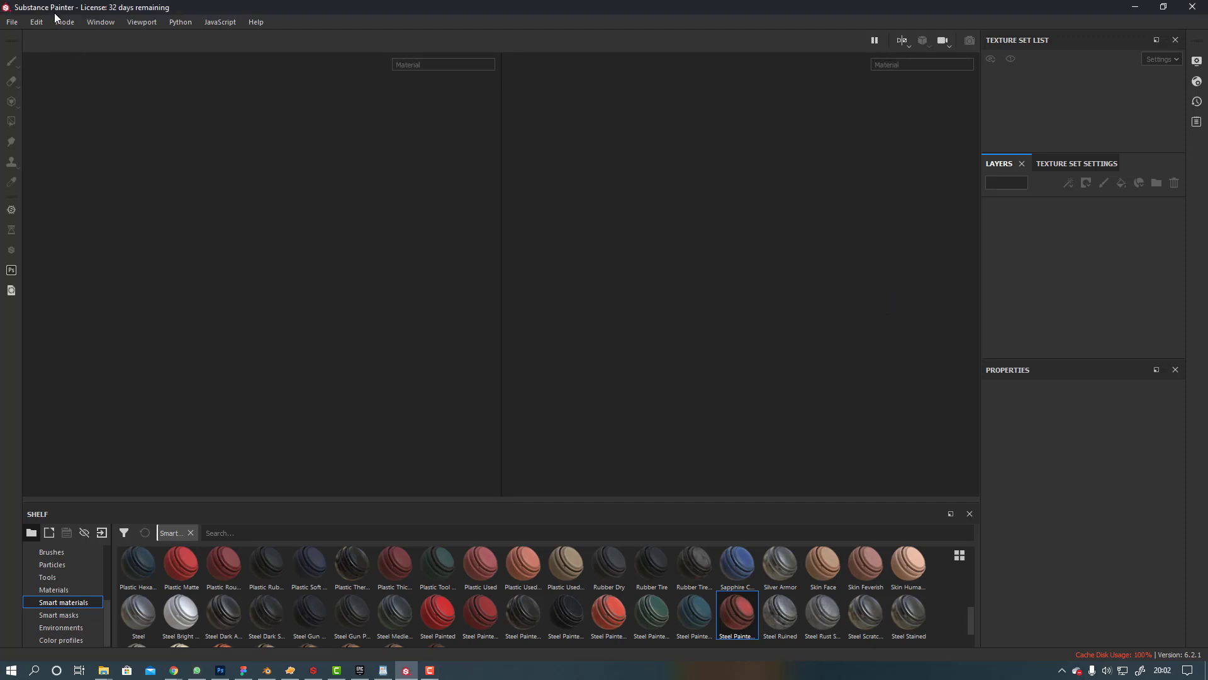
- Switch to Substance Painter and create a new project from Test_1_lp.fbx with a 2048 document resolution
{"action": "left_click", "coordinate": [11, 22]}
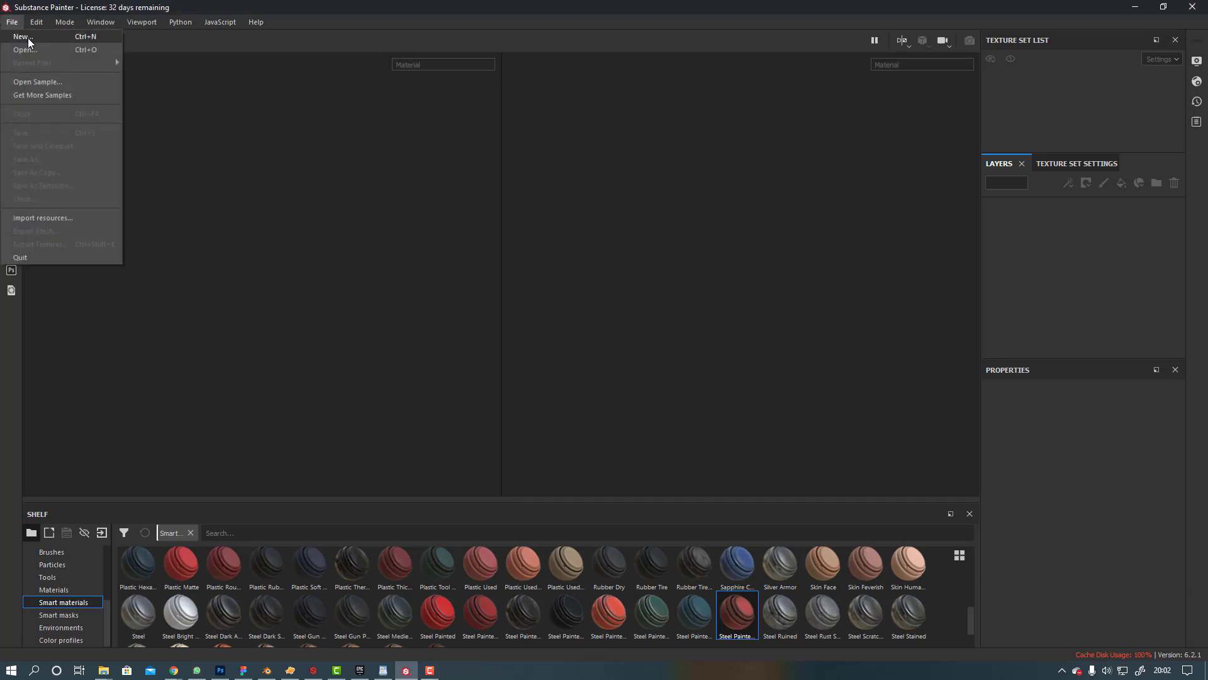
{"action": "left_click", "coordinate": [21, 37]}
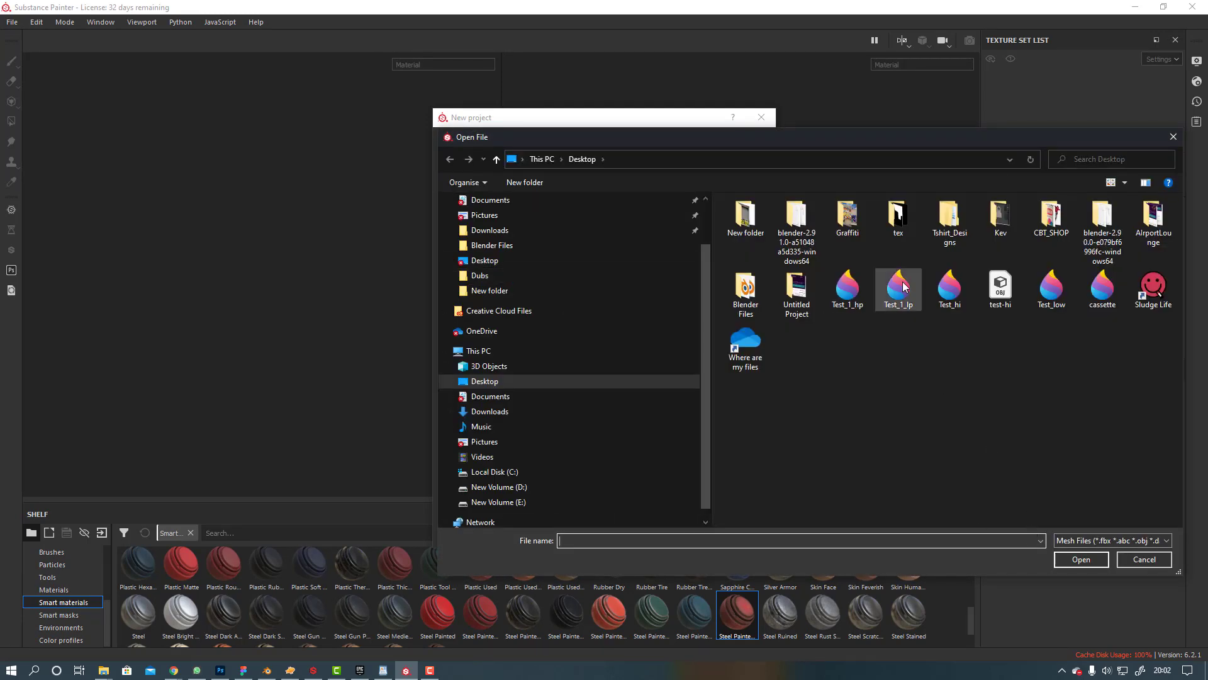
{"action": "left_click", "coordinate": [900, 288]}
{"action": "left_click", "coordinate": [1081, 560]}
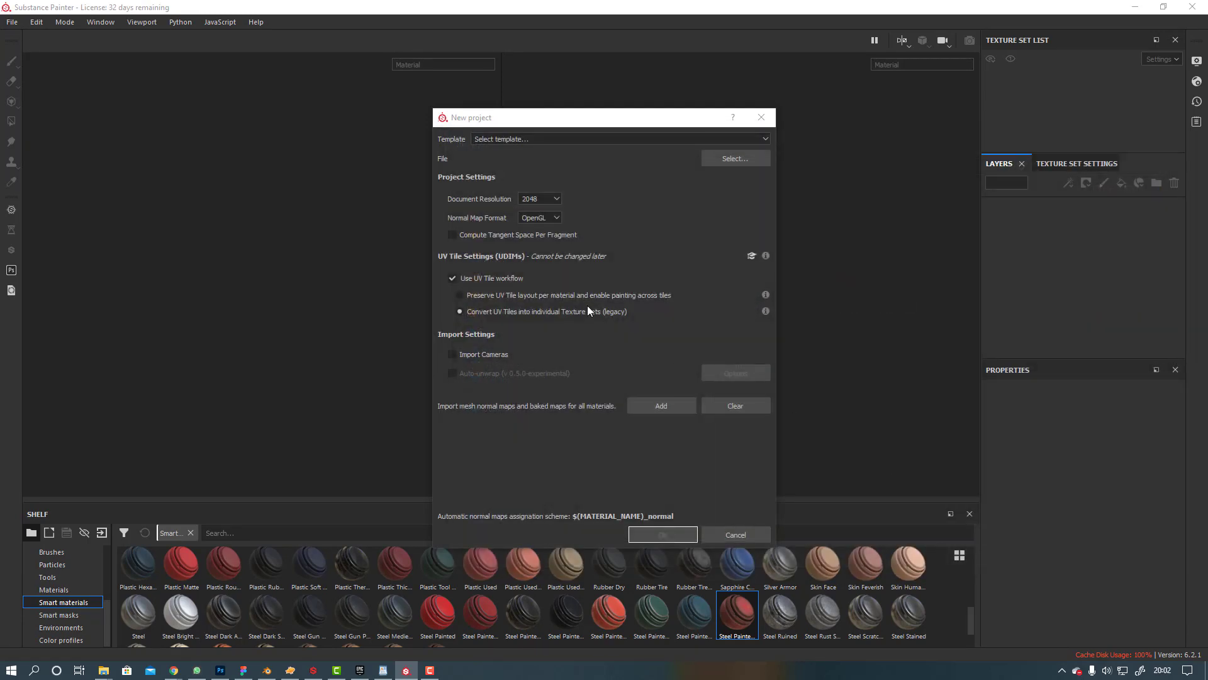
{"action": "left_click", "coordinate": [539, 199]}
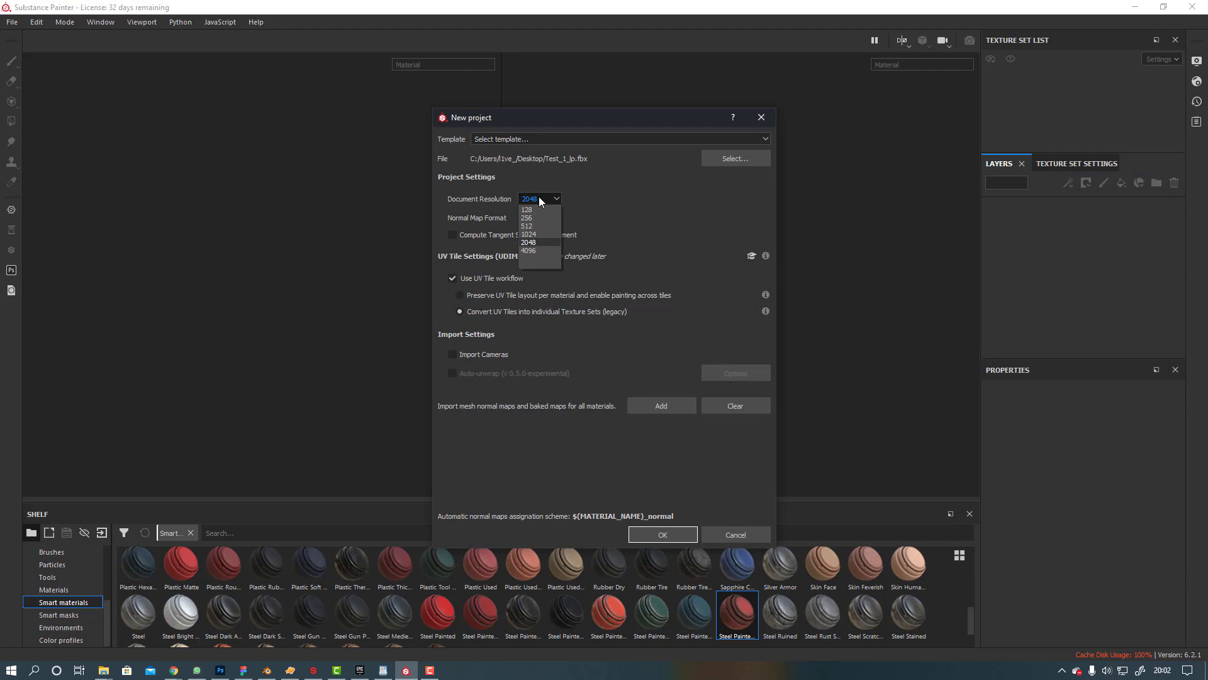
{"action": "left_click", "coordinate": [538, 244]}
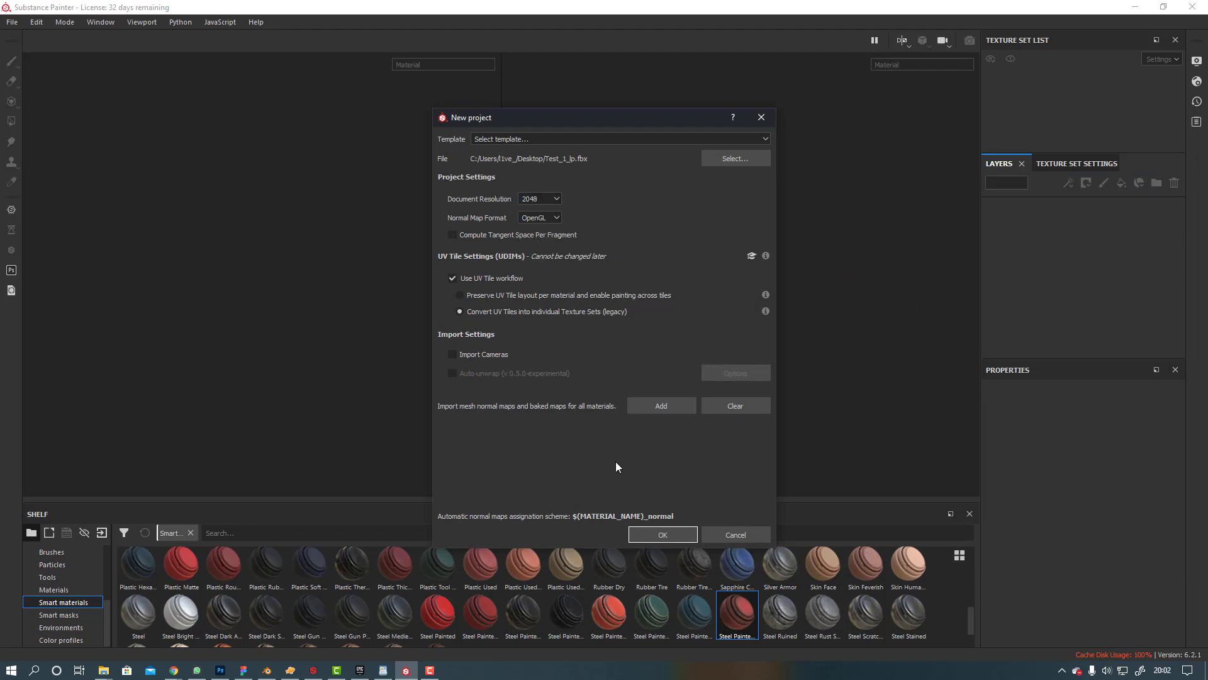
{"action": "left_click", "coordinate": [662, 534]}
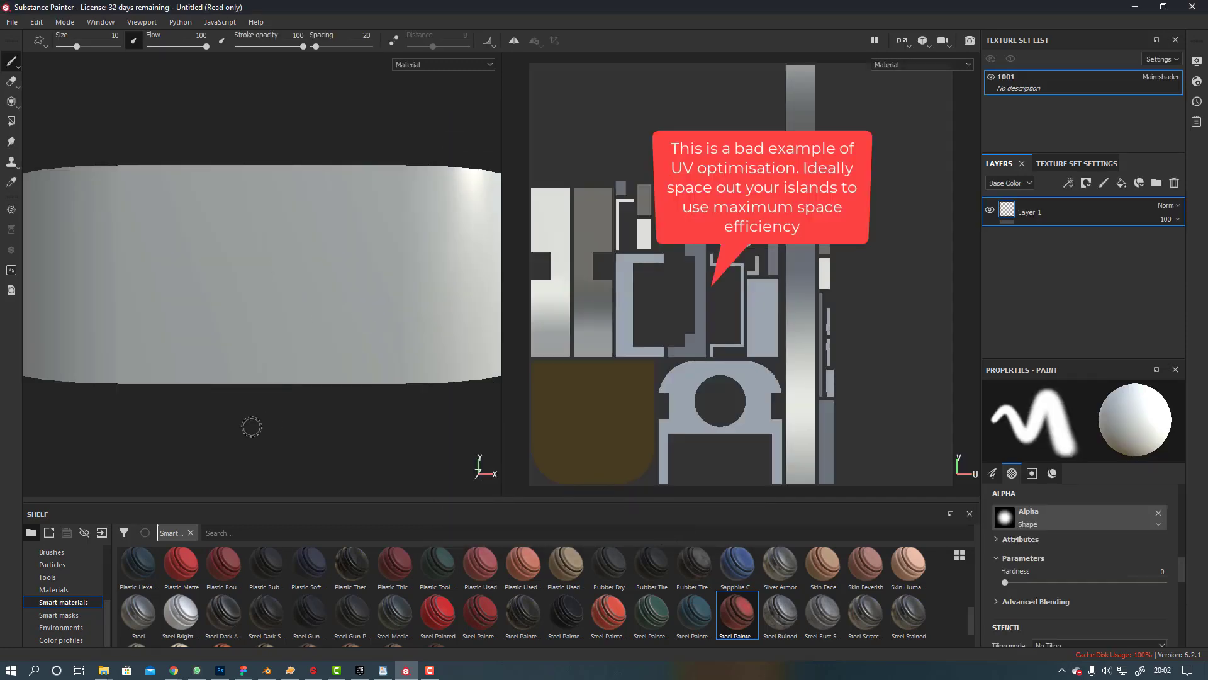
{"action": "left_click_drag", "start_coordinate": [248, 426], "coordinate": [222, 280], "text": "alt"}
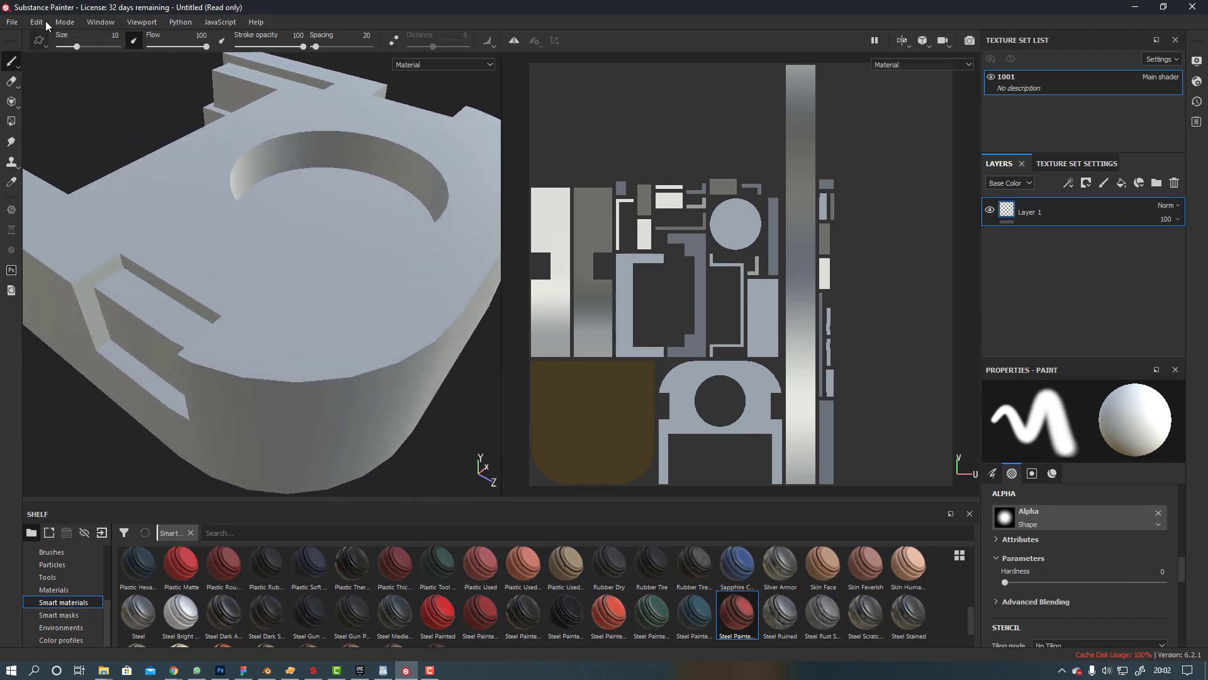
{"action": "left_click", "coordinate": [11, 21]}
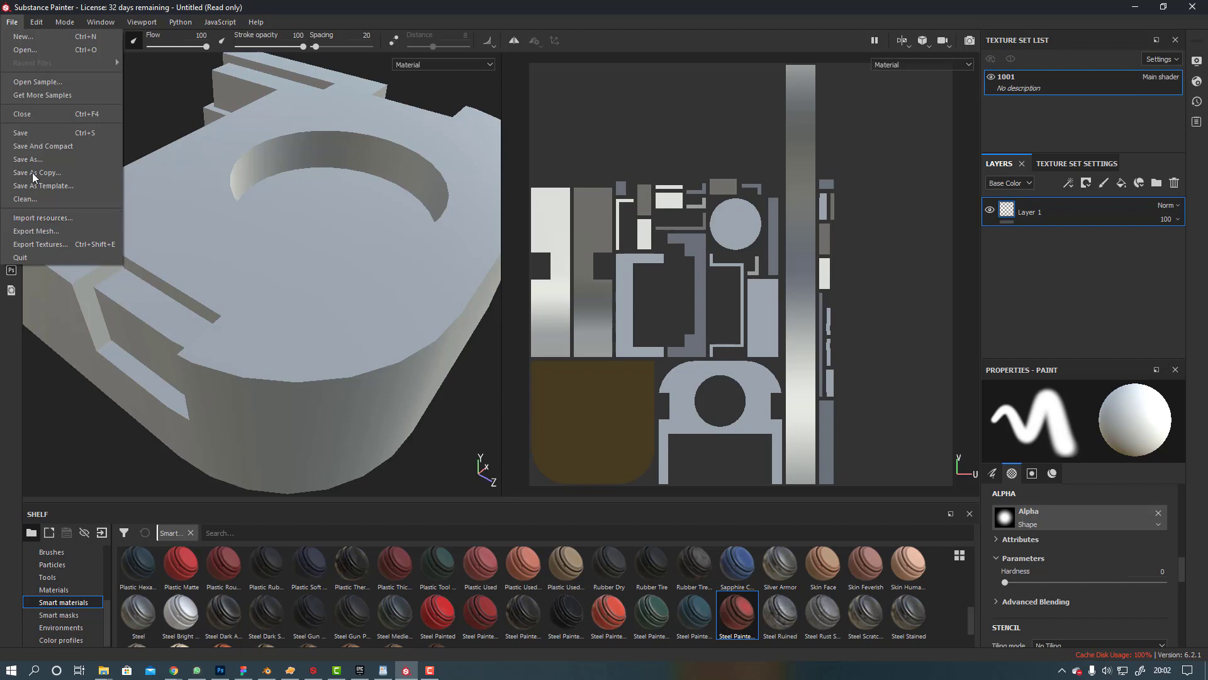
{"action": "left_click", "coordinate": [603, 19]}
- Open the mesh map baking settings from the texture set settings and change the bake output size
{"action": "left_click", "coordinate": [1062, 166]}
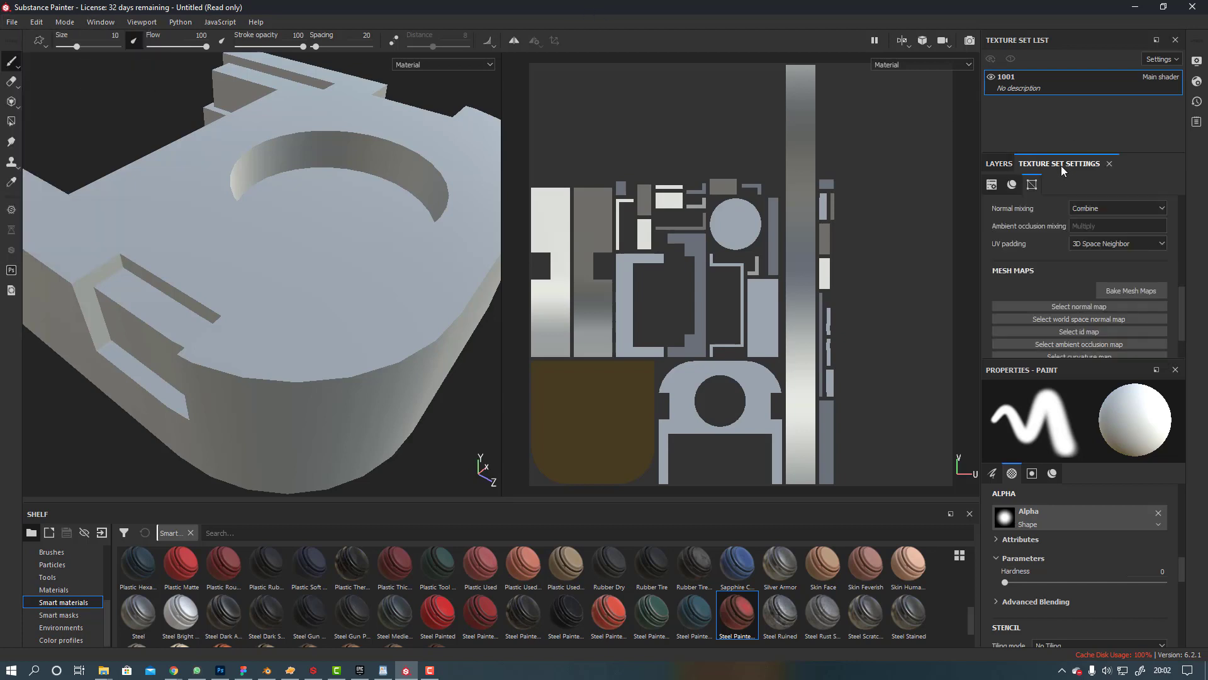
{"action": "left_click", "coordinate": [1116, 289]}
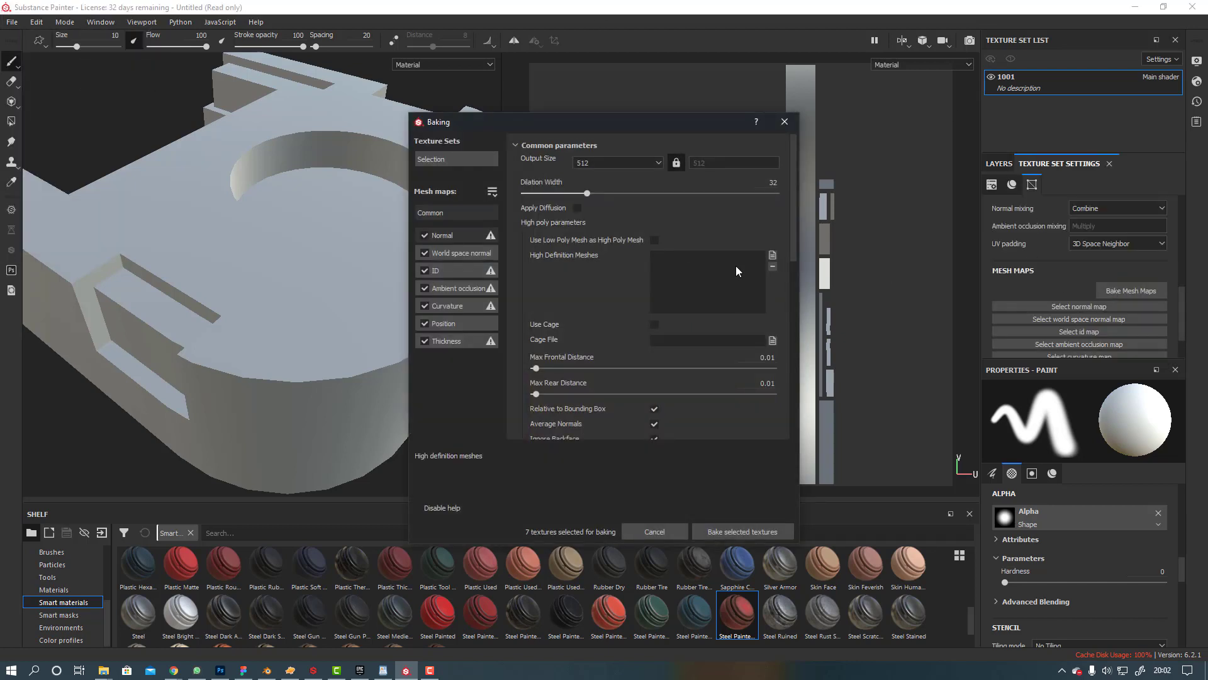
{"action": "left_click", "coordinate": [606, 161]}
{"action": "left_click", "coordinate": [599, 220]}
- Set the baking antialiasing to Subsampling 4x4 and load Test_1_hp from the Desktop as the high definition mesh
{"action": "scroll", "coordinate": [702, 303], "scroll_direction": "down", "scroll_amount": 1}
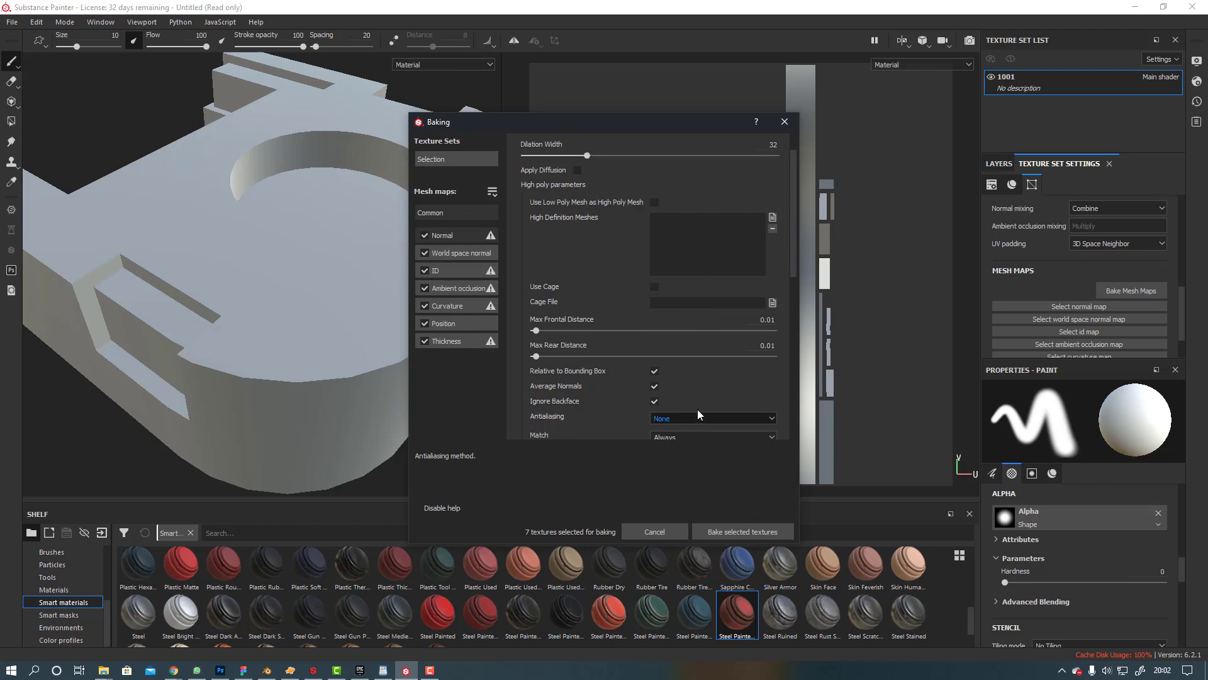
{"action": "left_click", "coordinate": [680, 416]}
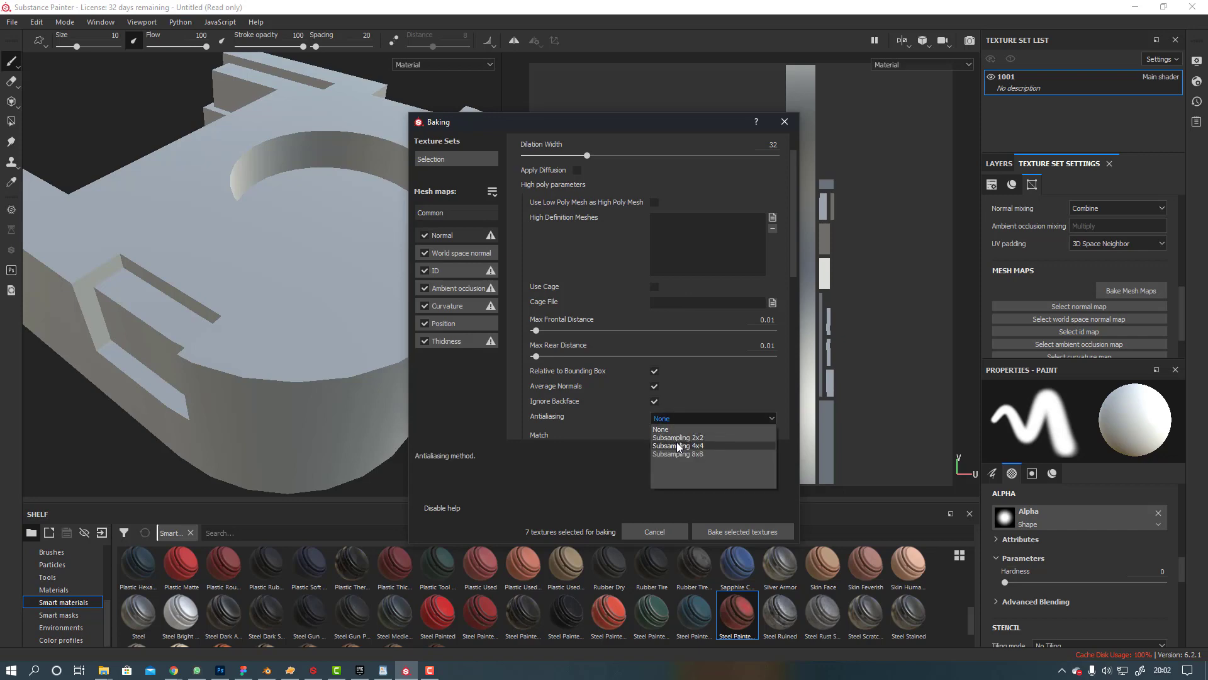
{"action": "left_click", "coordinate": [687, 445]}
{"action": "left_click", "coordinate": [774, 218]}
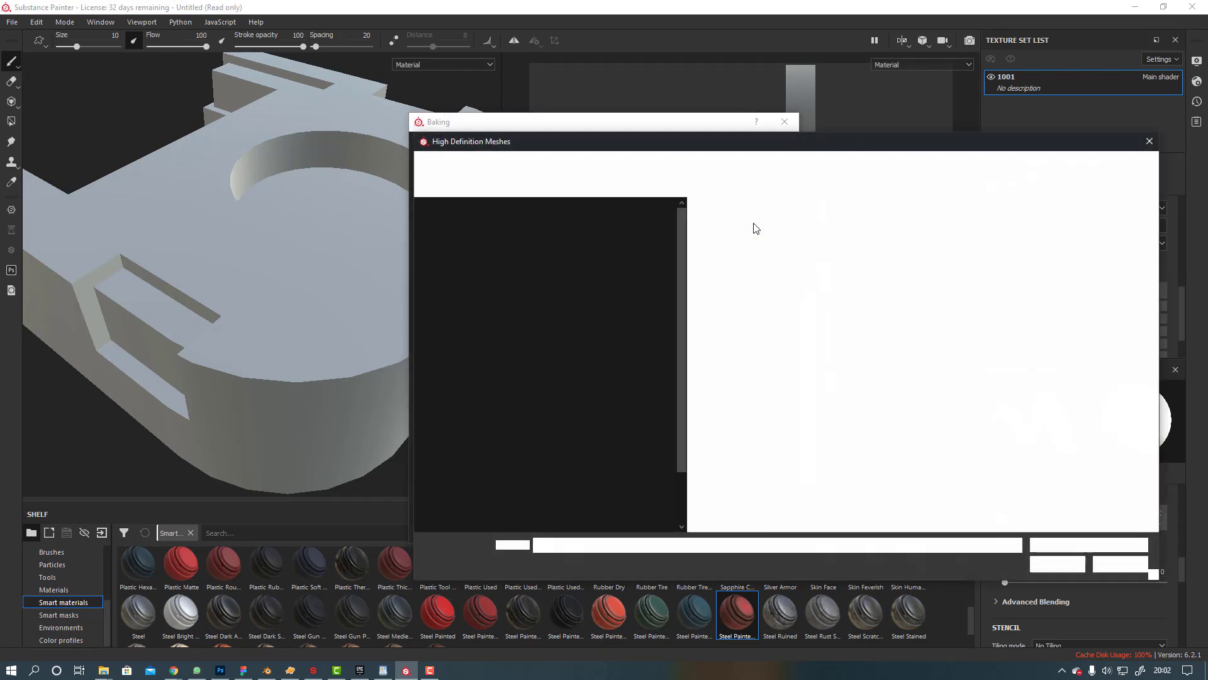
{"action": "left_click", "coordinate": [824, 291]}
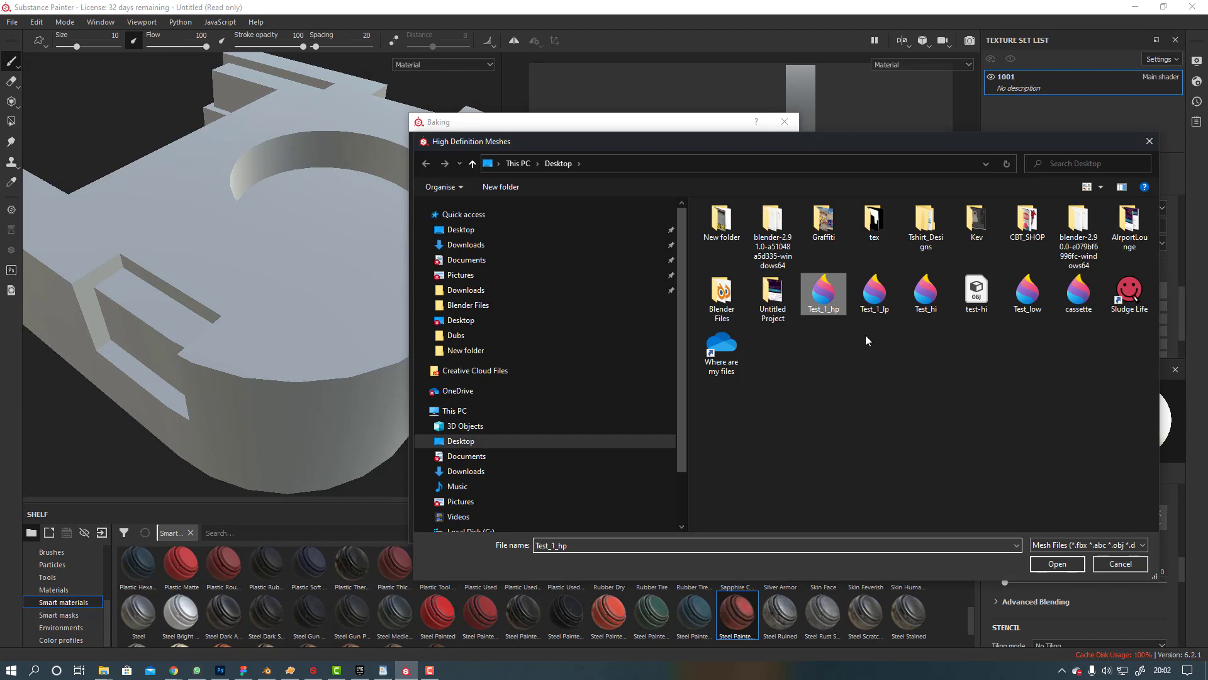
{"action": "left_click", "coordinate": [1056, 564]}
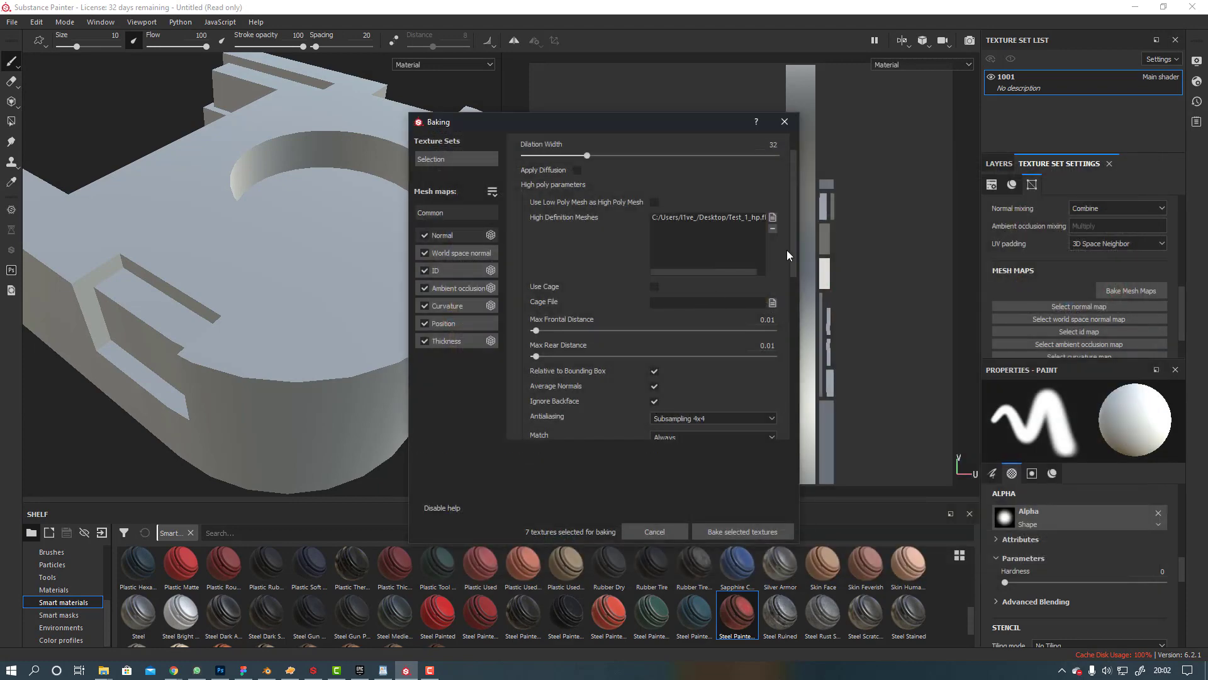
- Bake all seven selected mesh maps and rotate the environment lighting to check the baked bevels on the model
{"action": "left_click_drag", "start_coordinate": [795, 248], "coordinate": [798, 307]}
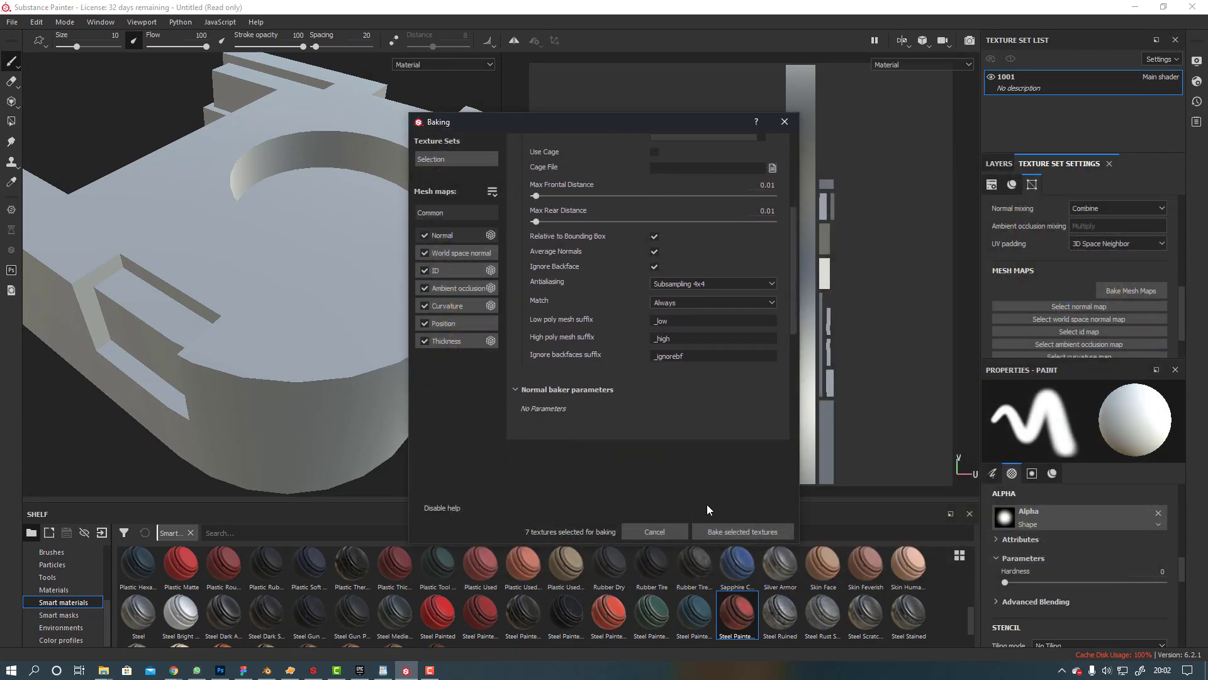
{"action": "left_click", "coordinate": [713, 532]}
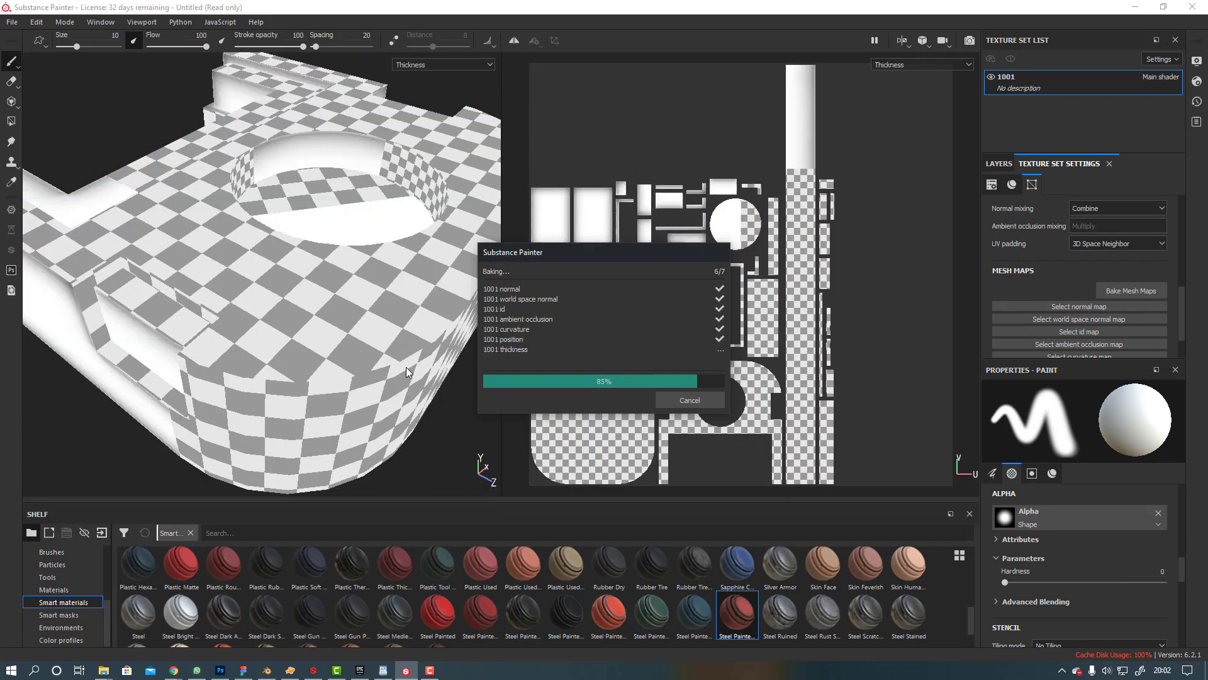
{"action": "left_click", "coordinate": [703, 400]}
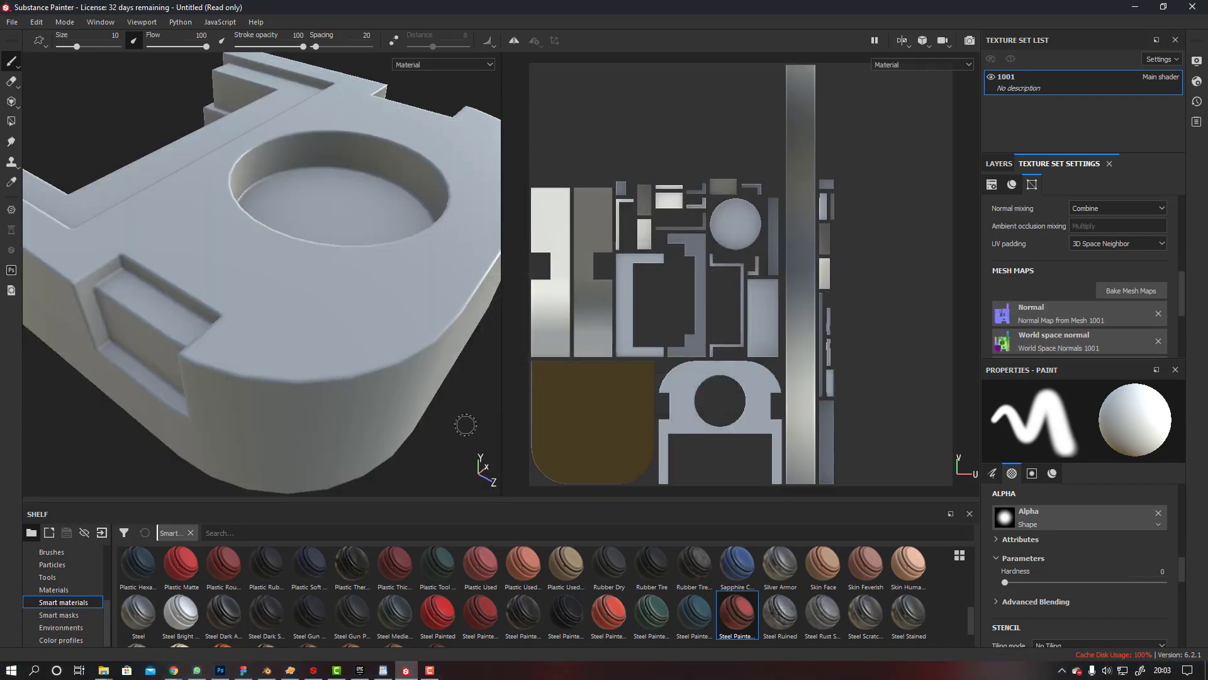
{"action": "right_click_drag", "start_coordinate": [464, 424], "coordinate": [416, 431], "text": "shift"}
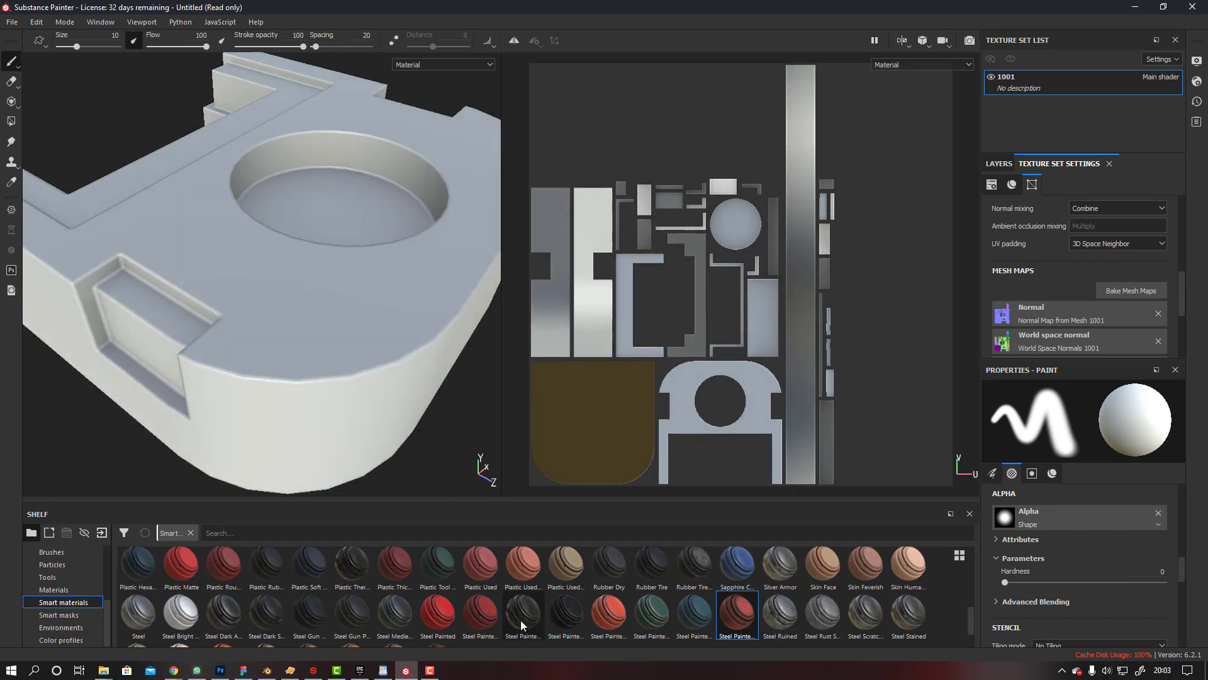
- Try the Steel Painted smart material on the model and delete its layer from the stack
{"action": "mouse_move", "coordinate": [438, 613]}
{"action": "left_mouse_down"}
{"action": "mouse_move", "coordinate": [445, 580]}
{"action": "mouse_move", "coordinate": [353, 410]}
{"action": "left_mouse_up"}
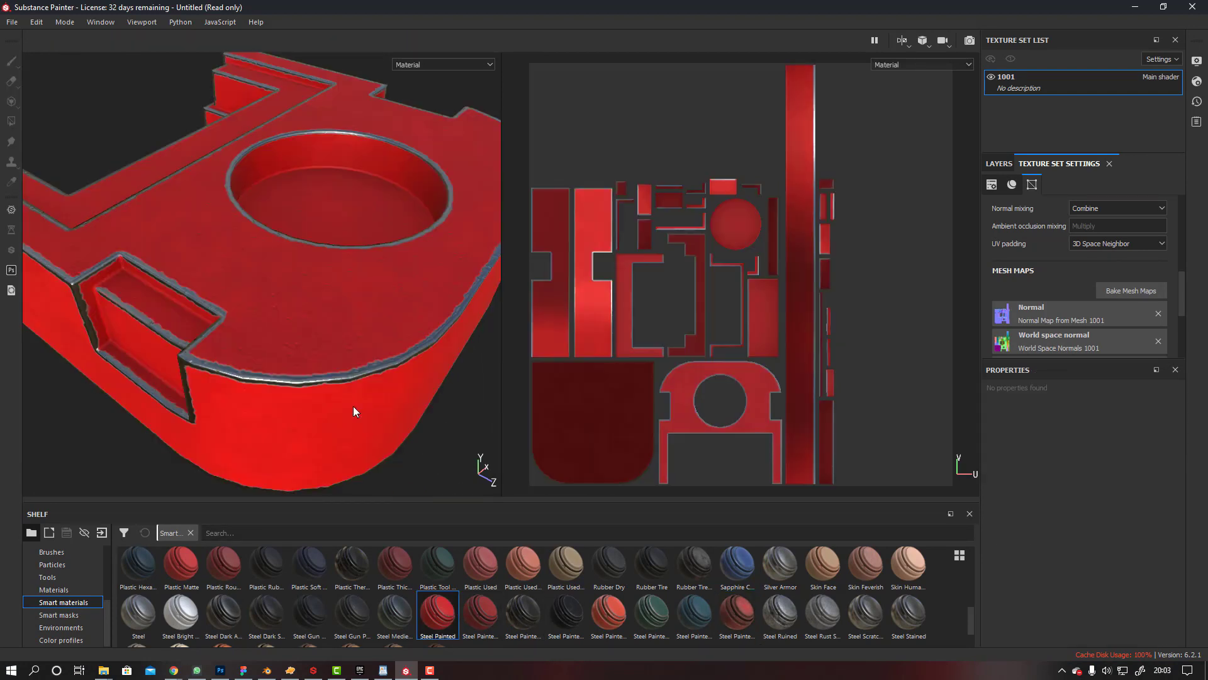
{"action": "left_click", "coordinate": [999, 164]}
{"action": "left_click", "coordinate": [1174, 183]}
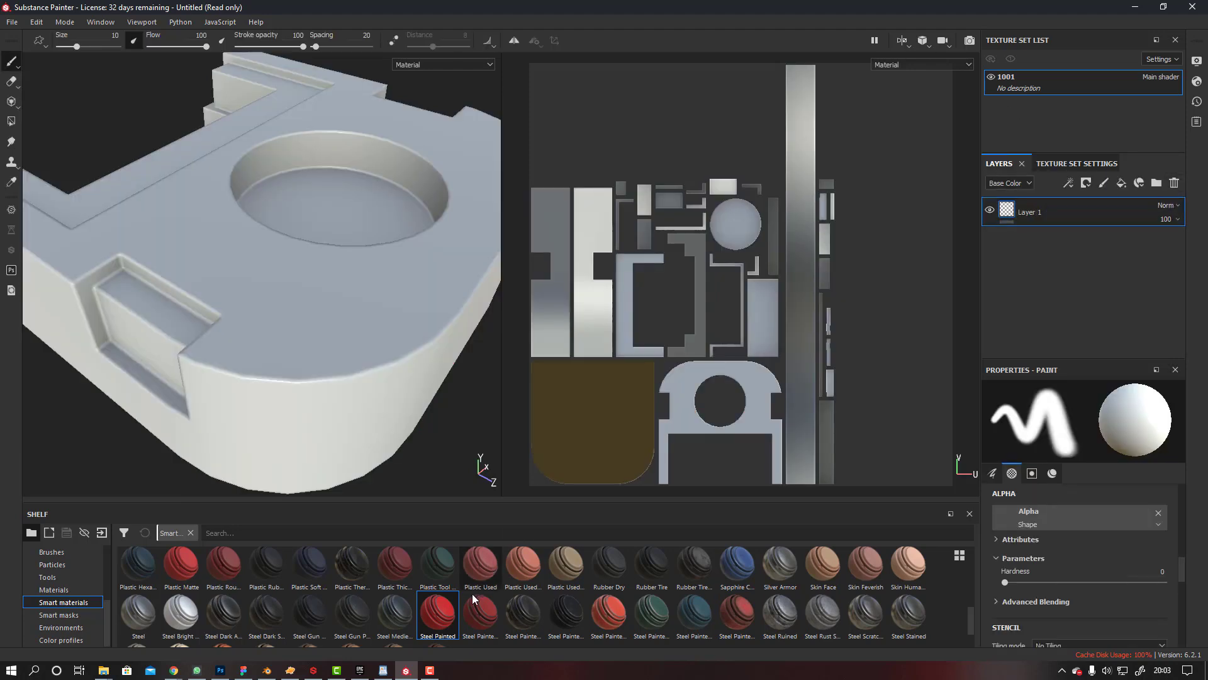
- Apply the Steel Painted Chipped Dirty smart material to the model and inspect its worn edges and recesses
{"action": "mouse_move", "coordinate": [480, 613]}
{"action": "left_mouse_down"}
{"action": "mouse_move", "coordinate": [289, 345]}
{"action": "mouse_move", "coordinate": [443, 415]}
{"action": "mouse_move", "coordinate": [243, 343]}
{"action": "left_mouse_up"}
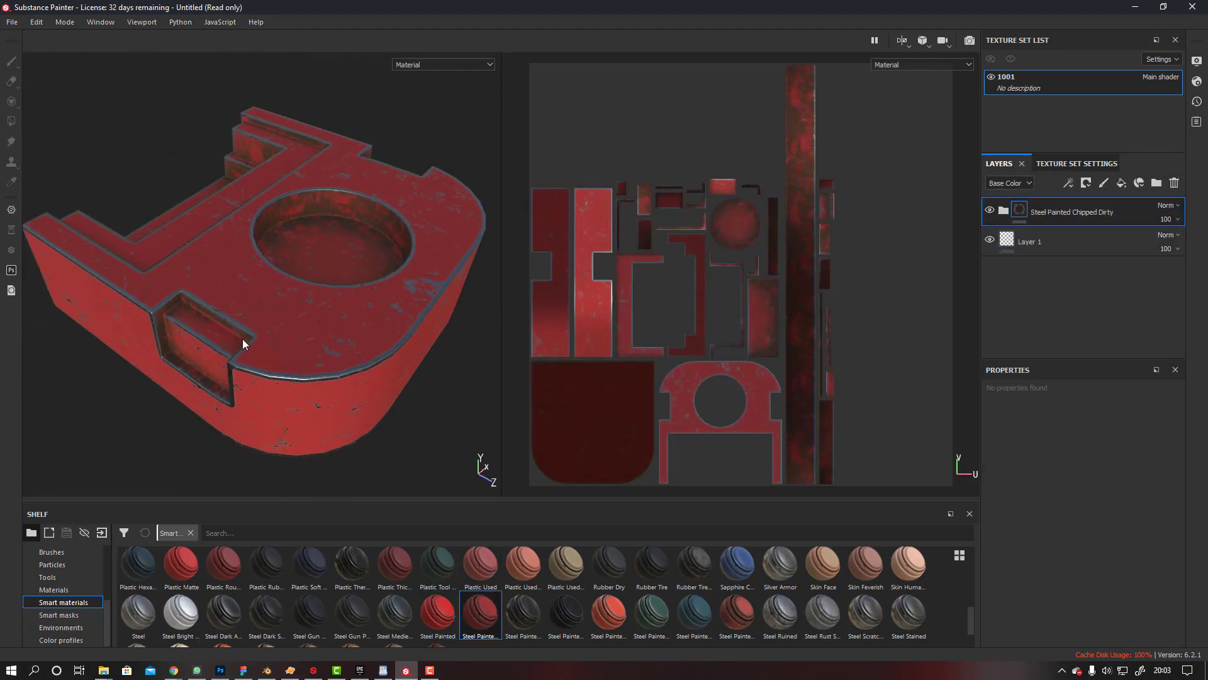
{"action": "middle_click_drag", "start_coordinate": [210, 320], "coordinate": [243, 345], "text": "alt"}
{"action": "left_click_drag", "start_coordinate": [243, 345], "coordinate": [399, 334], "text": "alt"}
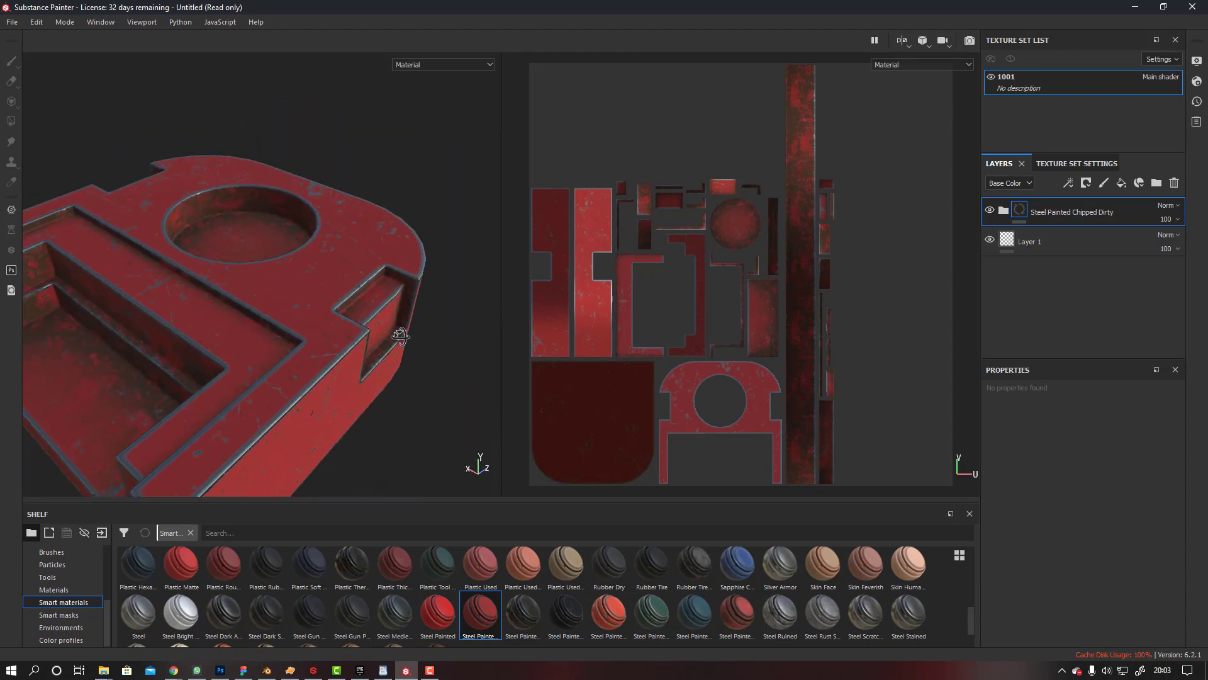
{"action": "scroll", "coordinate": [406, 371], "scroll_direction": "up", "scroll_amount": 2}
{"action": "scroll", "coordinate": [406, 371], "scroll_direction": "down", "scroll_amount": 2}
- Show only the 3D view and examine the painted model from several angles under rotated environment lighting
{"action": "left_click", "coordinate": [903, 41]}
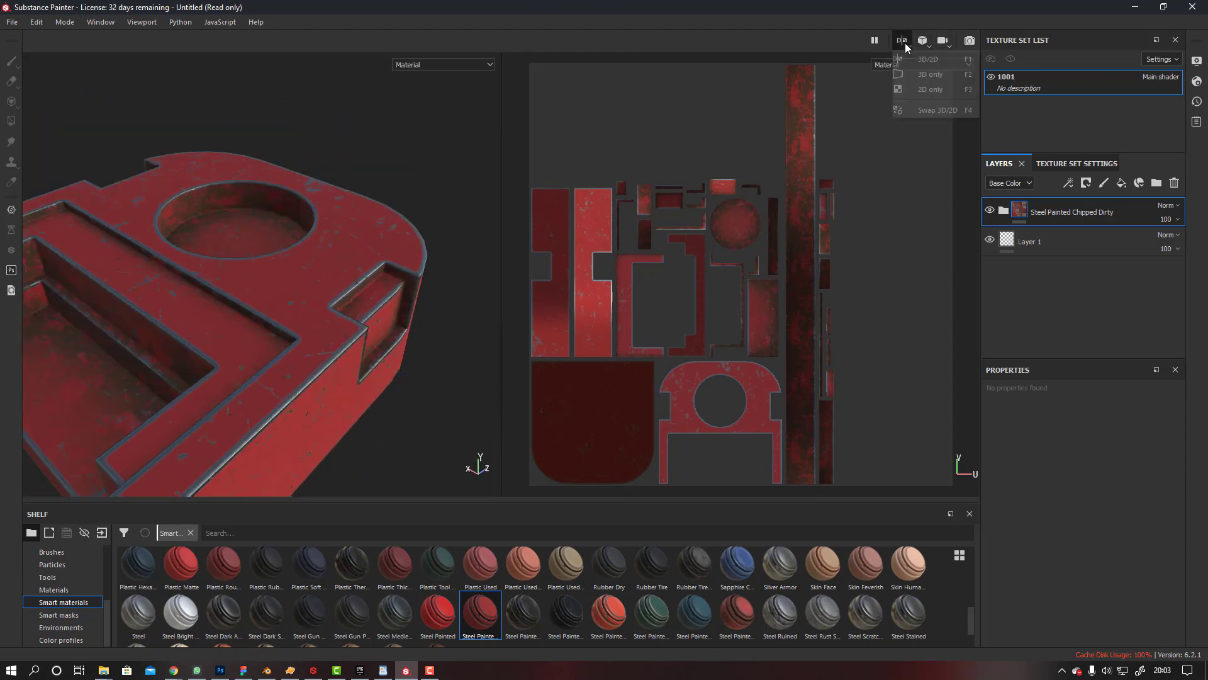
{"action": "left_click", "coordinate": [931, 74]}
{"action": "scroll", "coordinate": [480, 308], "scroll_direction": "down", "scroll_amount": 2}
{"action": "scroll", "coordinate": [481, 317], "scroll_direction": "up", "scroll_amount": 4}
{"action": "scroll", "coordinate": [481, 319], "scroll_direction": "down", "scroll_amount": 1}
{"action": "right_click_drag", "start_coordinate": [704, 302], "coordinate": [817, 299], "text": "shift"}
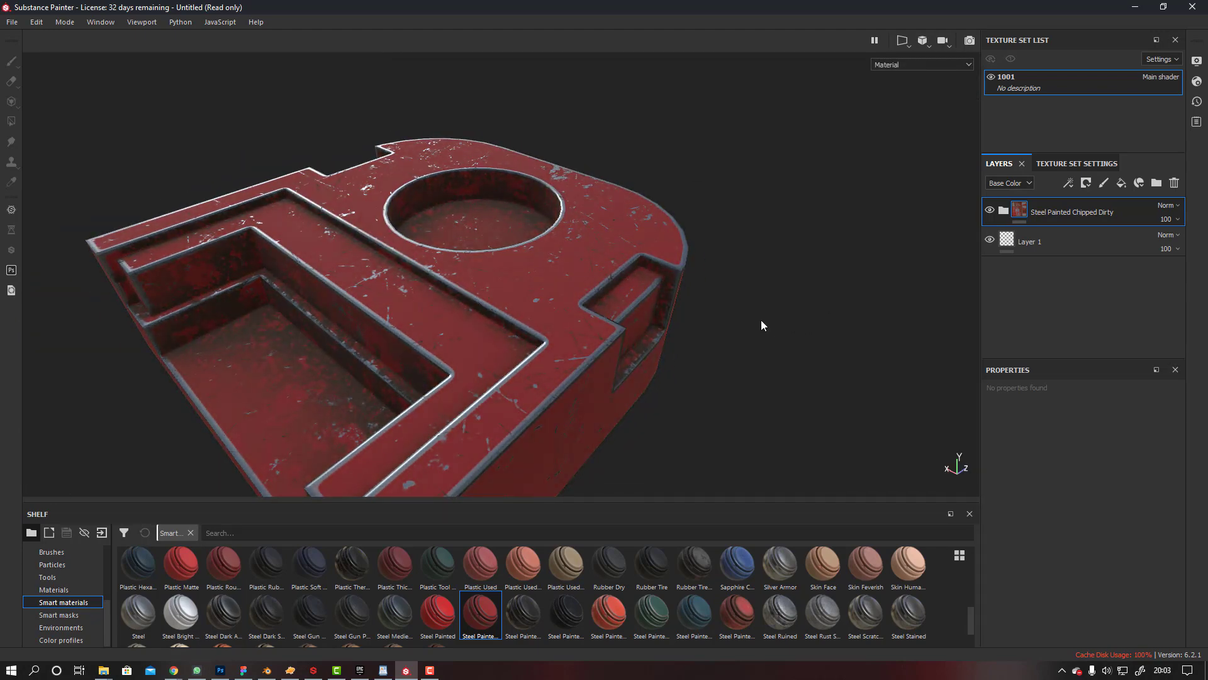
{"action": "middle_click_drag", "start_coordinate": [727, 354], "coordinate": [755, 289], "text": "alt"}
{"action": "left_click_drag", "start_coordinate": [755, 291], "coordinate": [741, 257], "text": "alt"}
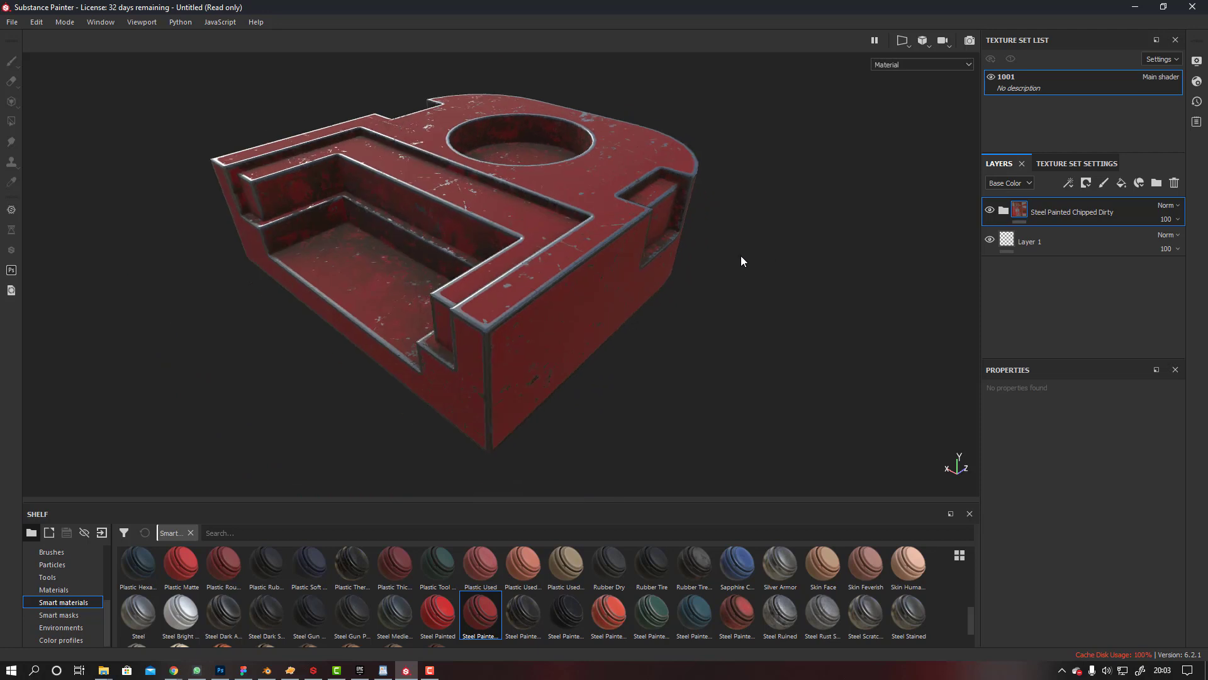
{"action": "left_click_drag", "start_coordinate": [790, 134], "coordinate": [776, 186], "text": "alt"}
- Render the textured model with Iray and reframe it from a lower angle and farther away
{"action": "left_click", "coordinate": [969, 40]}
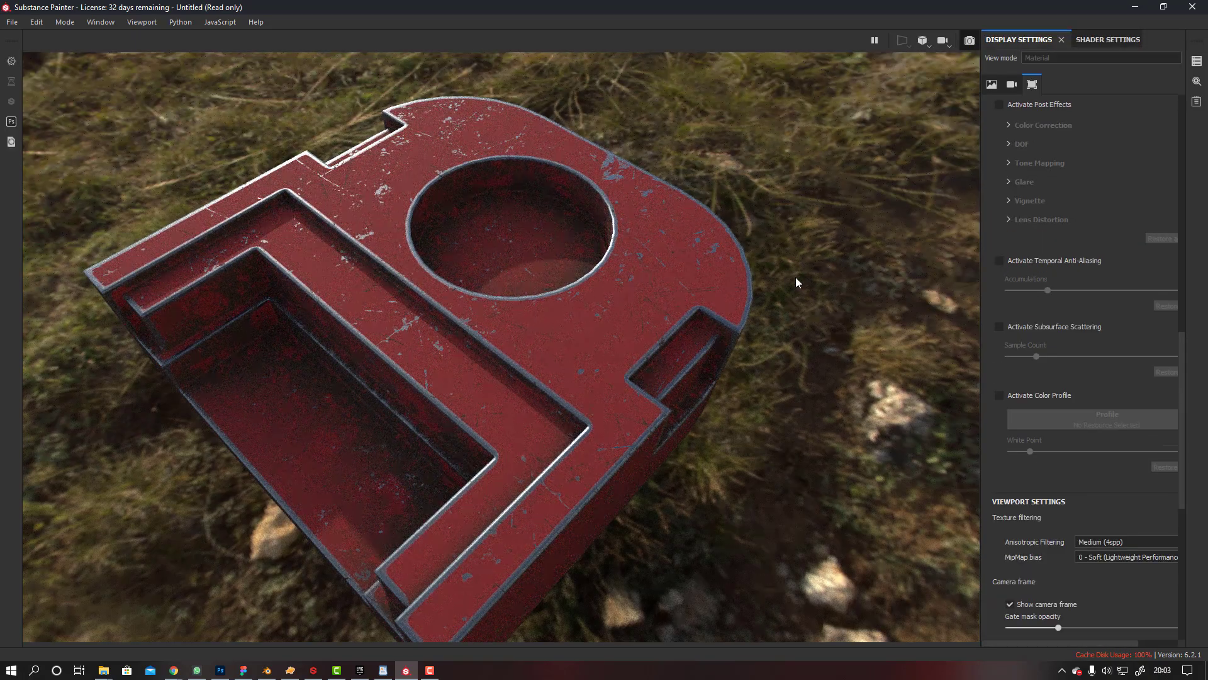
{"action": "left_click_drag", "start_coordinate": [796, 278], "coordinate": [811, 237], "text": "alt"}
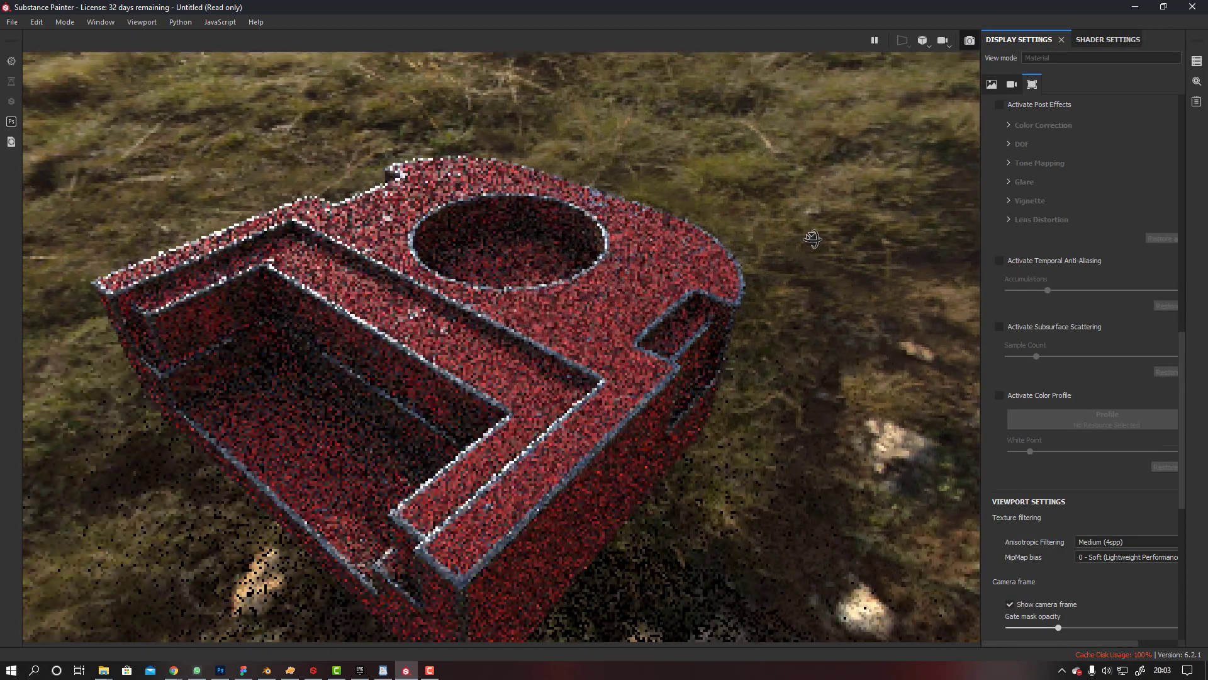
{"action": "scroll", "coordinate": [780, 281], "scroll_direction": "down", "scroll_amount": 4}
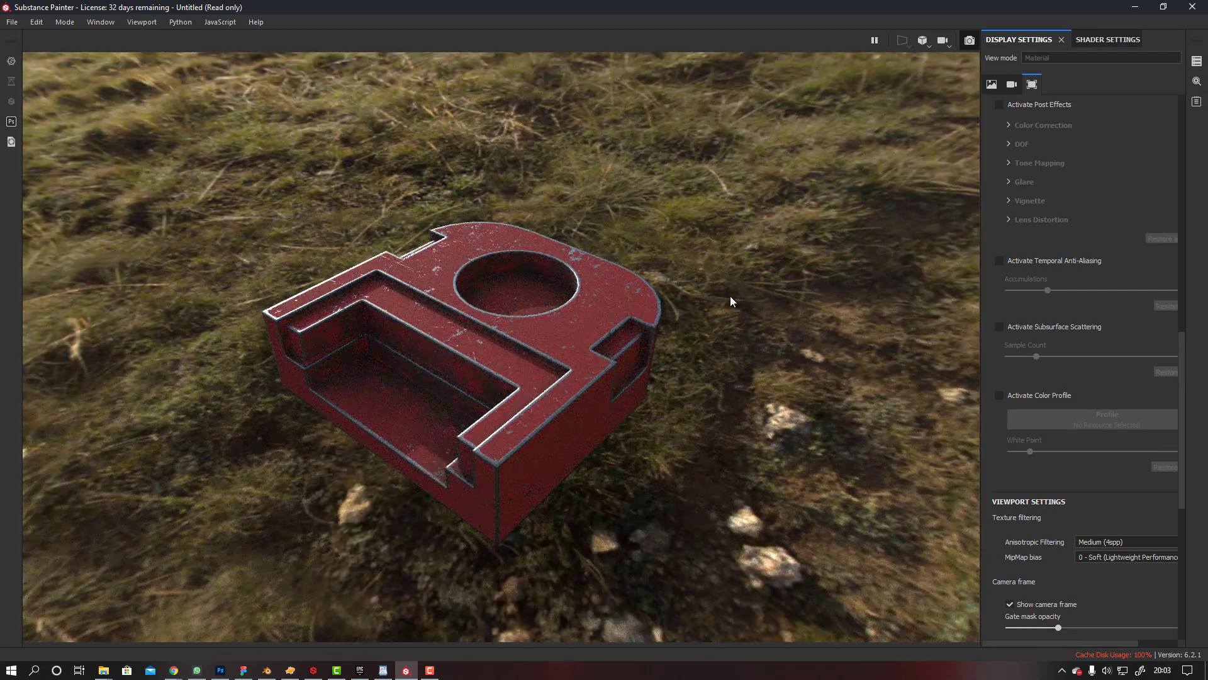